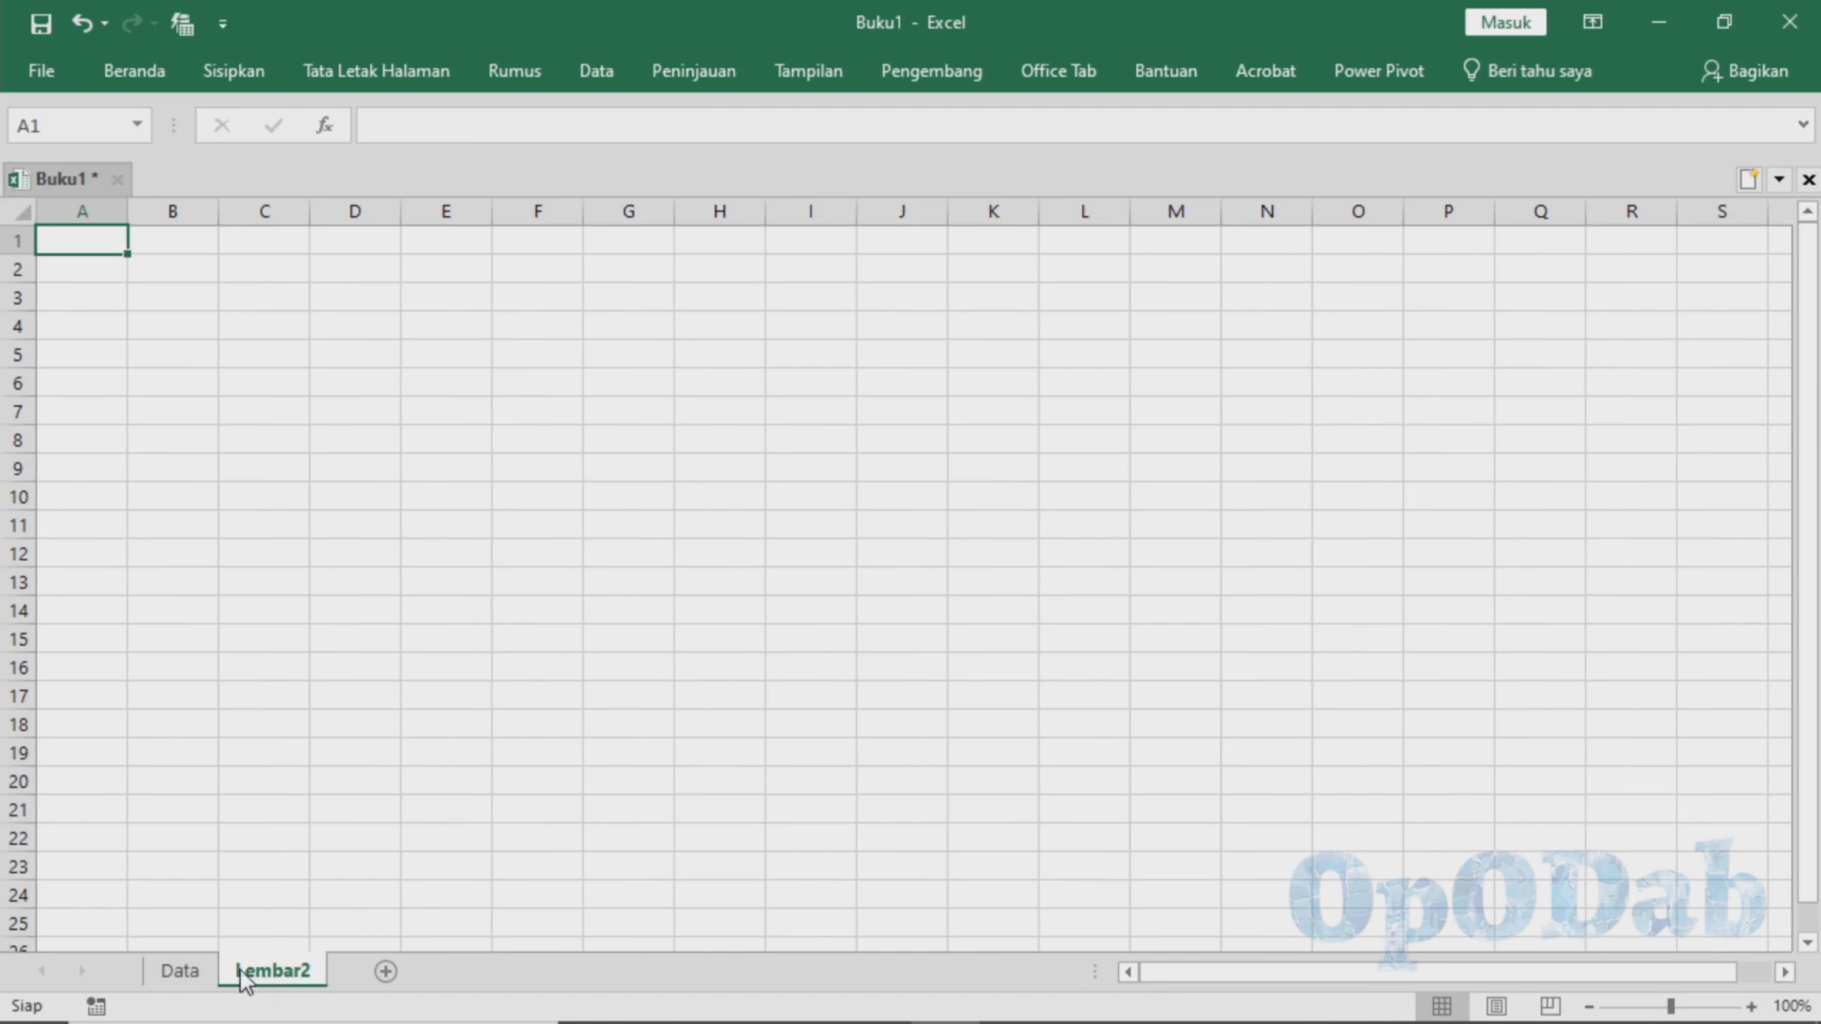
# Delete the Lembar2 sheet and insert a blank worksheet in front of the Data sheet
pyautogui.rightClick(243, 971)
pyautogui.click(314, 673)
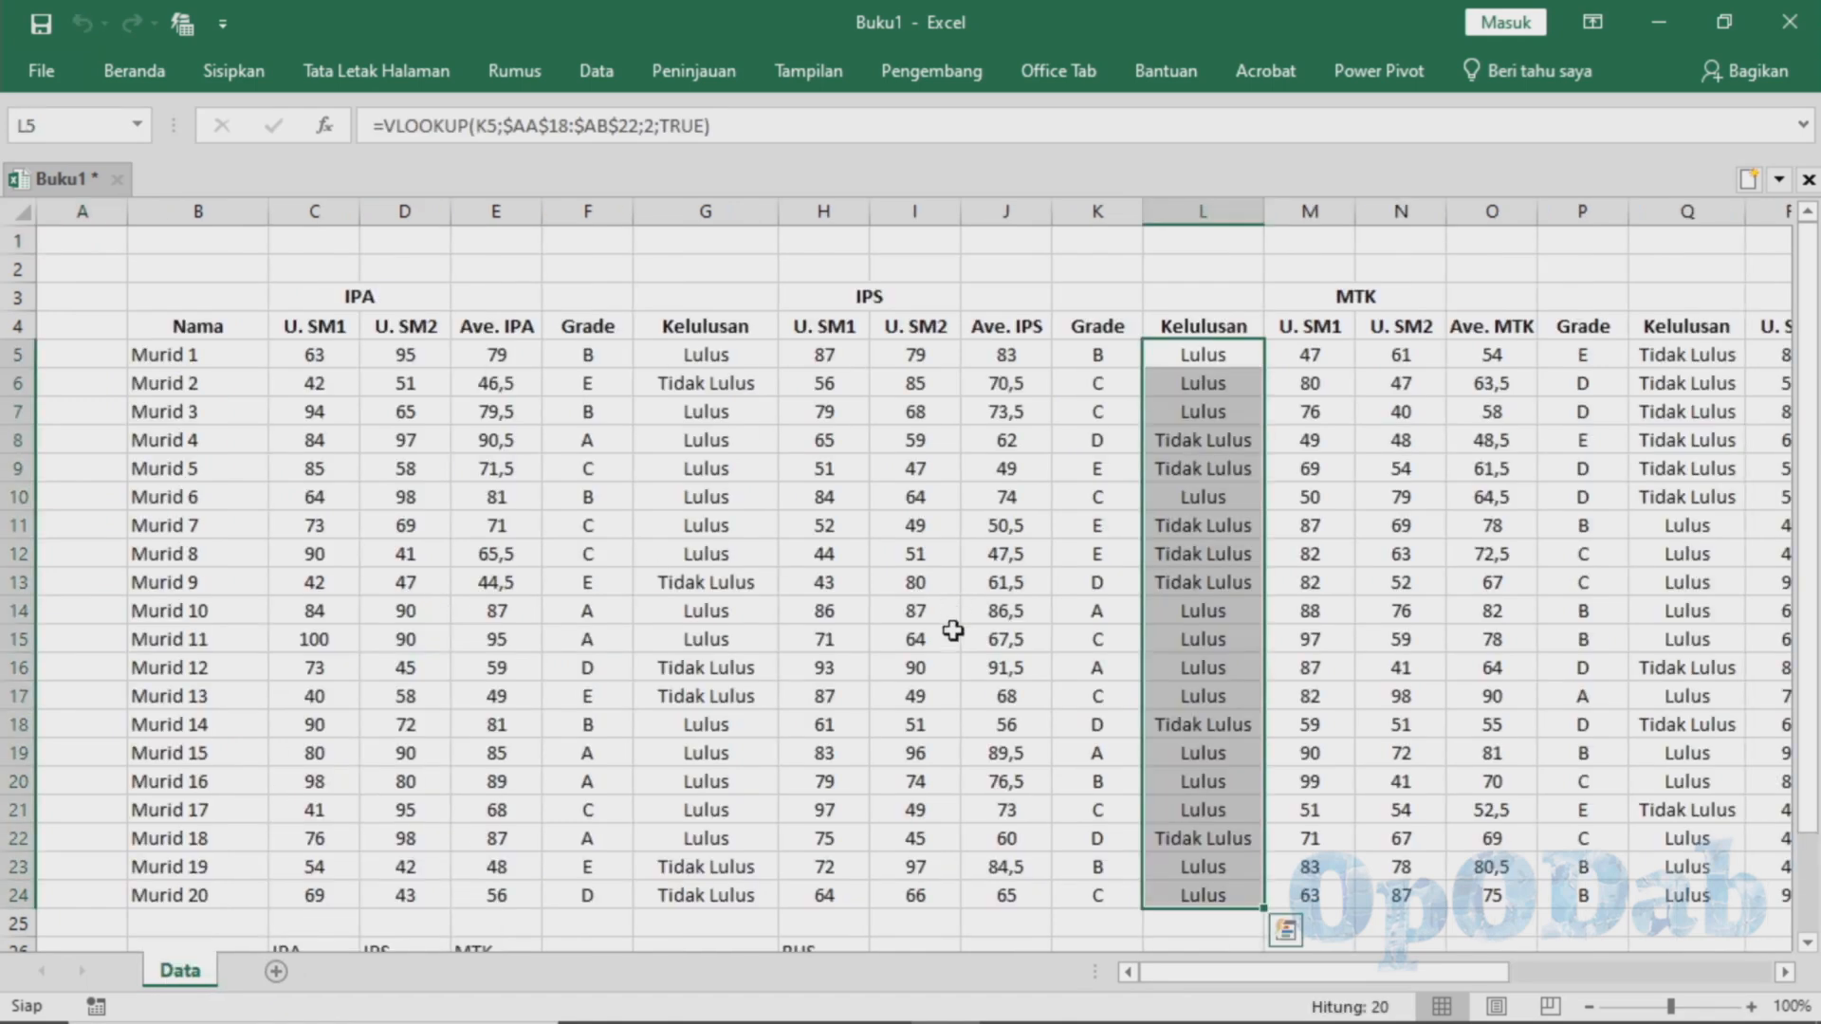
pyautogui.rightClick(187, 980)
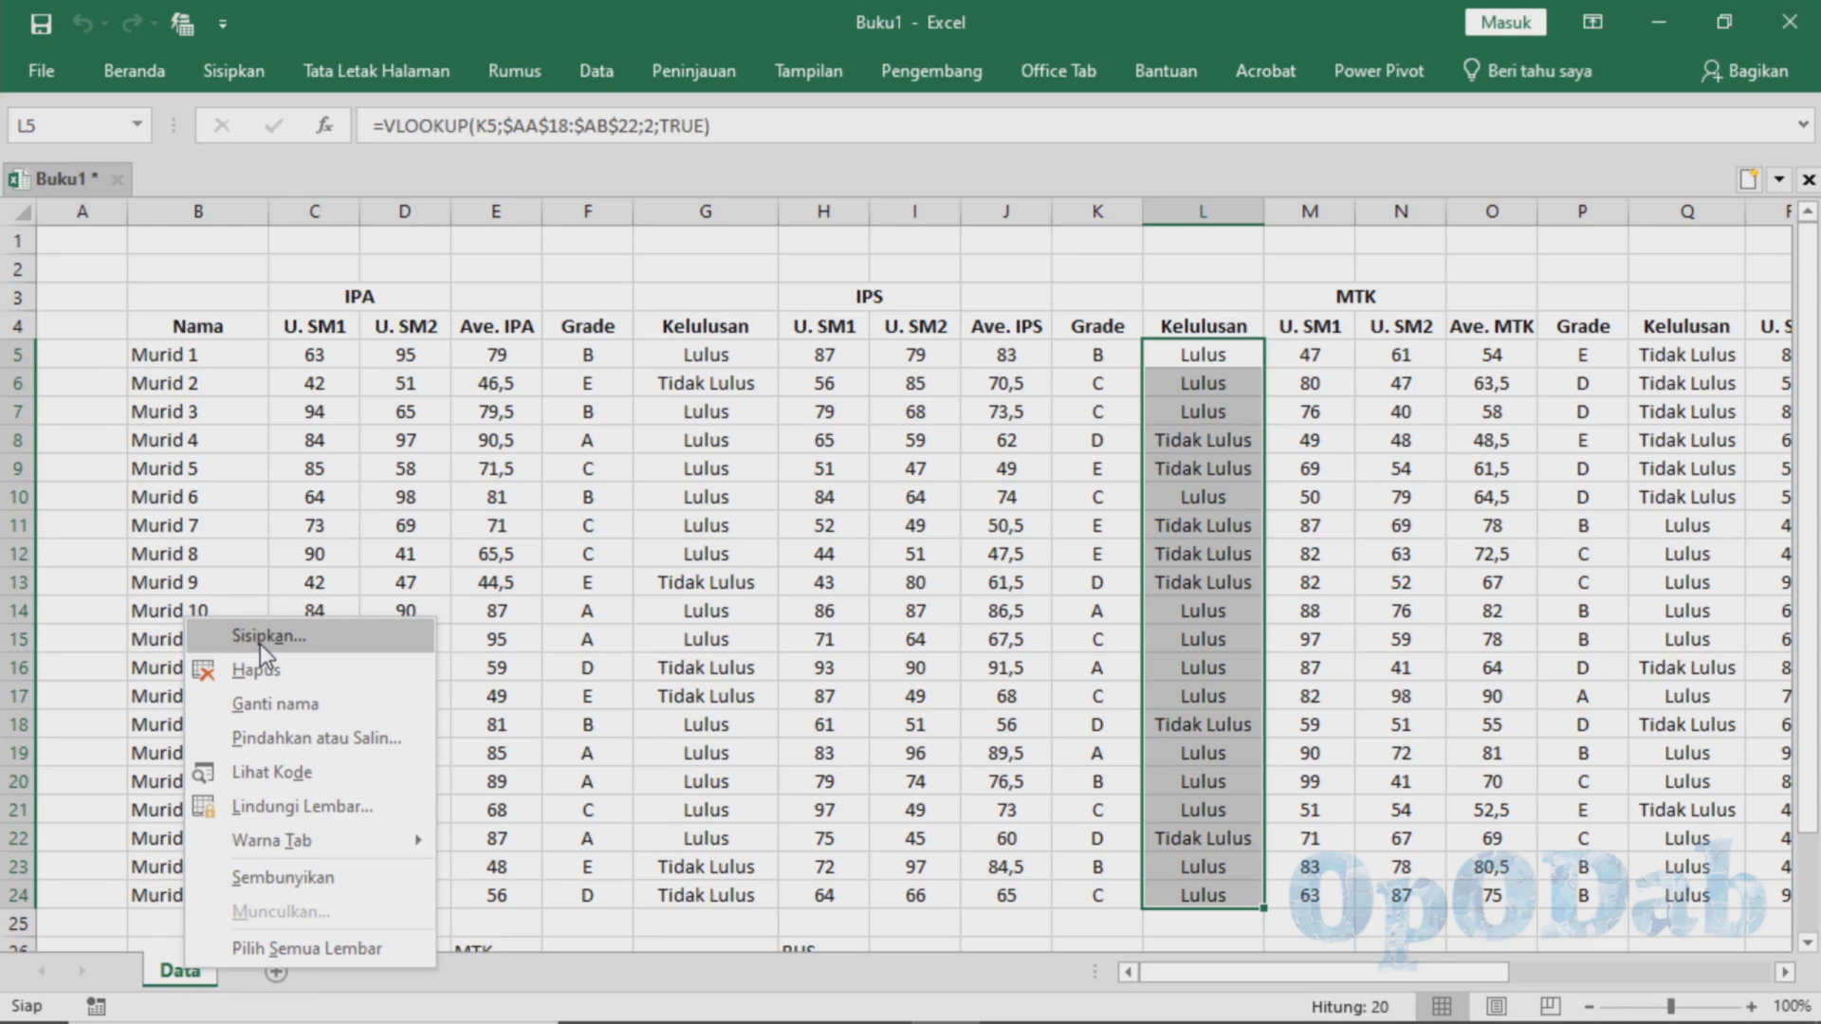
pyautogui.click(353, 653)
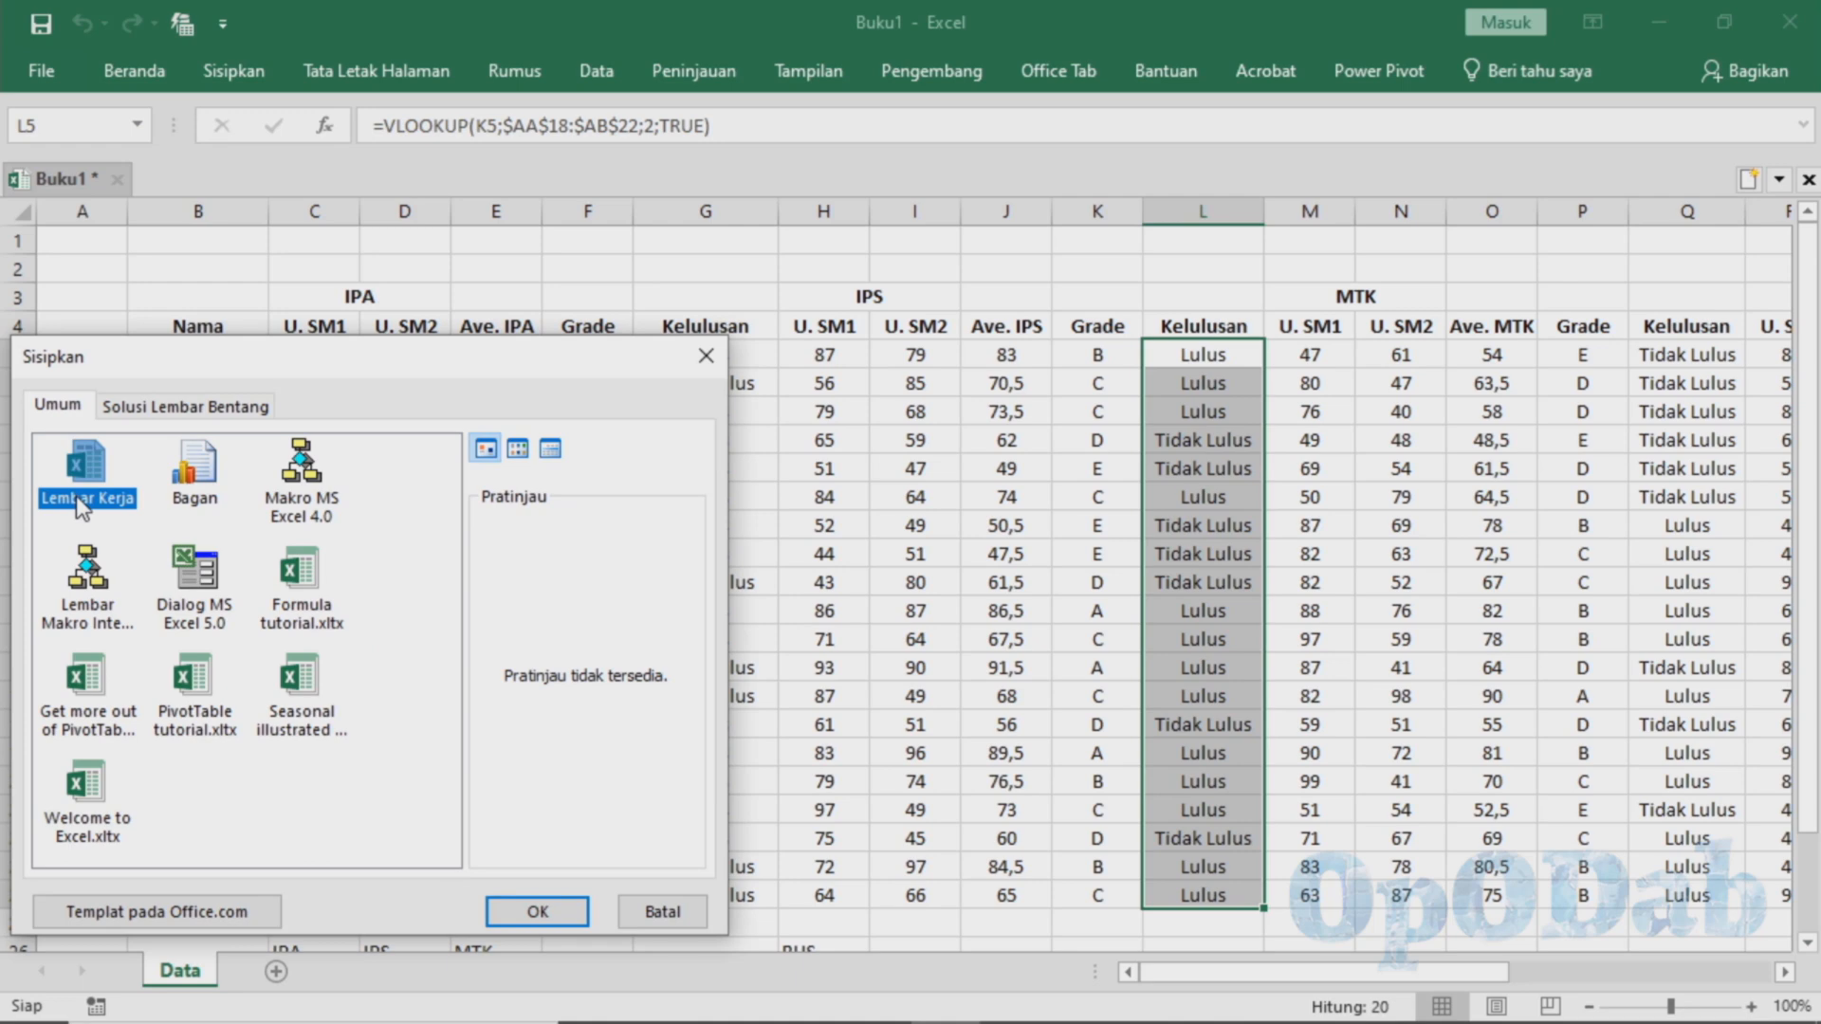
pyautogui.click(538, 910)
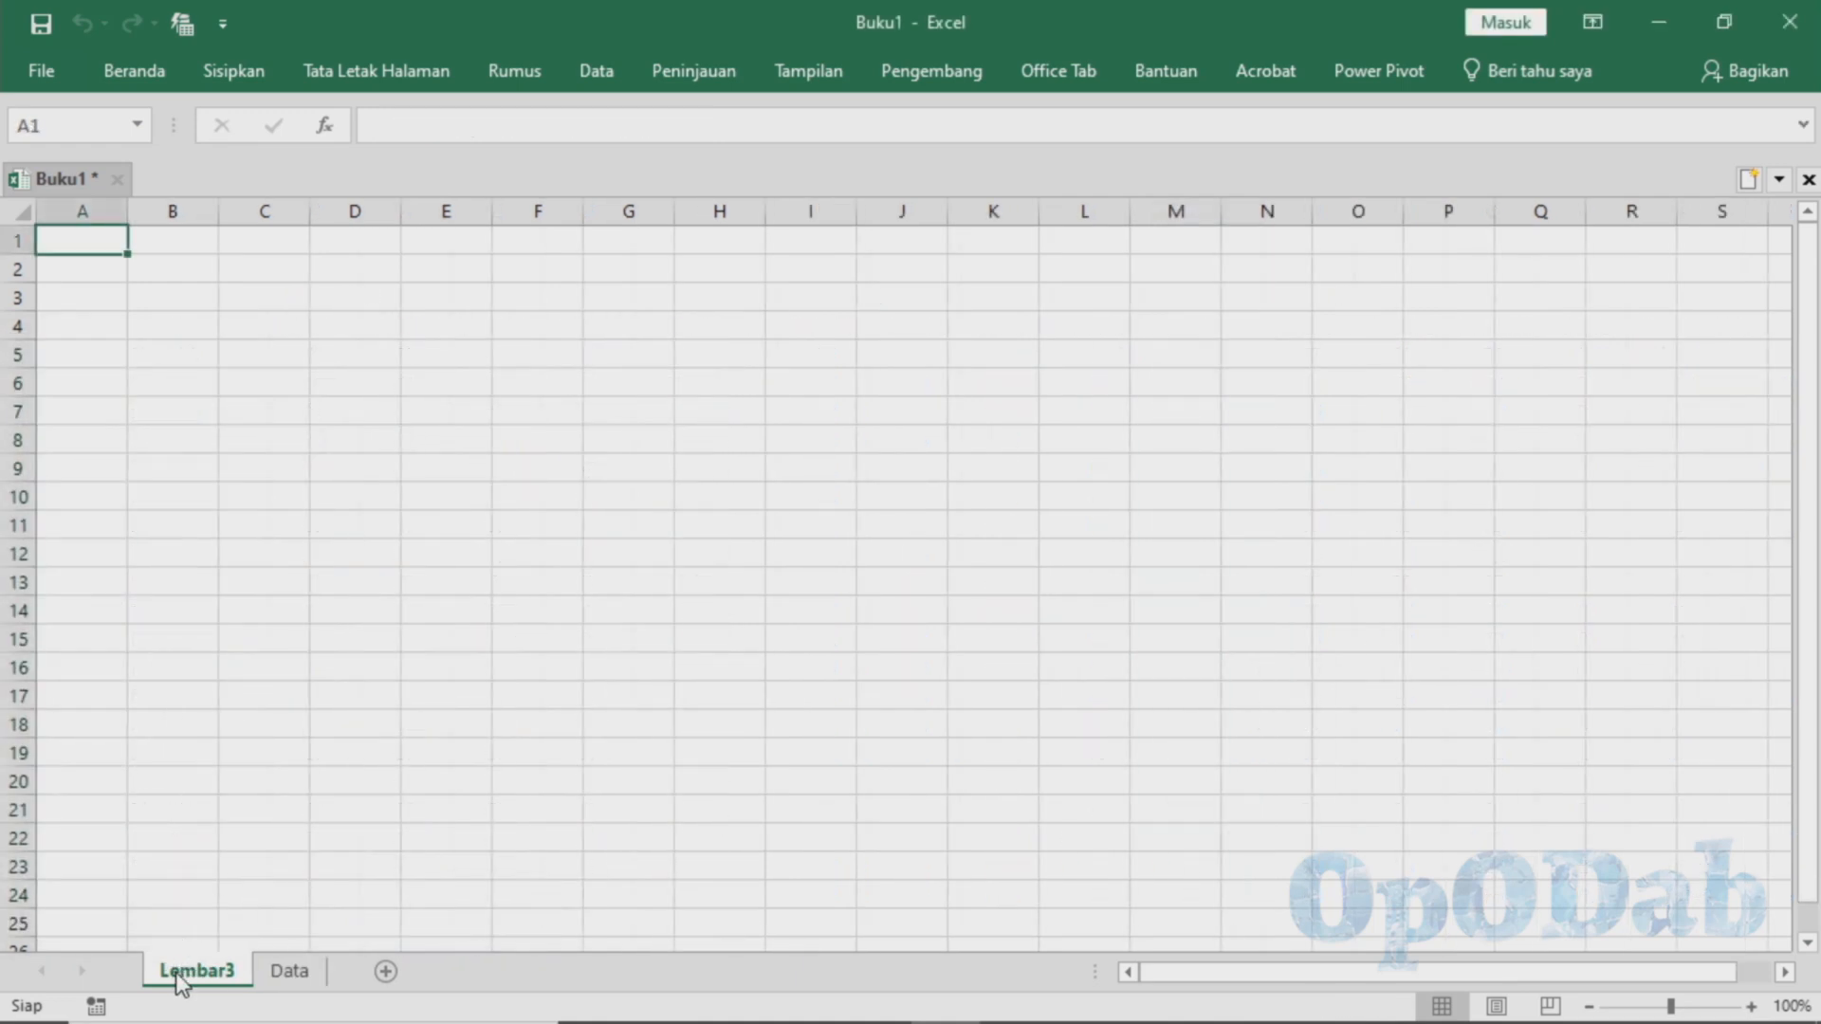
# Add another worksheet after Lembar3 and rename it "Hasil Nilai"
pyautogui.click(384, 972)
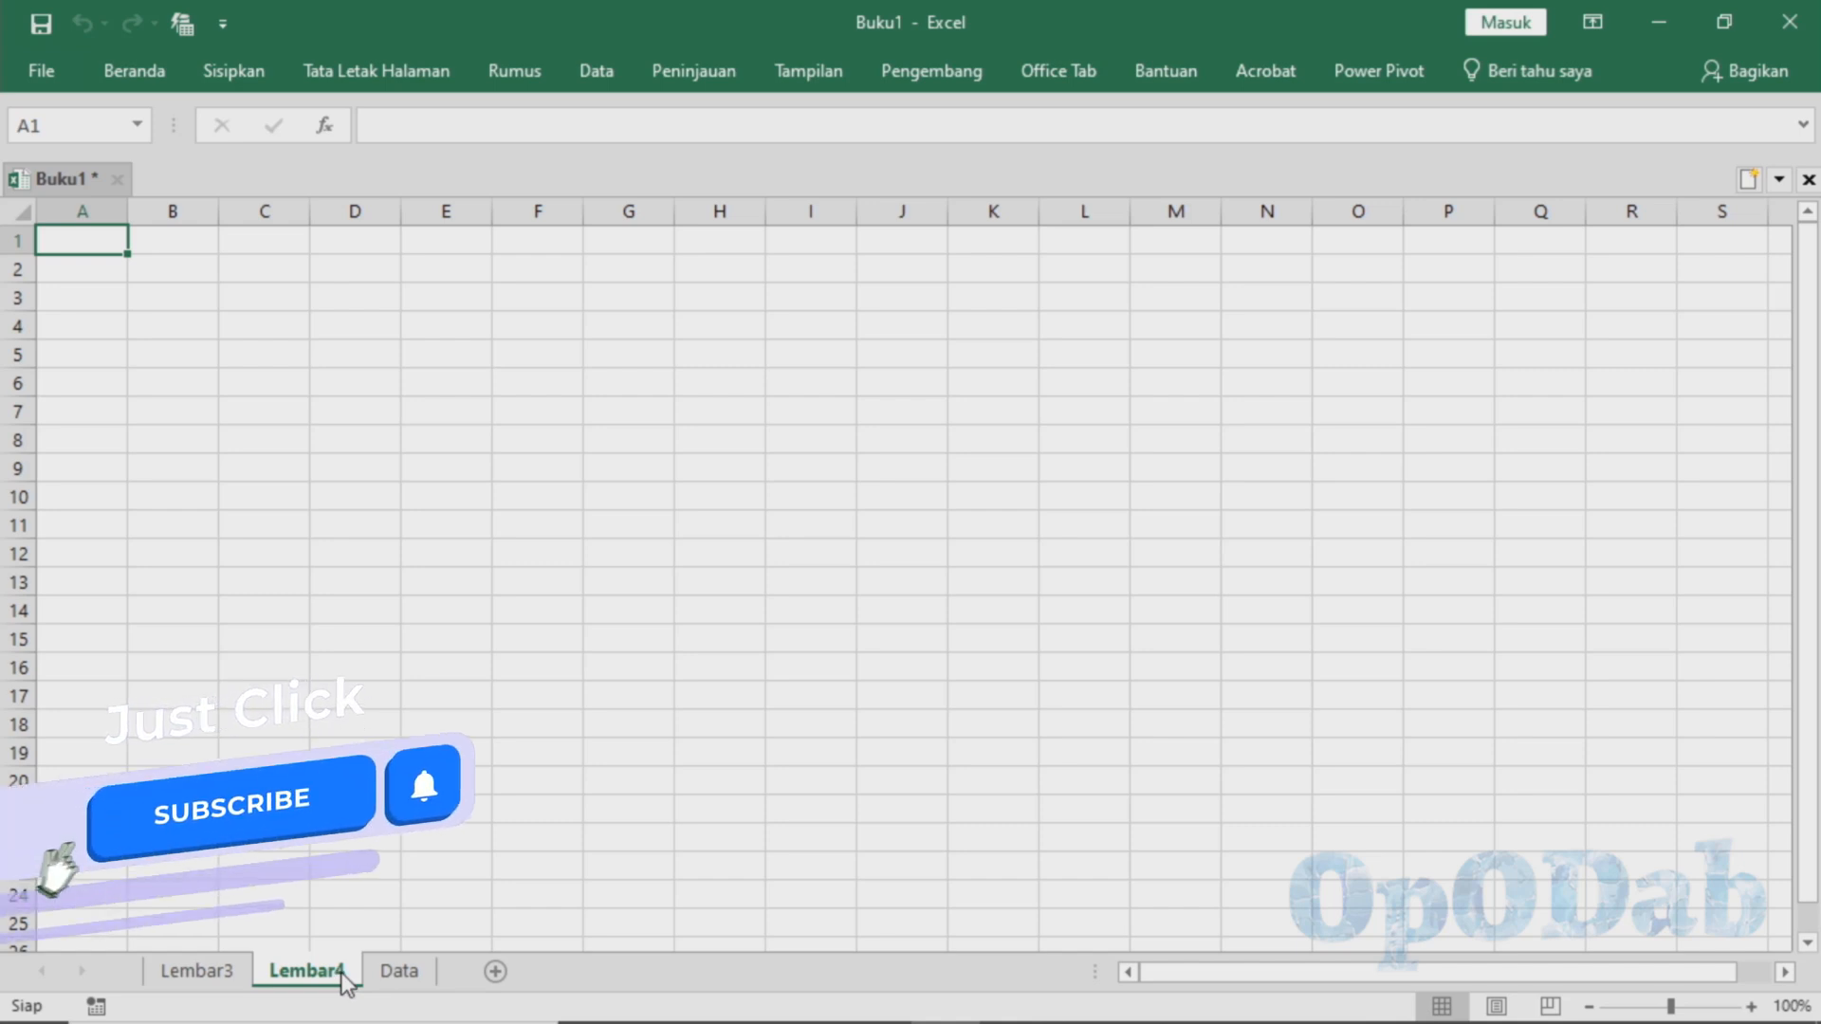
pyautogui.write('H')
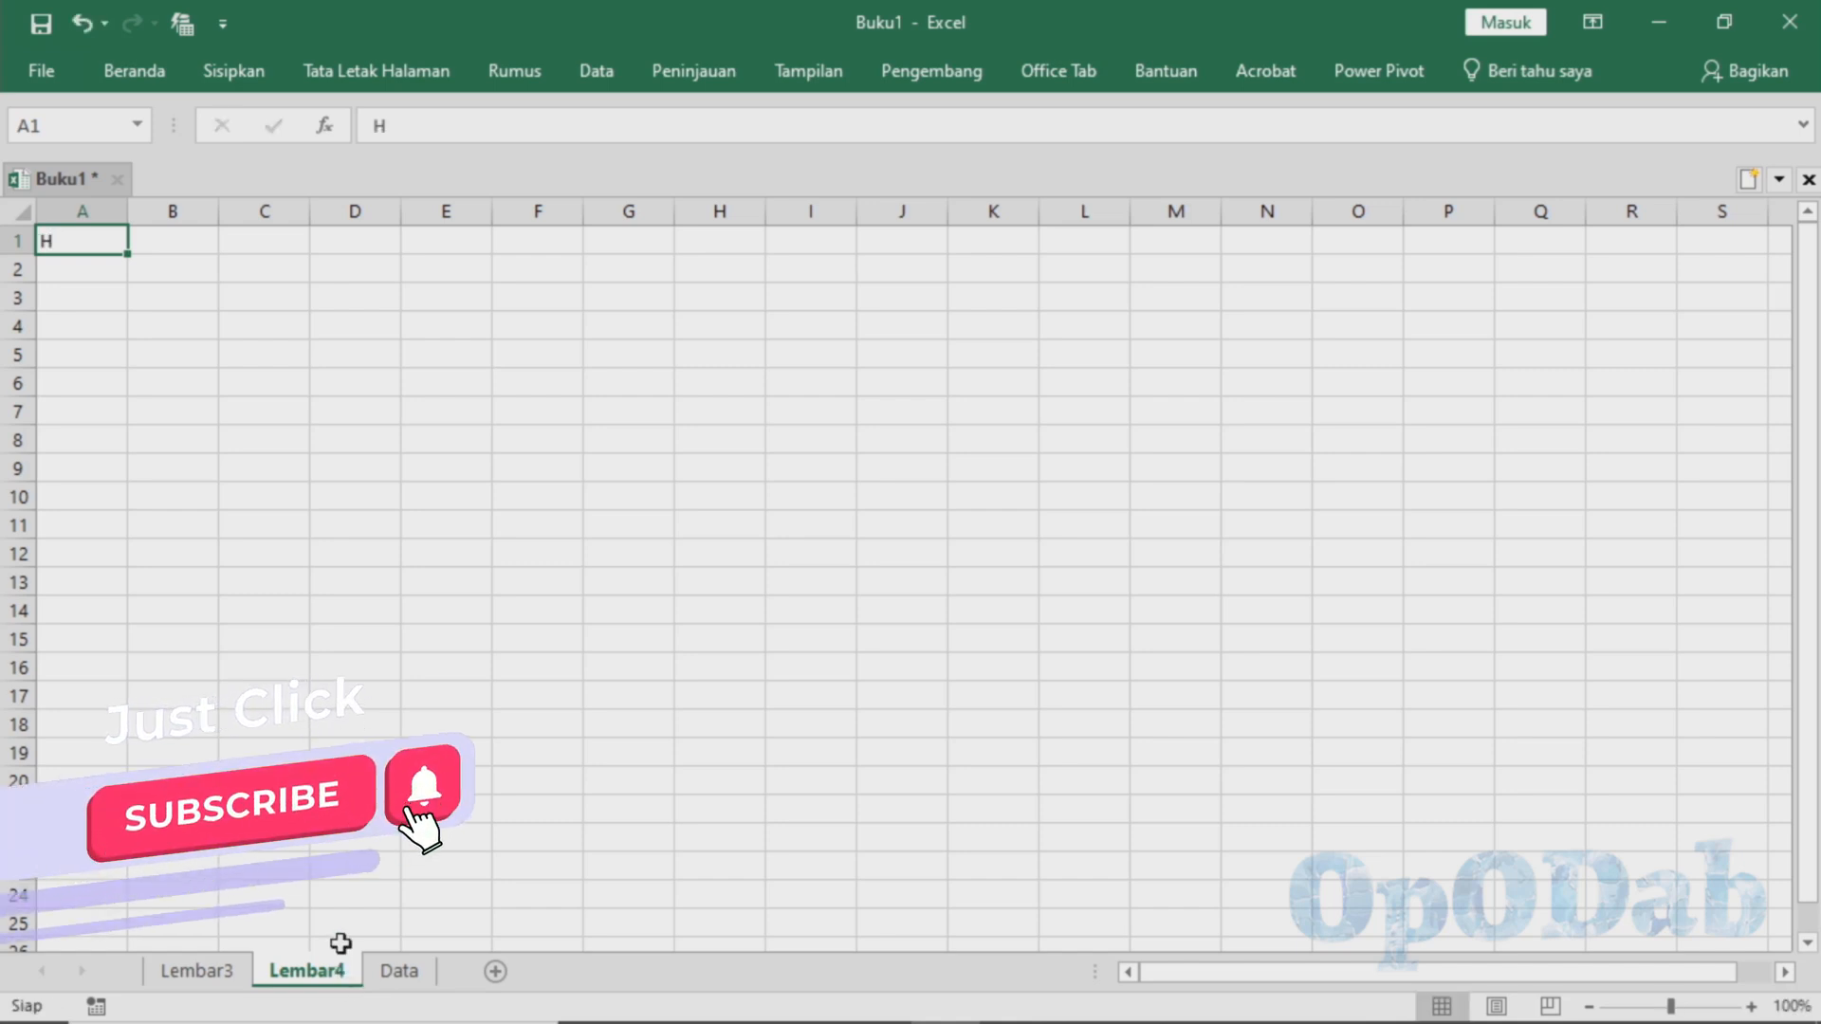
pyautogui.doubleClick(313, 971)
pyautogui.write('H')
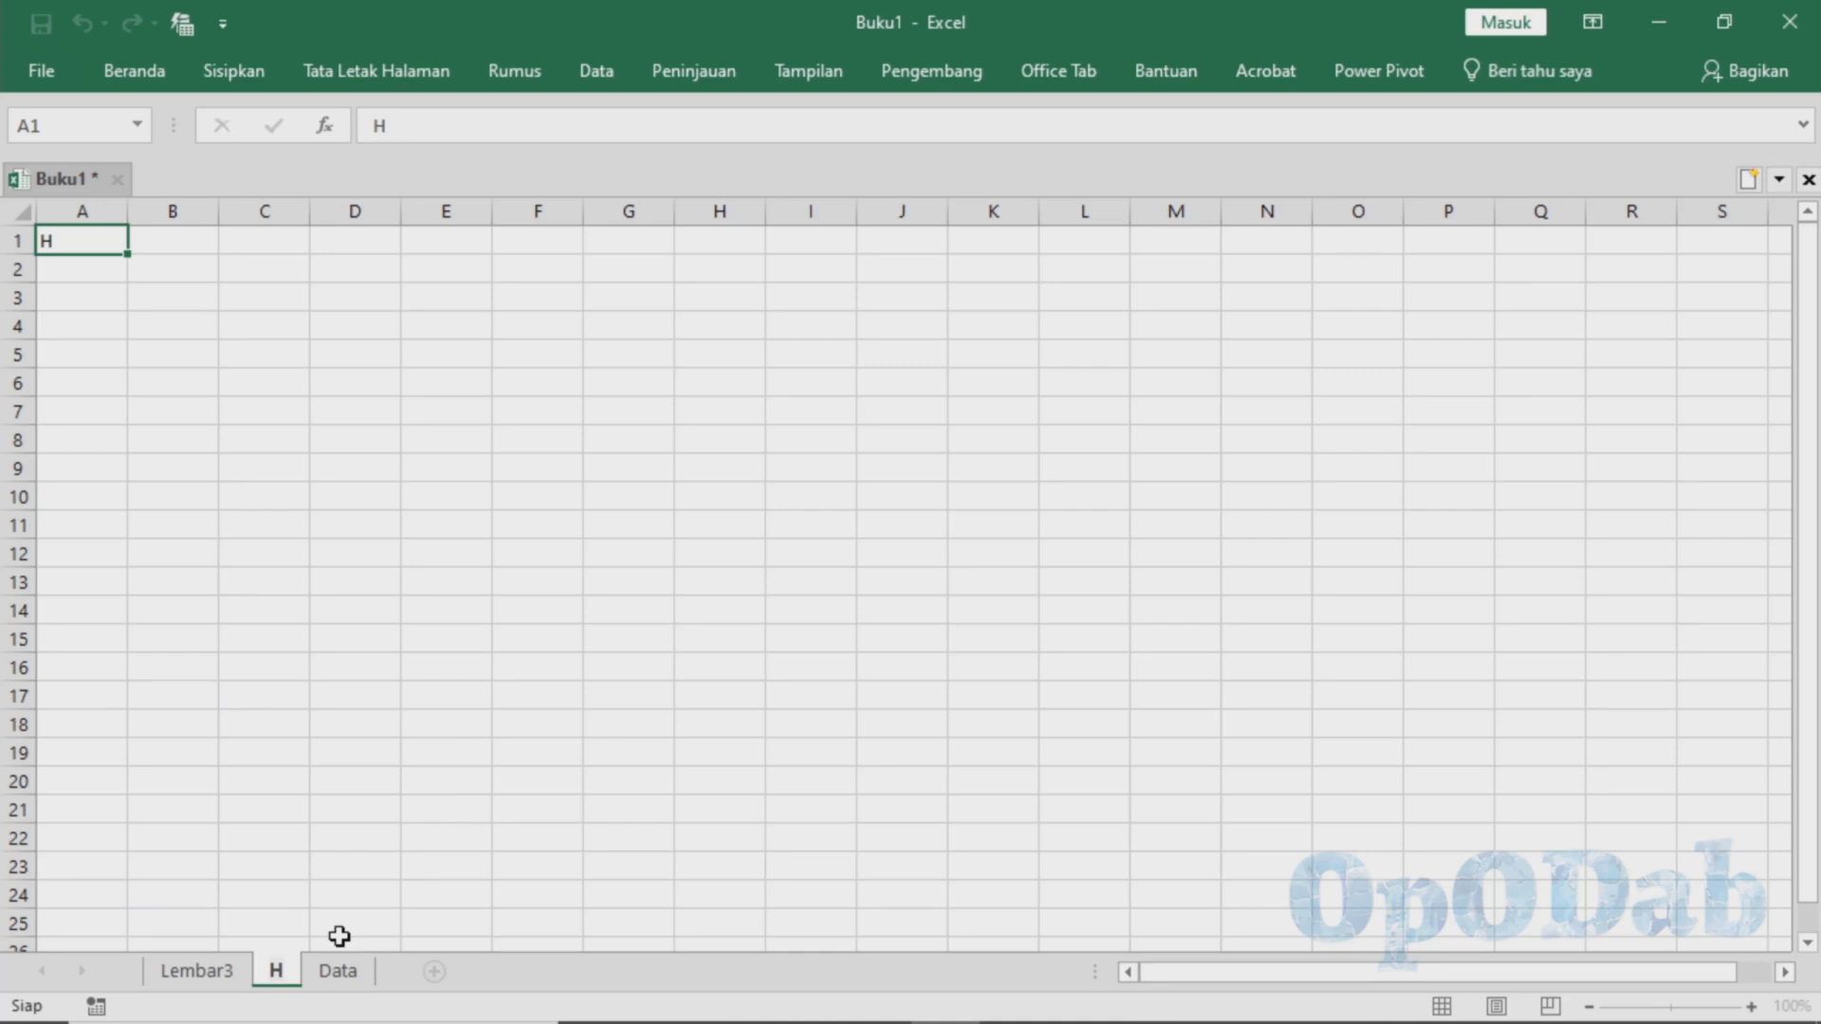
pyautogui.write('asil')
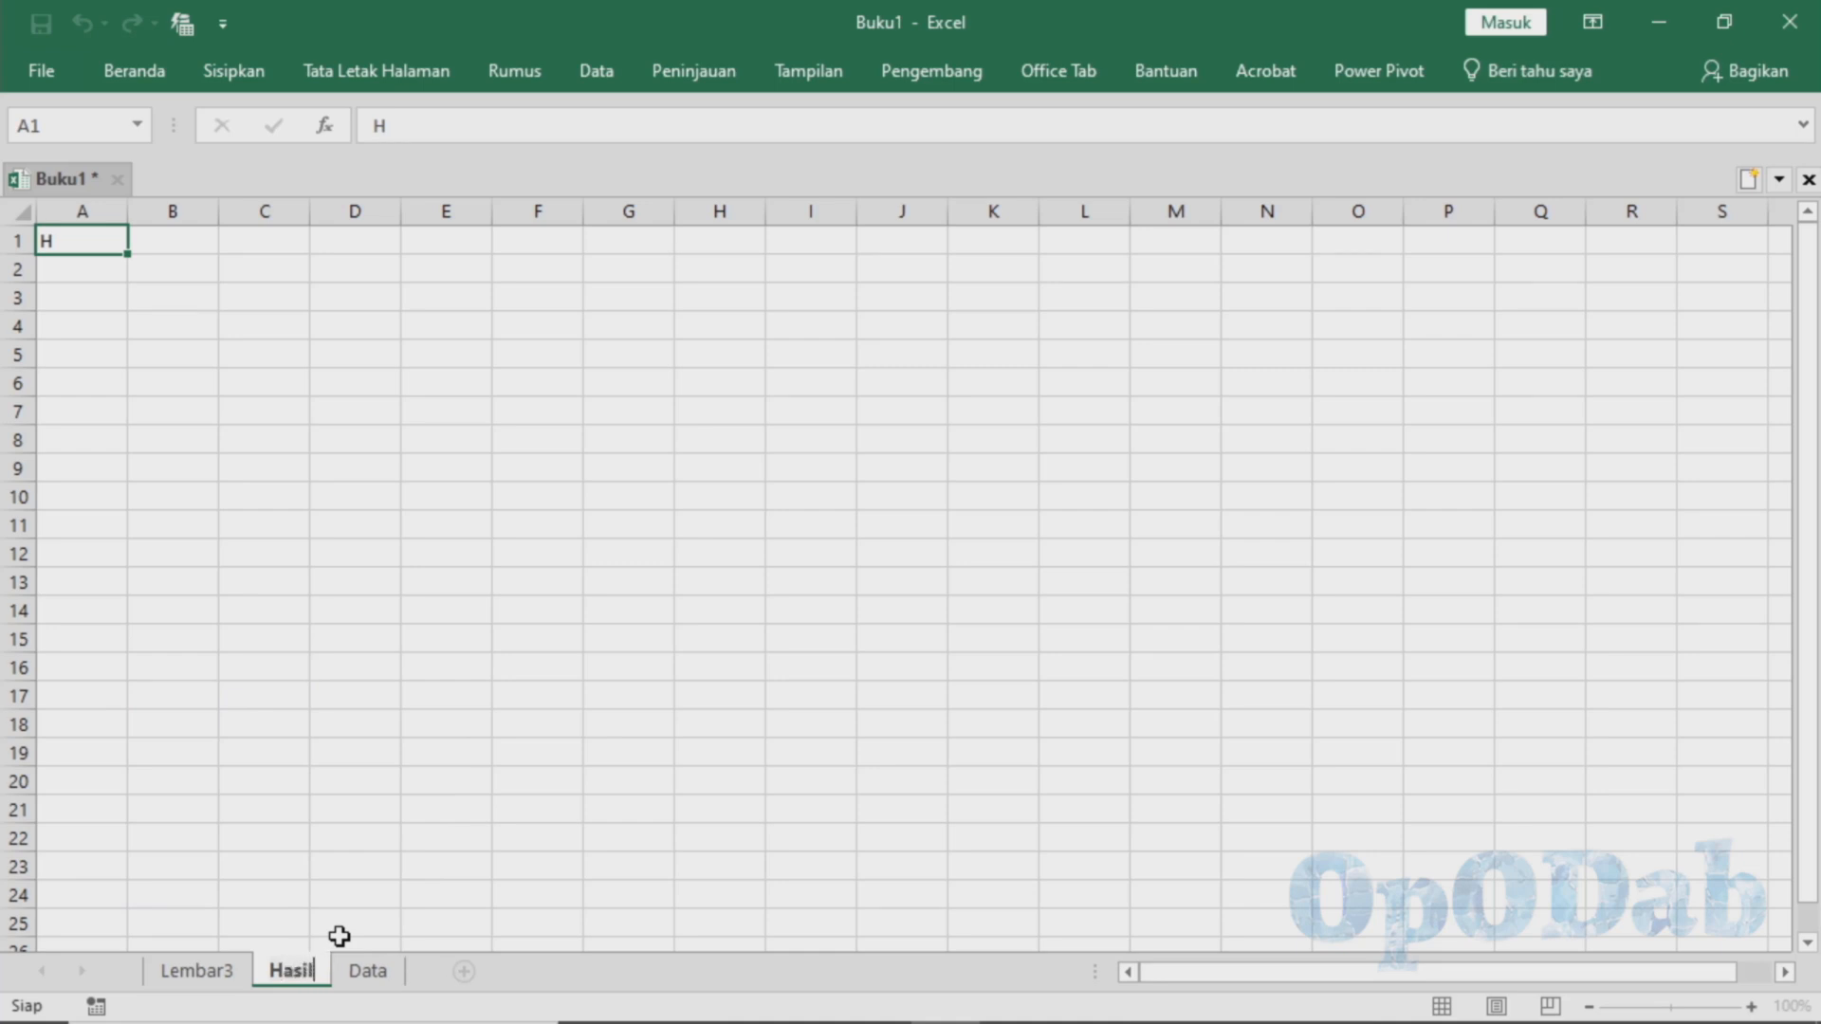
pyautogui.write(' Nilai')
pyautogui.press('Return')
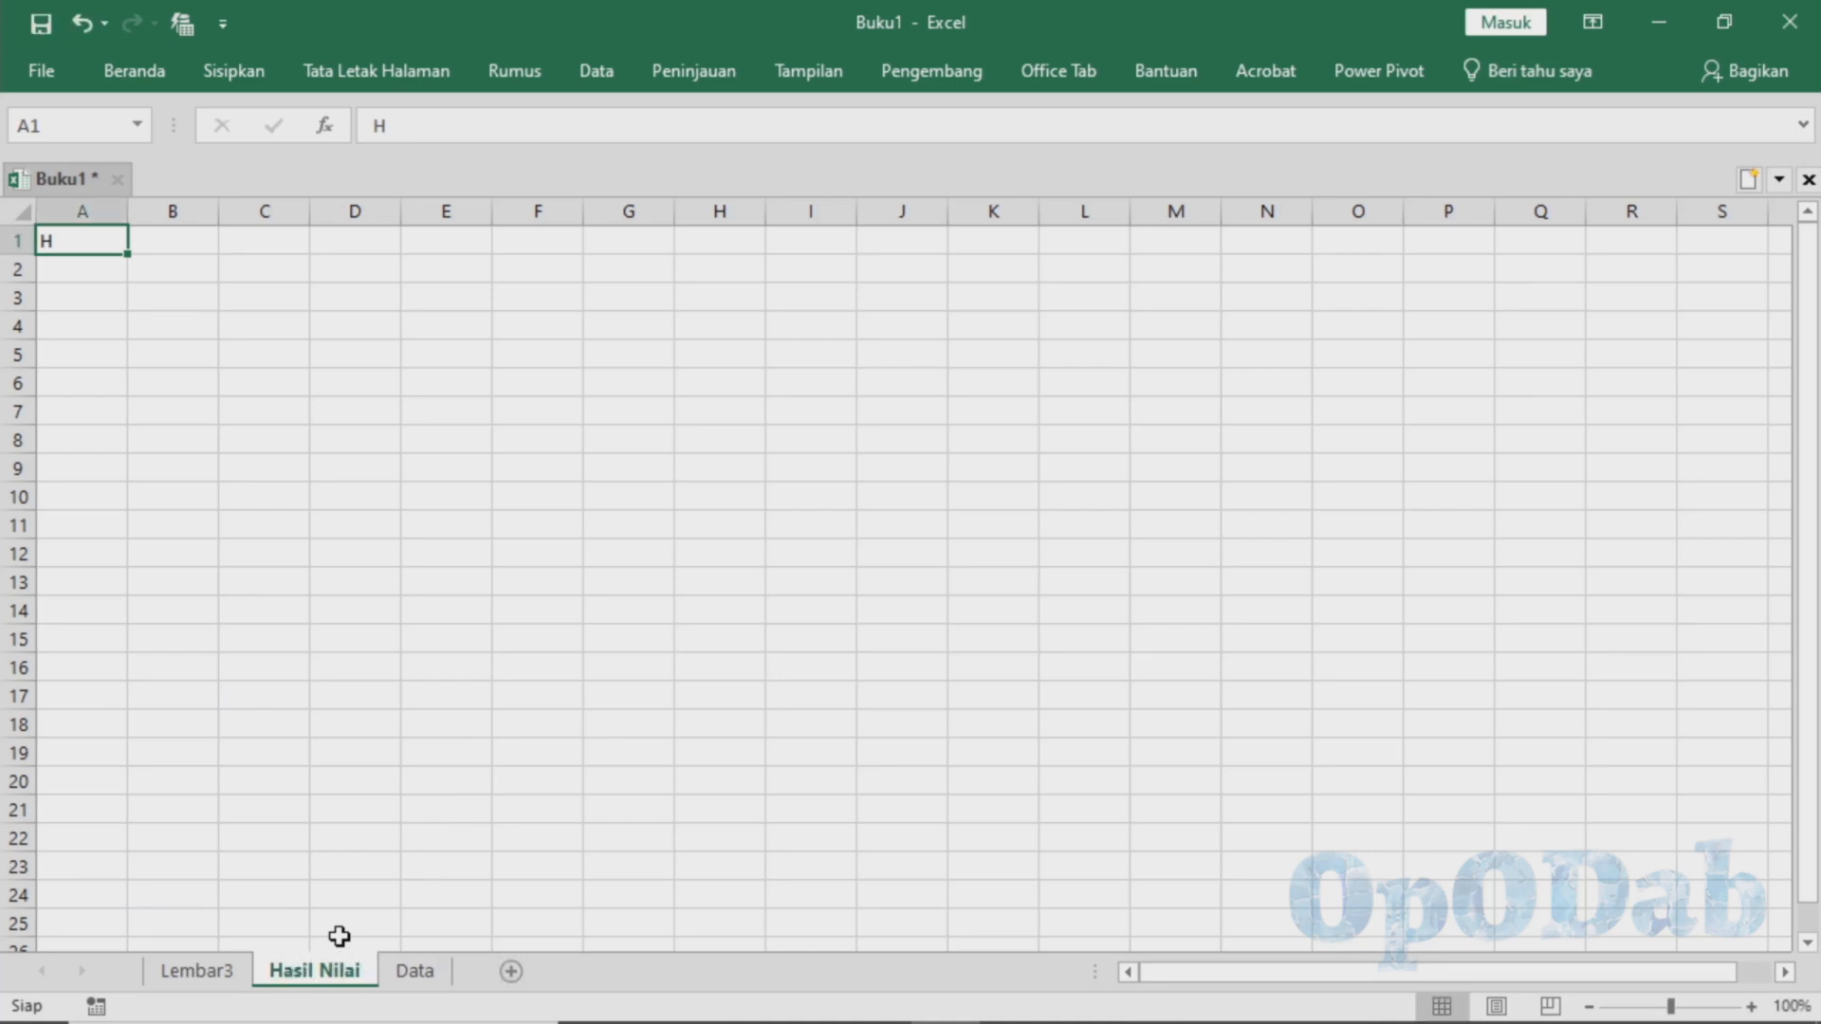
# Copy the full grade table B3:V24 on the Data sheet
pyautogui.click(417, 970)
pyautogui.moveTo(1308, 965)
pyautogui.mouseDown()
pyautogui.moveTo(1415, 969)
pyautogui.moveTo(1309, 965)
pyautogui.mouseUp()
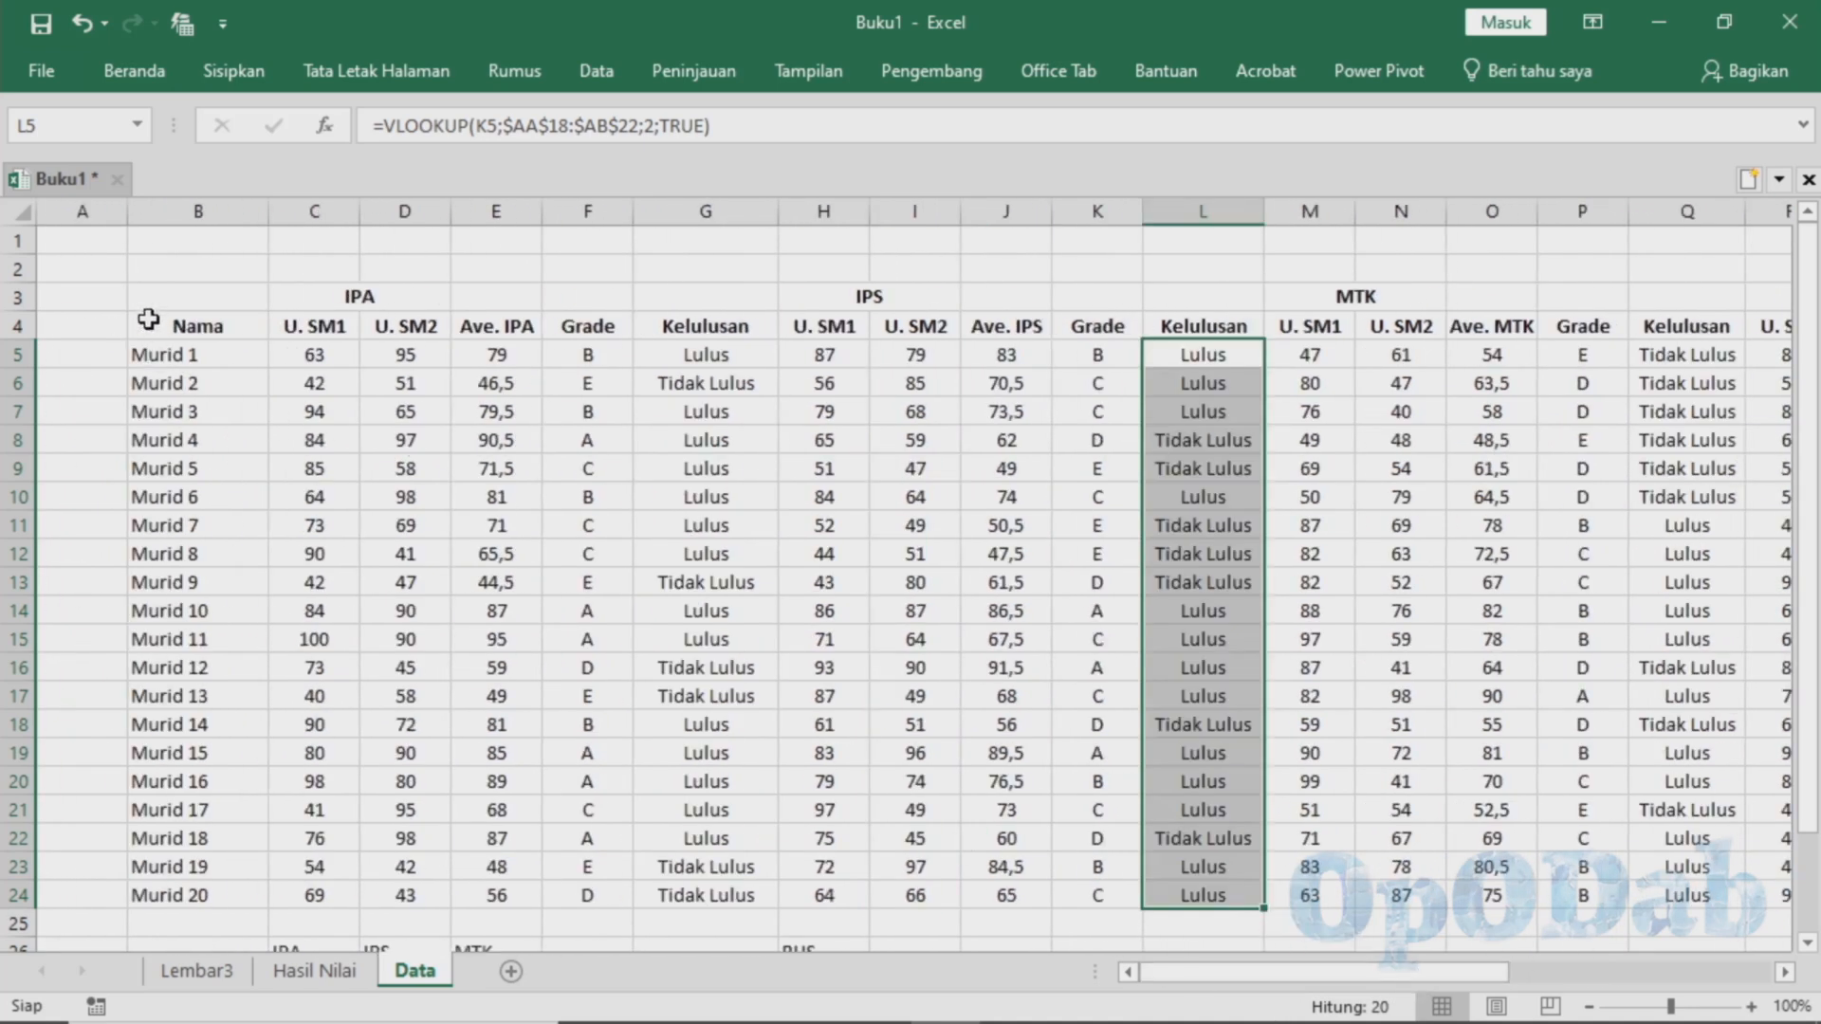
pyautogui.moveTo(148, 319); pyautogui.dragTo(1728, 905)
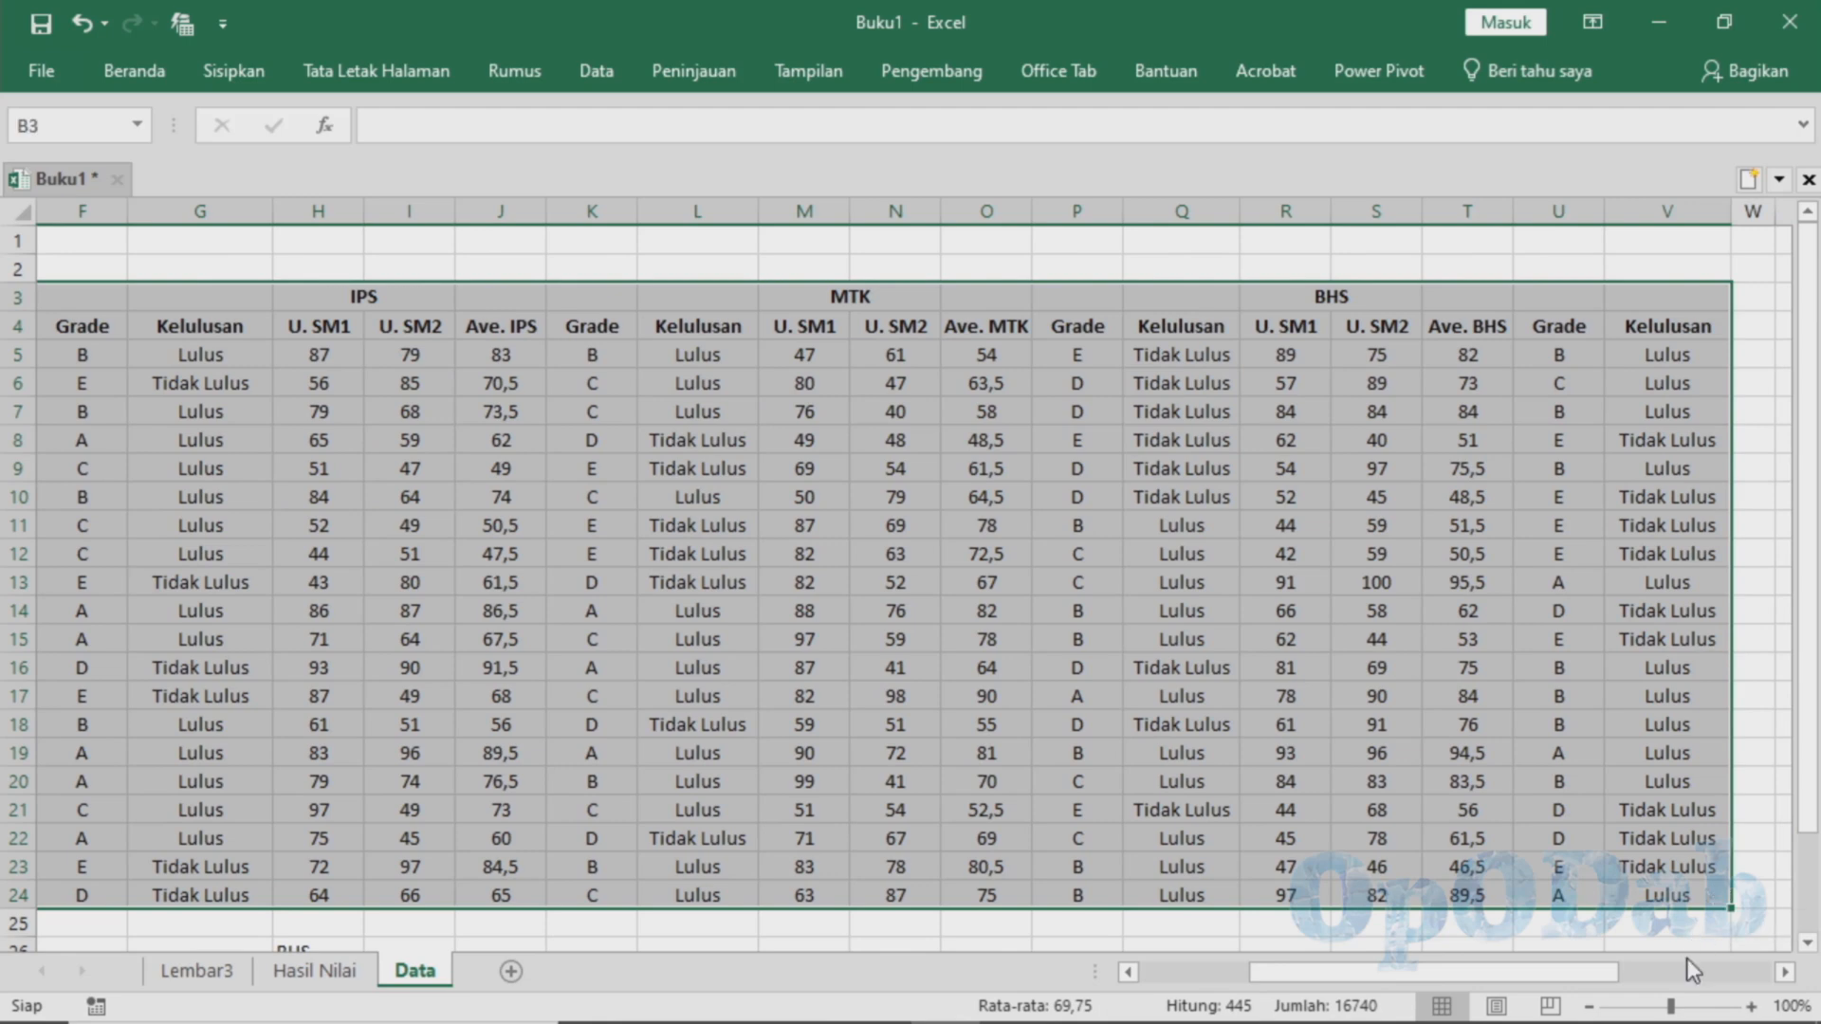
pyautogui.rightClick(1448, 811)
pyautogui.click(1557, 225)
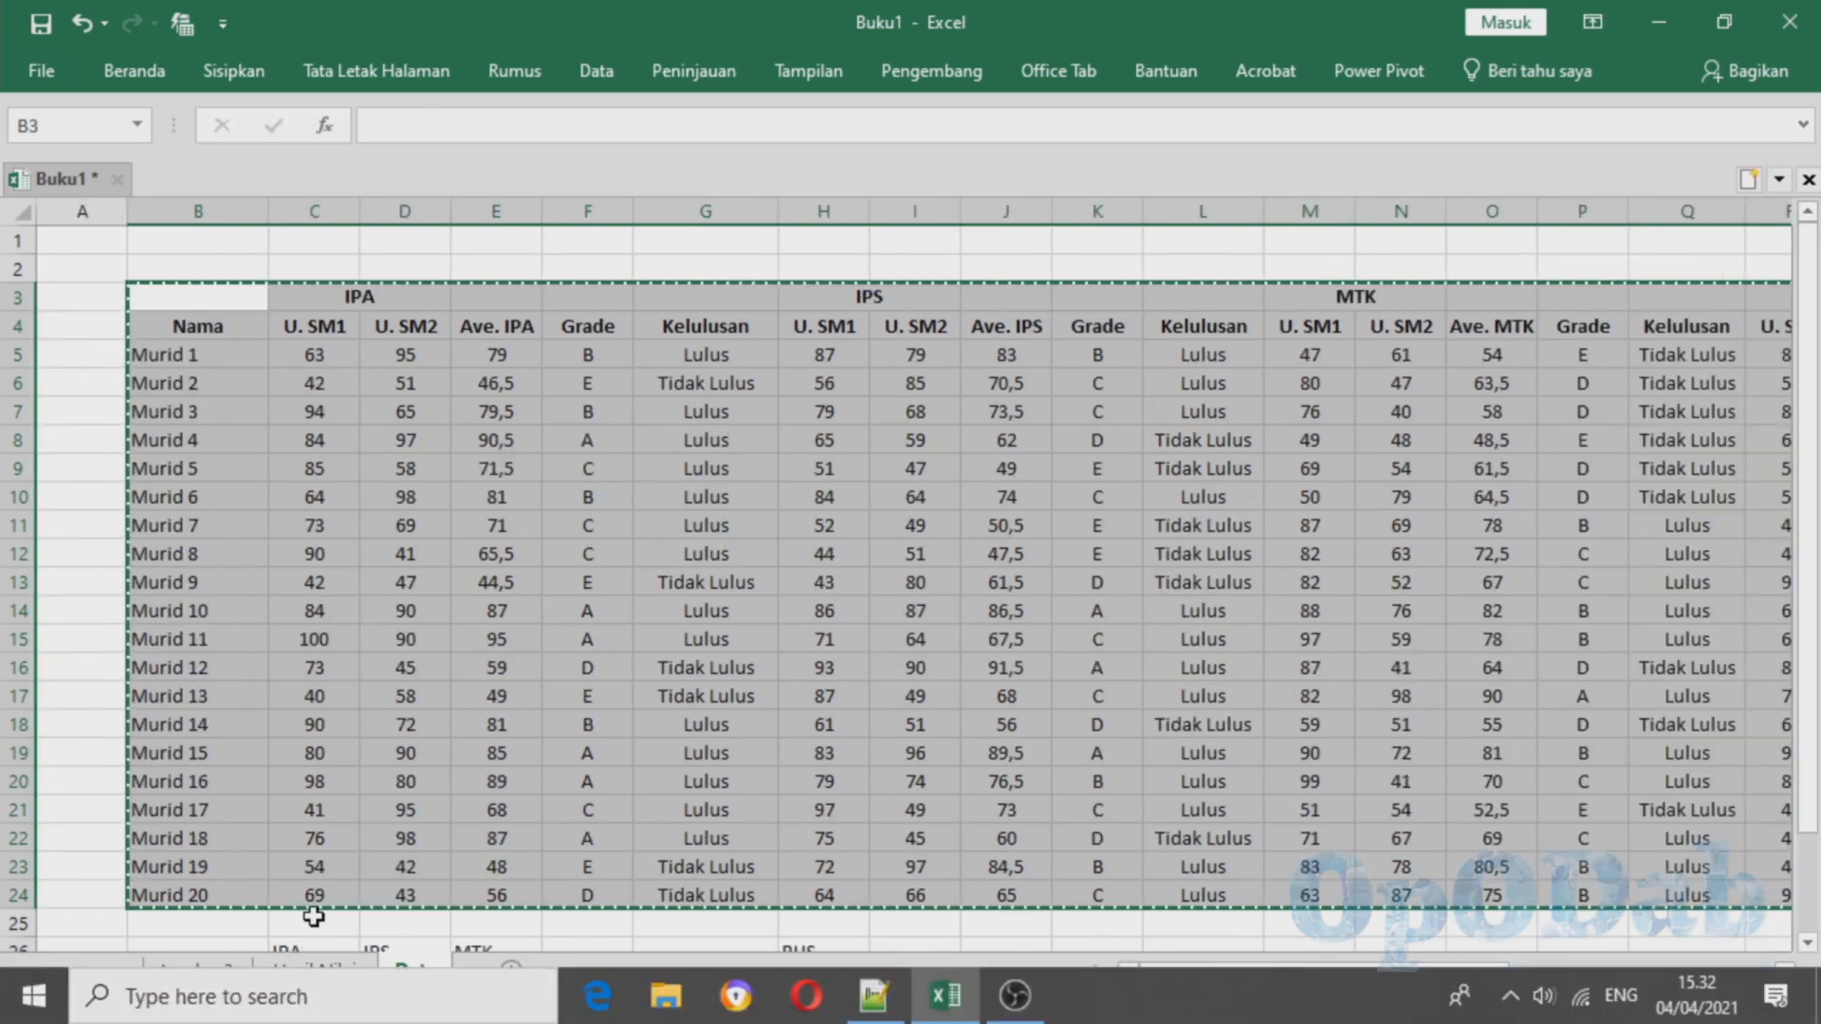
# Clear the stray entry in A1 of the Hasil Nilai sheet and paste the copied table at B4
pyautogui.click(314, 970)
pyautogui.press('Escape')
pyautogui.click(64, 261)
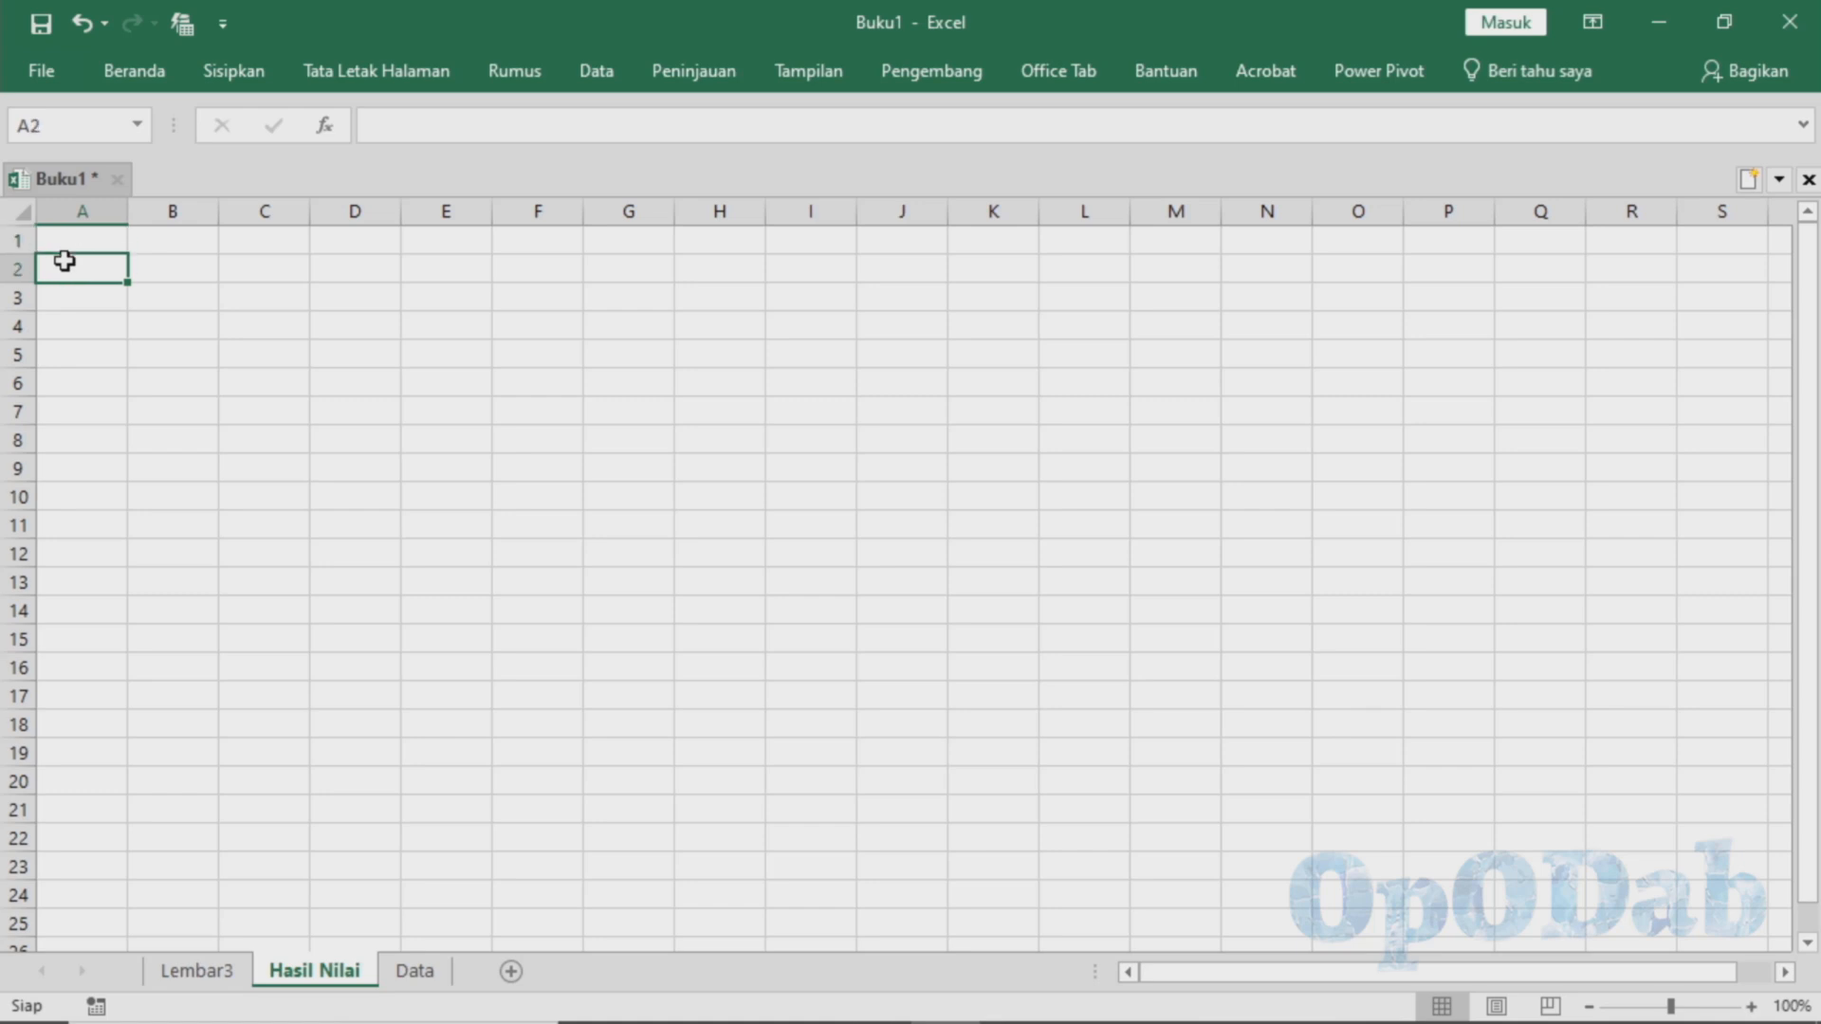
pyautogui.press('Down')
pyautogui.press('Down')
pyautogui.press('Right')
pyautogui.hotkey('ctrl', 'v')
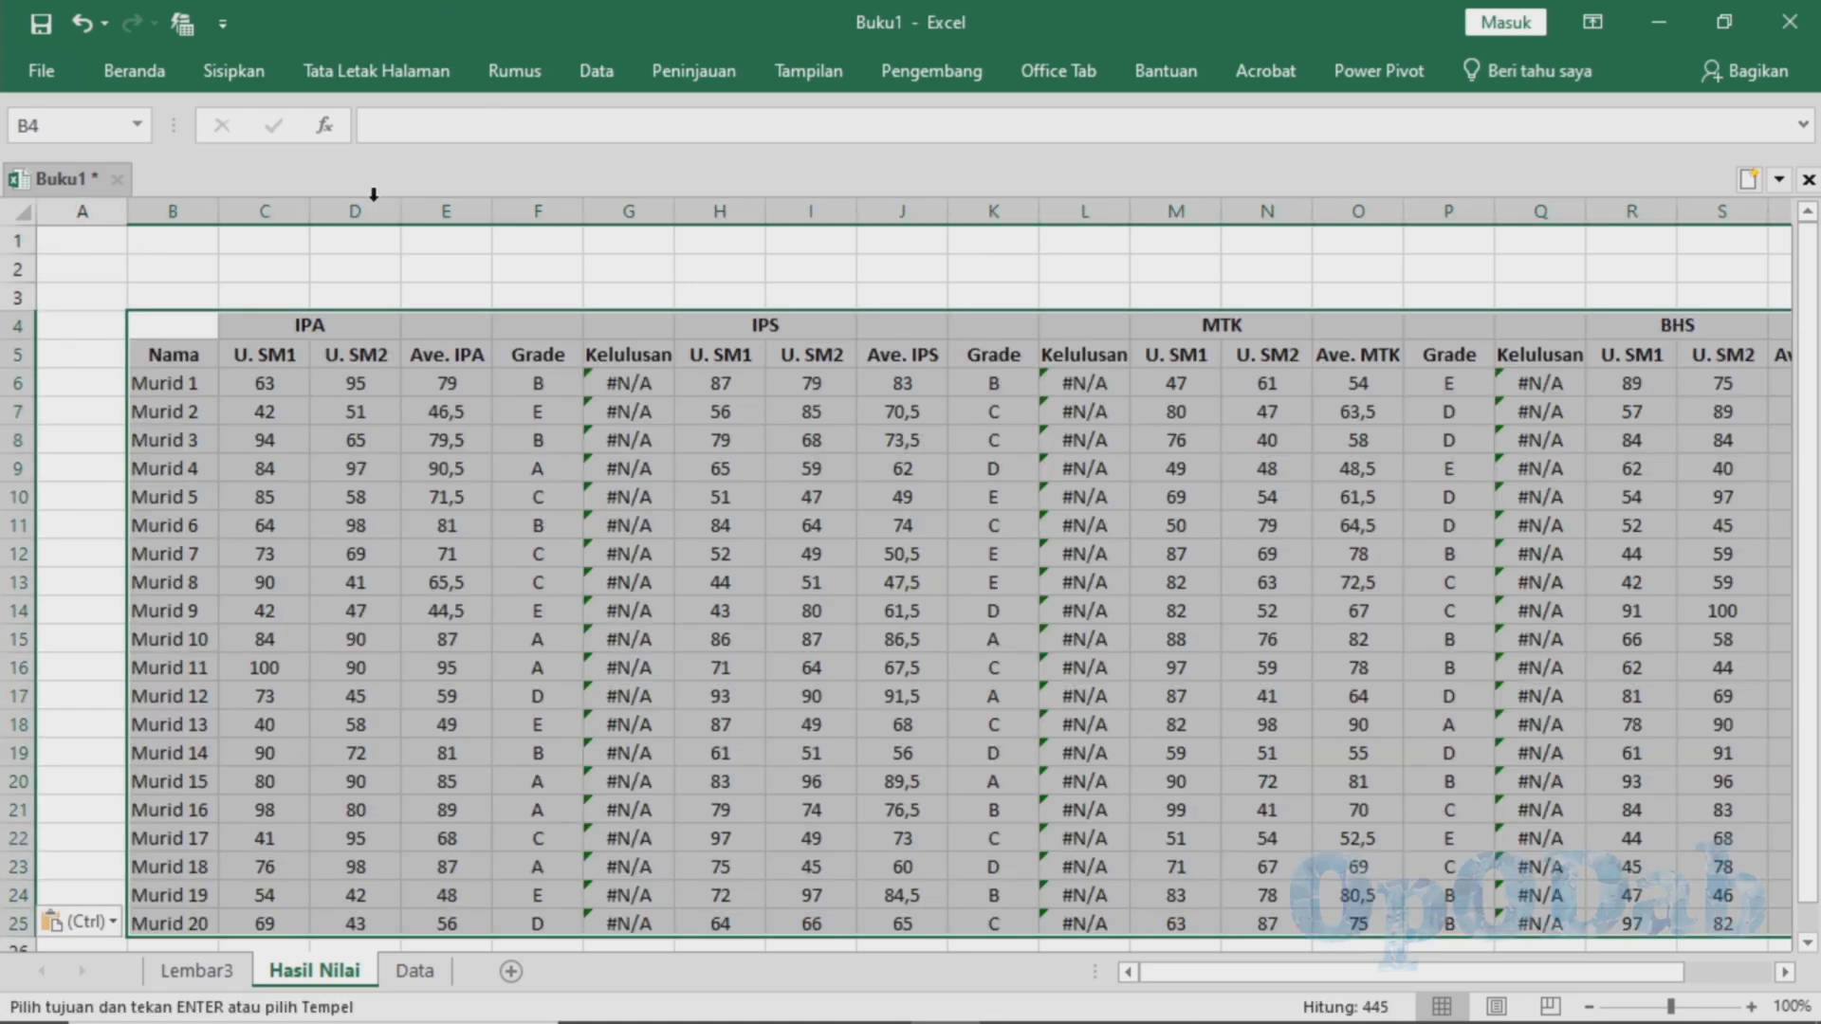
# Delete the U. SM1 and U. SM2 columns of the IPA, IPS, MTK and BHS groups from the pasted table
pyautogui.moveTo(268, 198); pyautogui.dragTo(356, 211)
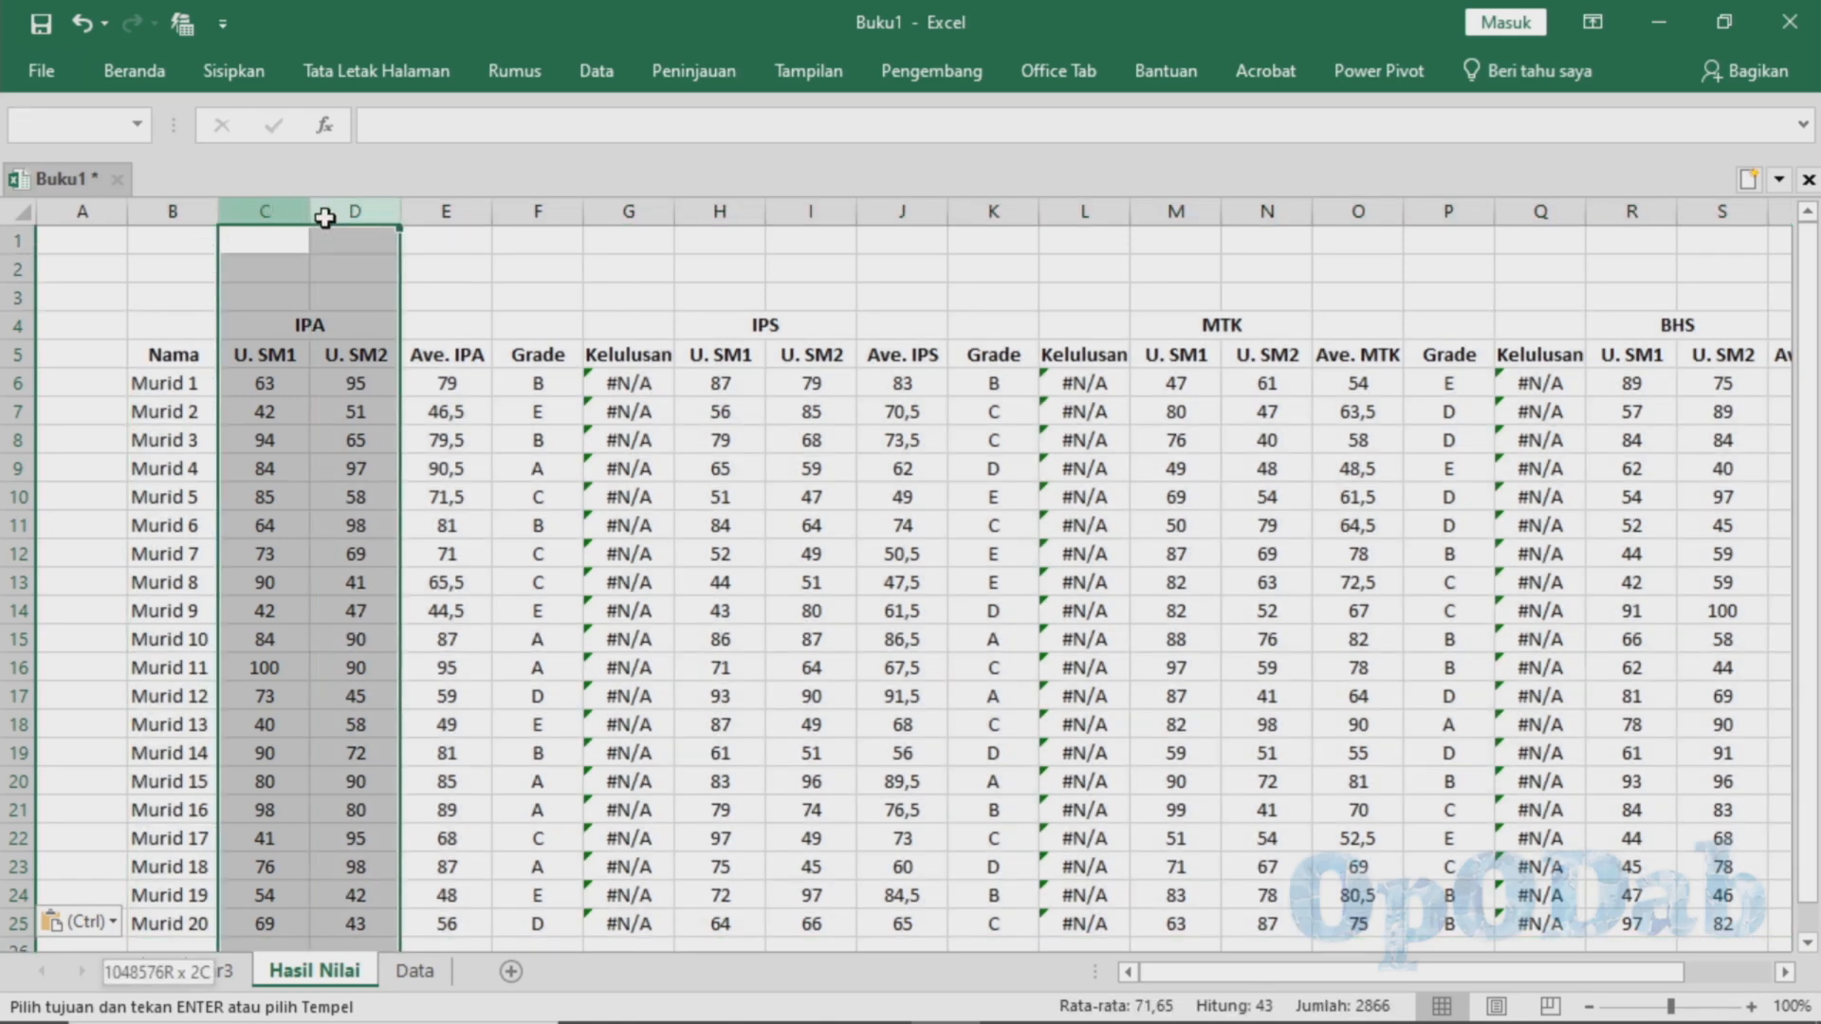
pyautogui.rightClick(354, 213)
pyautogui.click(470, 458)
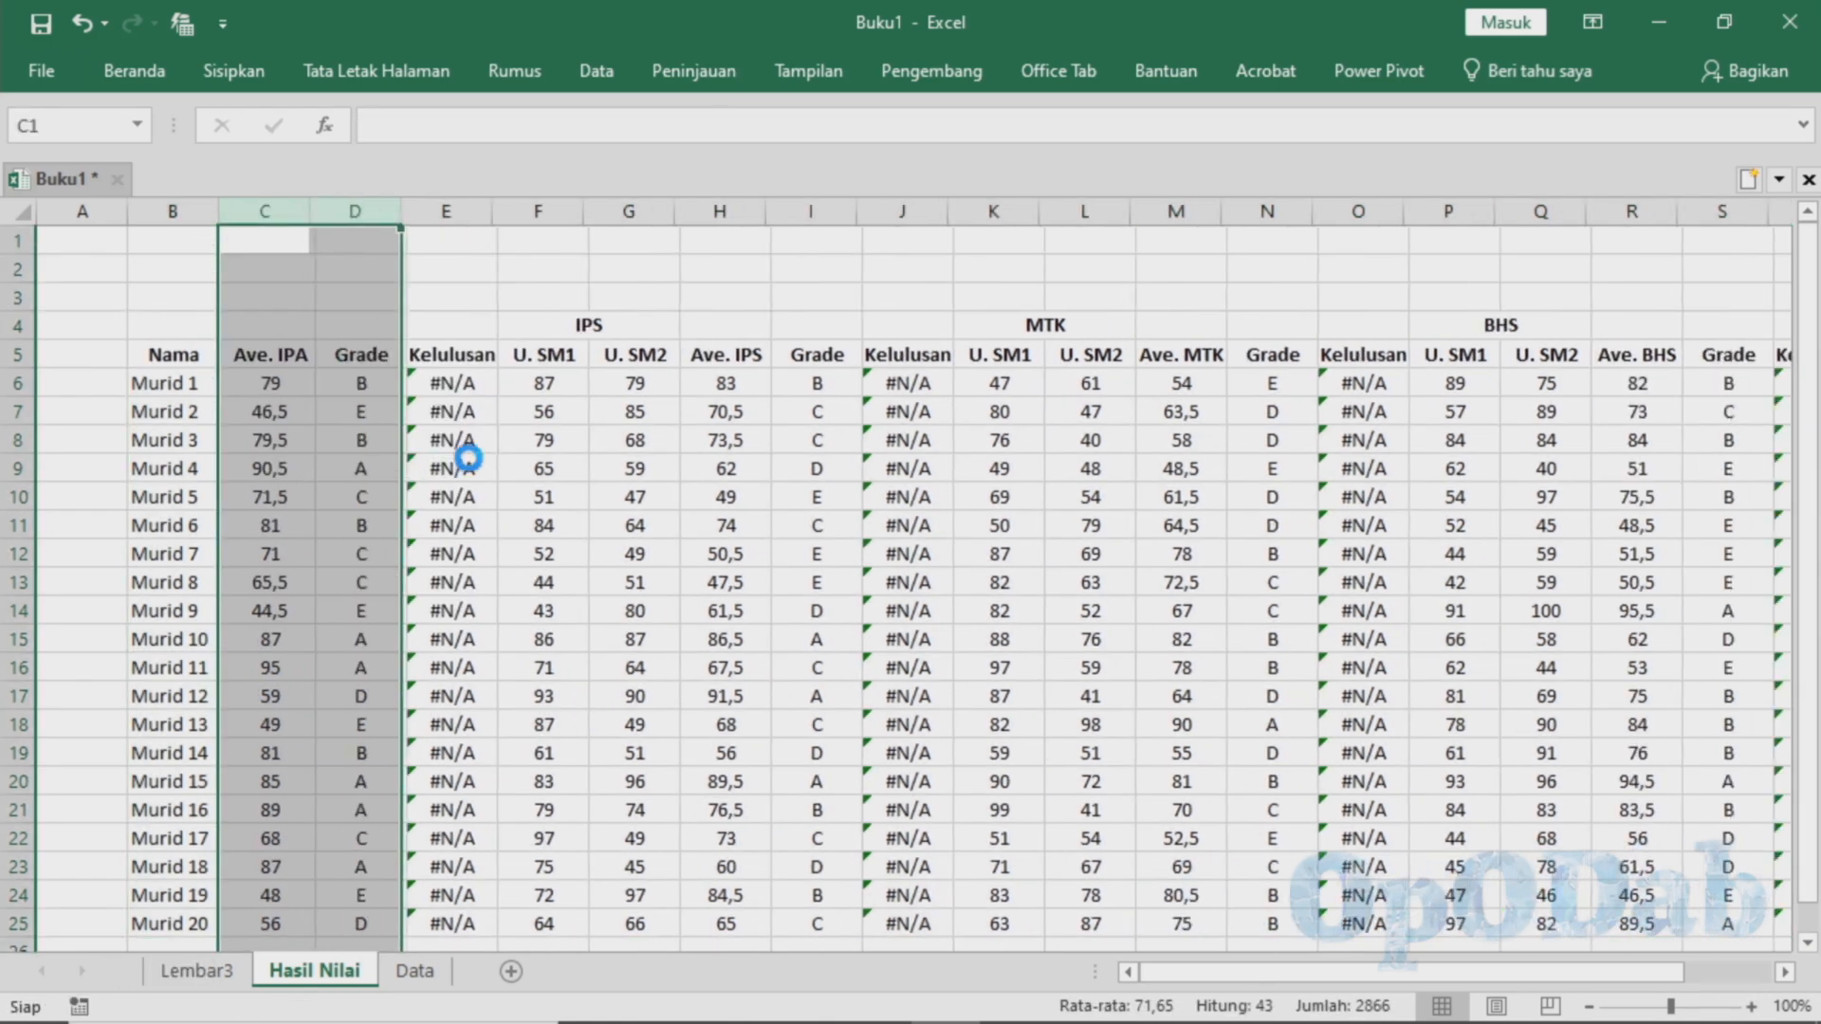
pyautogui.moveTo(559, 211); pyautogui.dragTo(629, 203)
pyautogui.hotkey('ctrl', '-')
pyautogui.moveTo(811, 210); pyautogui.dragTo(972, 241)
pyautogui.rightClick(901, 208)
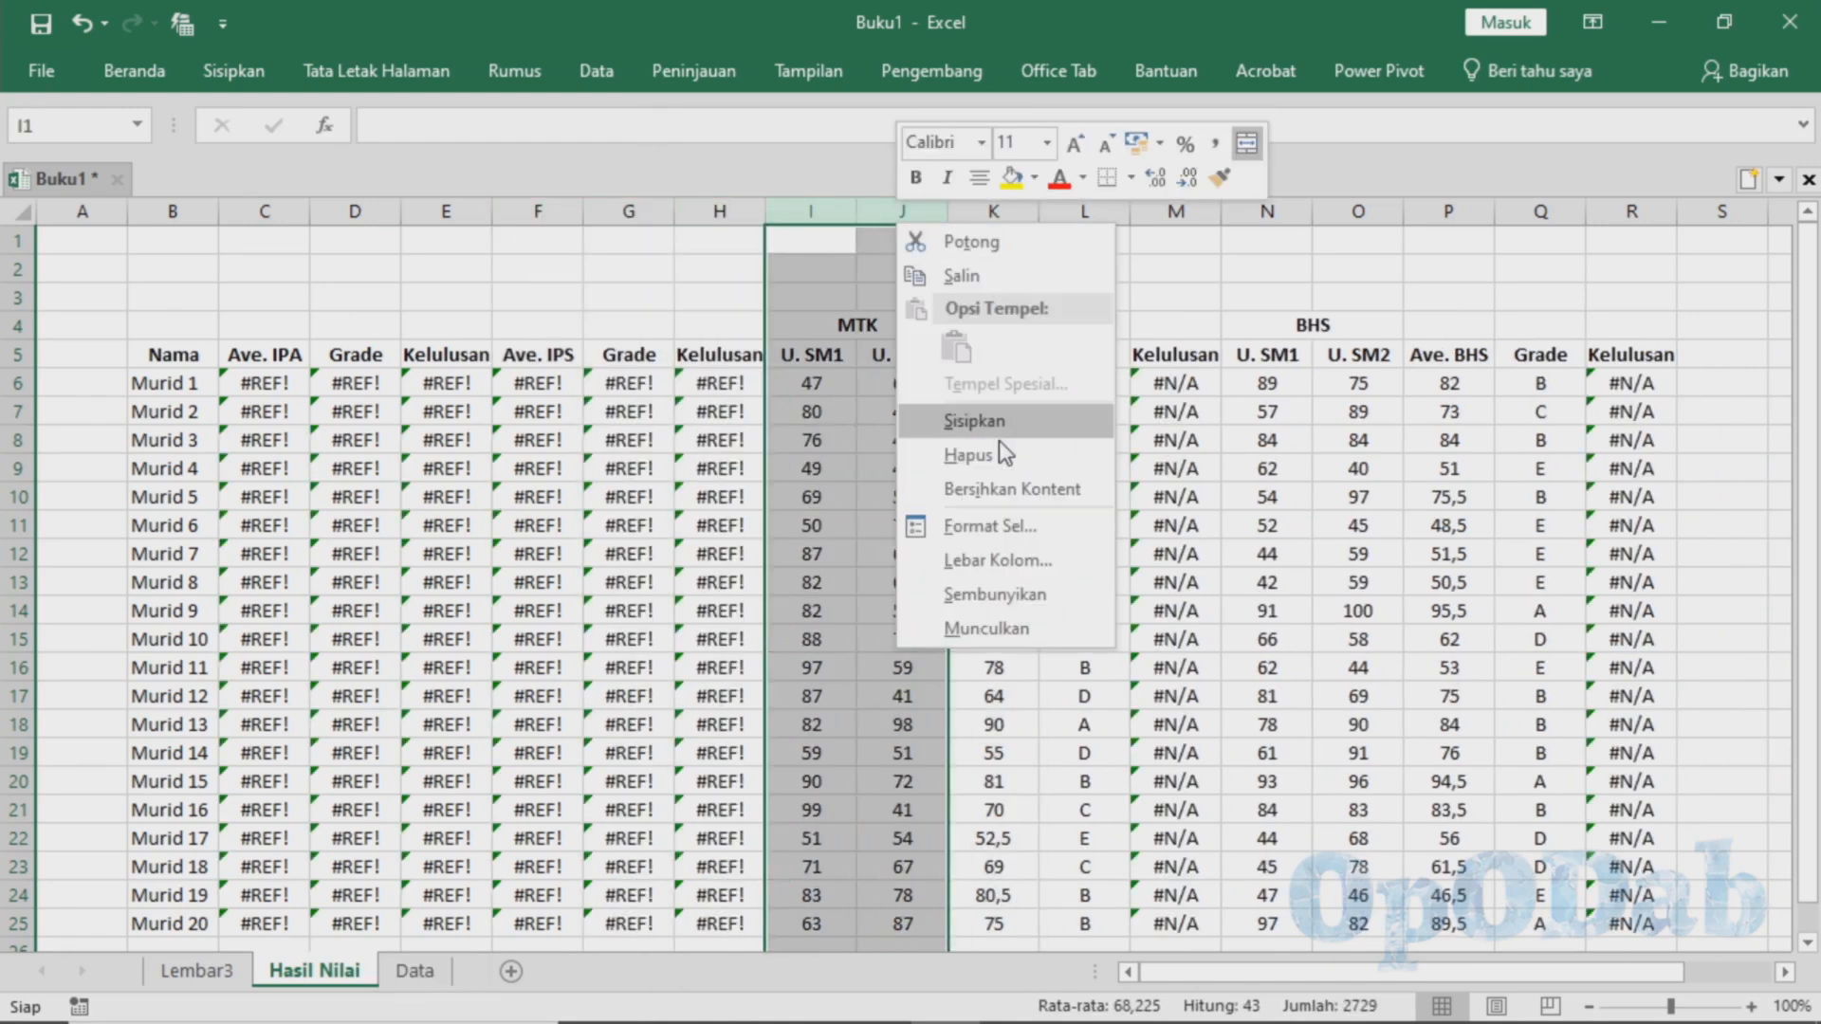
pyautogui.click(998, 440)
pyautogui.moveTo(1084, 210); pyautogui.dragTo(1181, 197)
pyautogui.rightClick(1182, 199)
pyautogui.click(1272, 442)
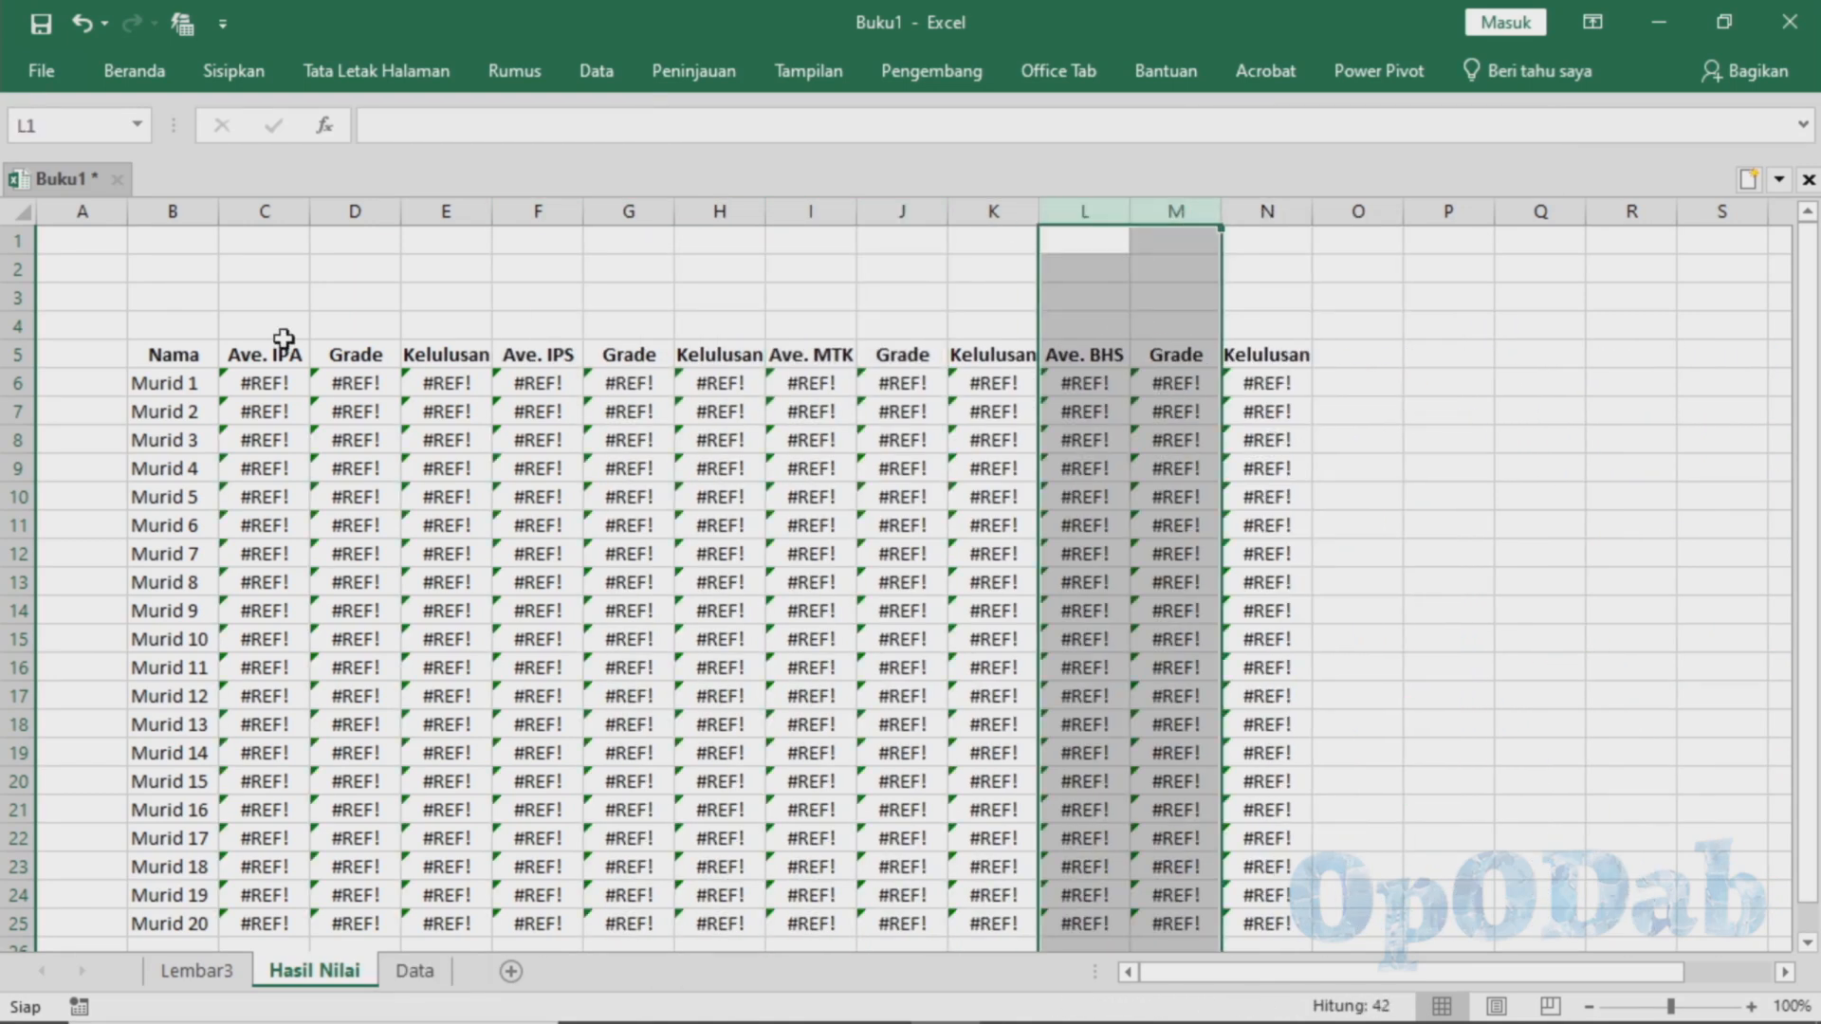
# Enter the header "Nilai" in C4 above the Ave. IPA column
pyautogui.moveTo(284, 334); pyautogui.dragTo(334, 335)
pyautogui.write('Ra')
pyautogui.press('BackSpace')
pyautogui.press('BackSpace')
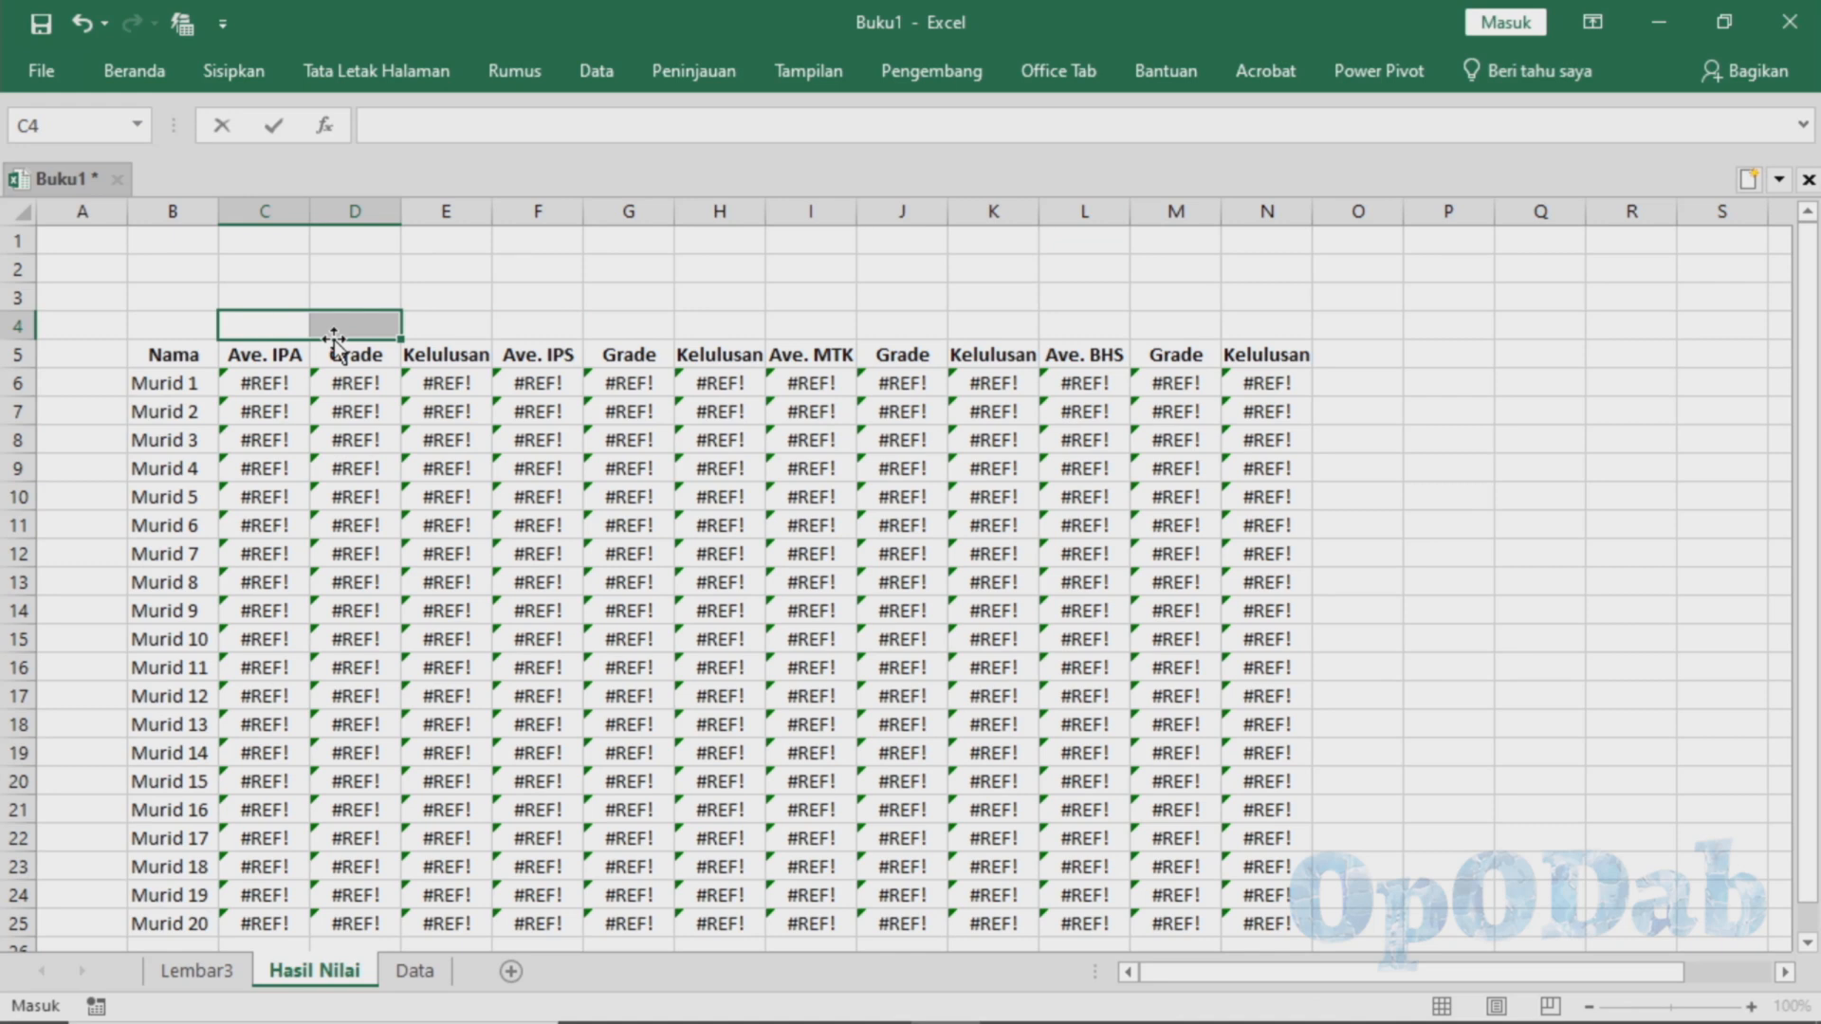
pyautogui.write('Nilai')
pyautogui.press('Return')
pyautogui.press('Up')
pyautogui.press('Up')
pyautogui.click(134, 73)
pyautogui.moveTo(292, 323); pyautogui.dragTo(1266, 332)
pyautogui.click(768, 146)
pyautogui.click(288, 361)
pyautogui.hotkey('ctrl', 'z')
# Merge and center the Nilai header across C4:E4 and fill it across to N4 for the other subjects
pyautogui.moveTo(310, 325); pyautogui.dragTo(360, 328)
pyautogui.click(131, 70)
pyautogui.click(131, 70)
pyautogui.click(671, 165)
pyautogui.moveTo(492, 339); pyautogui.dragTo(1308, 334)
# Replace the broken reference in the C6 AVERAGE formula with Data!C5:D5
pyautogui.click(270, 384)
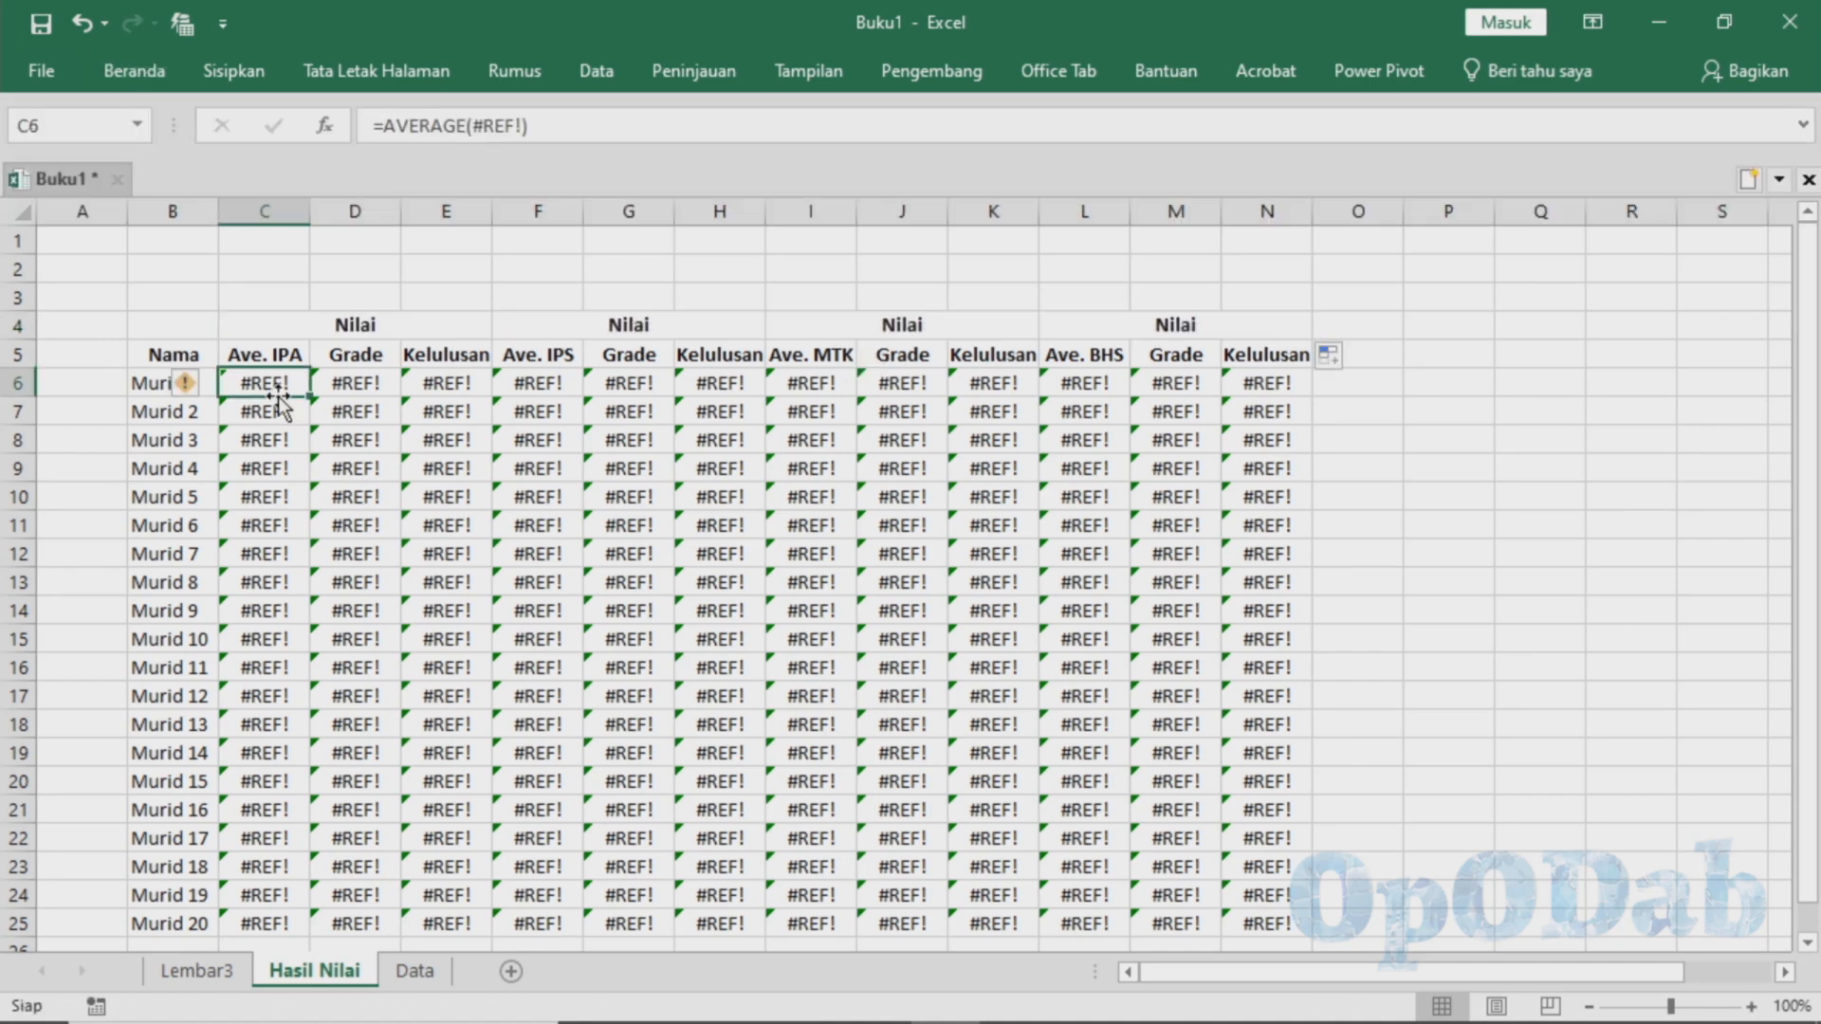
pyautogui.click(496, 135)
pyautogui.click(528, 132)
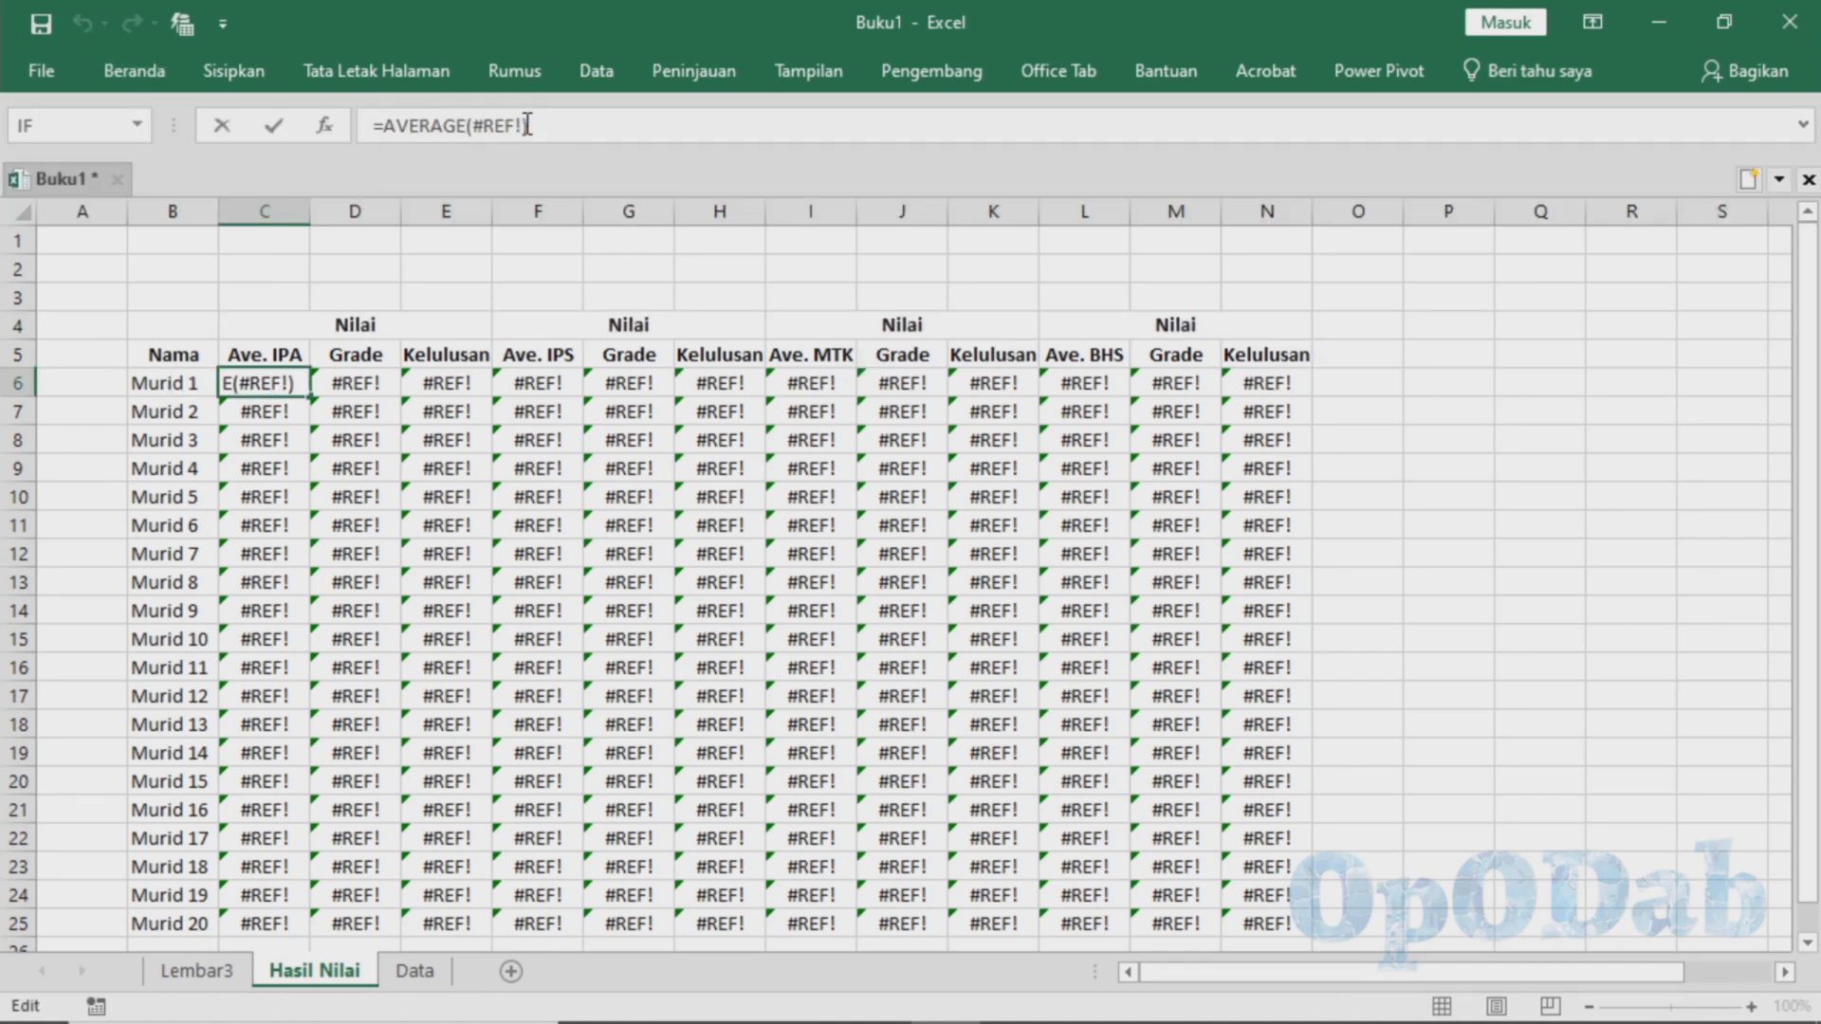
pyautogui.doubleClick(494, 126)
pyautogui.hotkey('shift', 'Left')
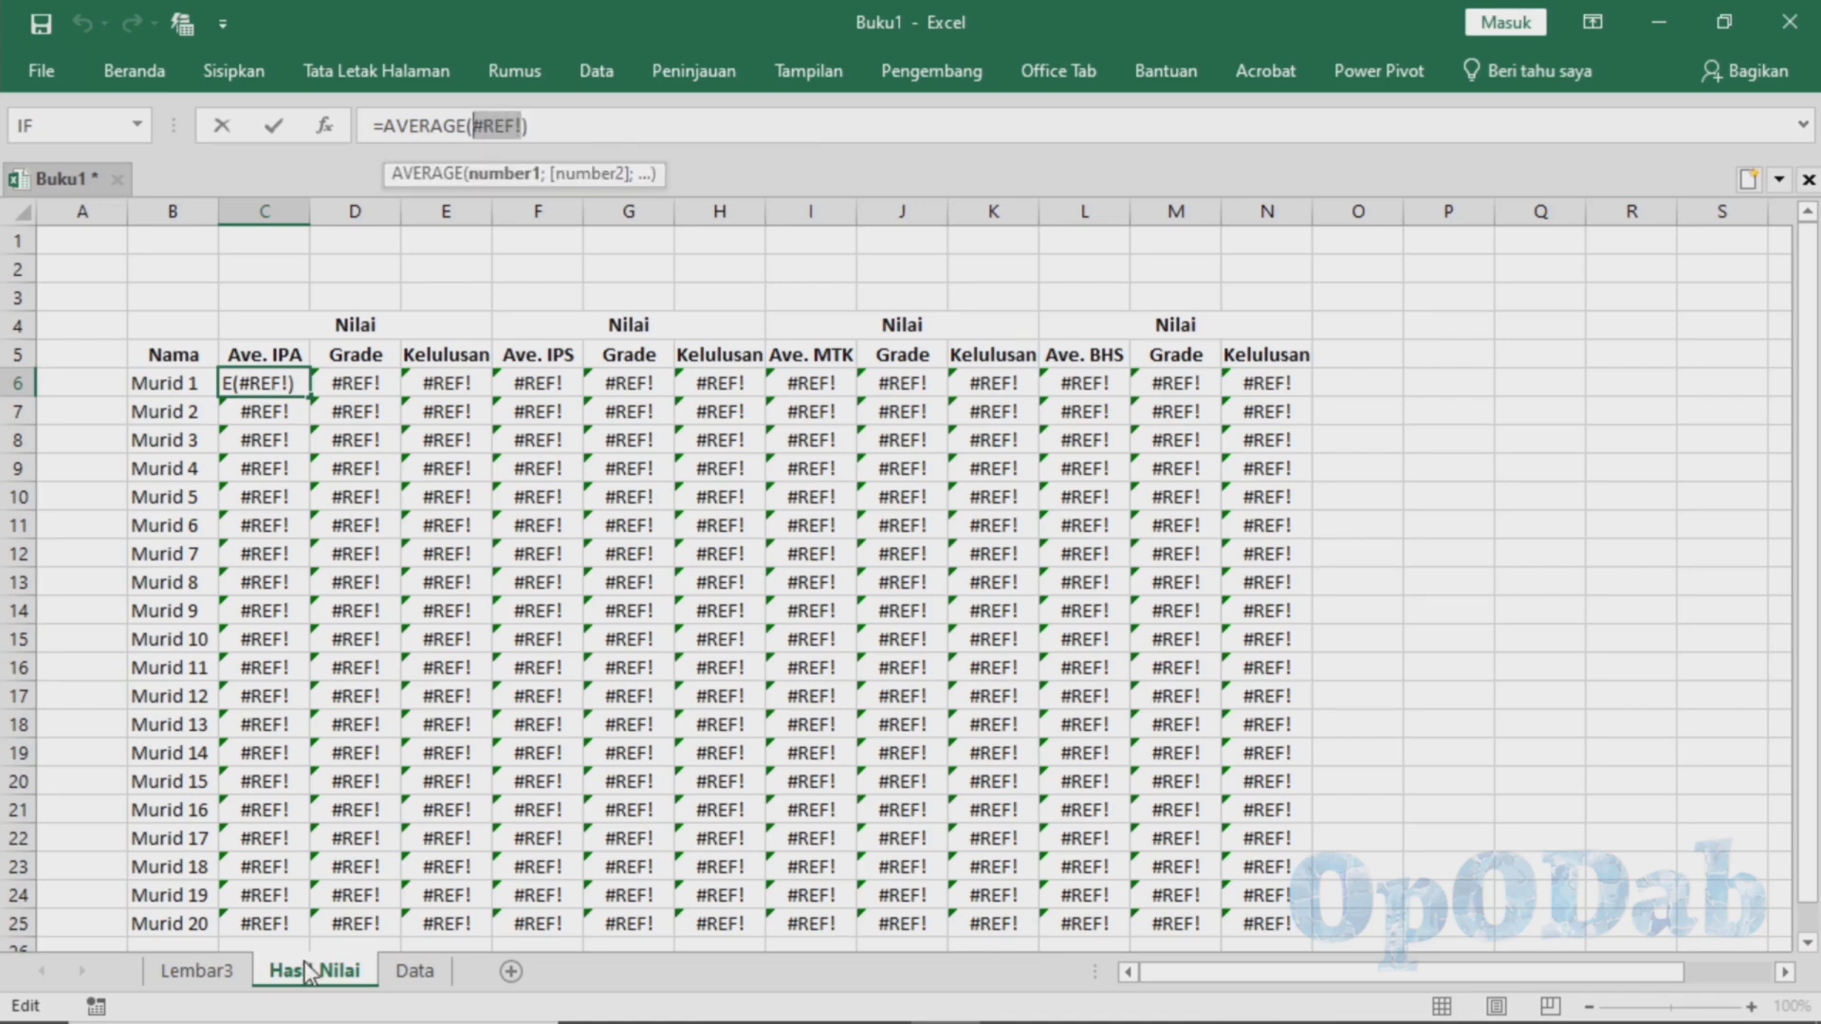
pyautogui.click(415, 973)
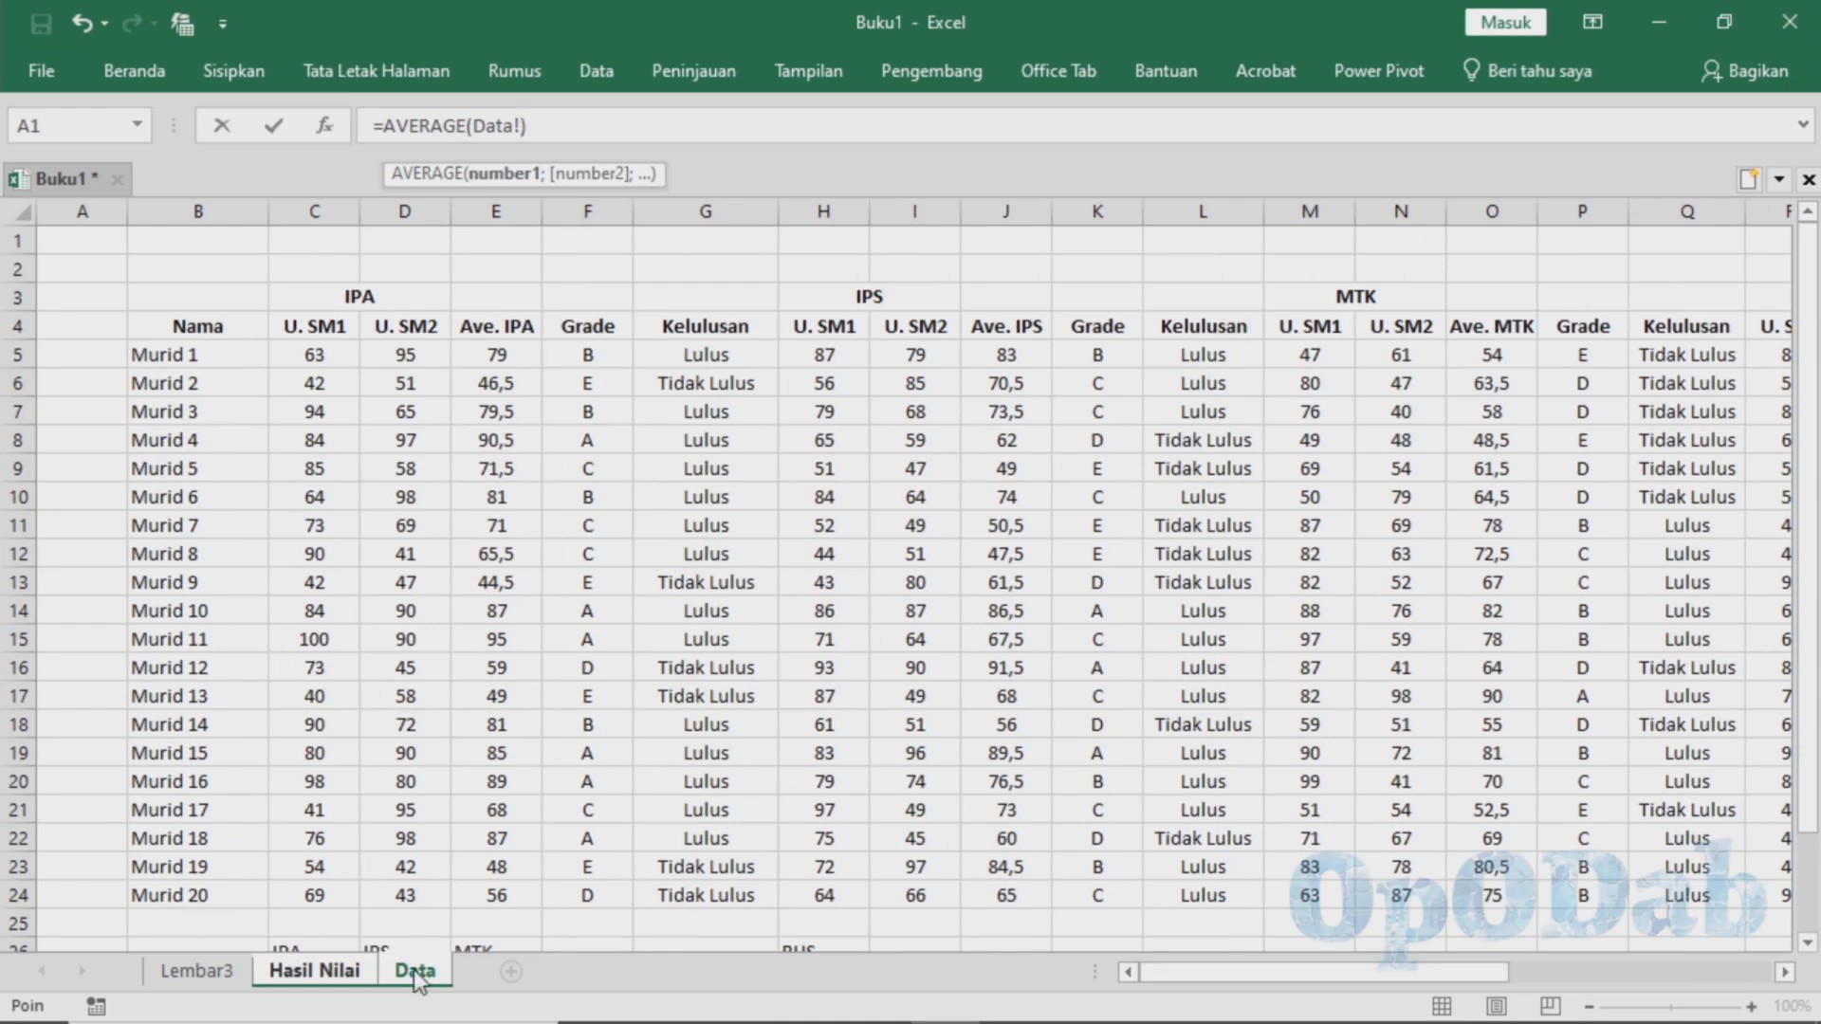
pyautogui.click(332, 967)
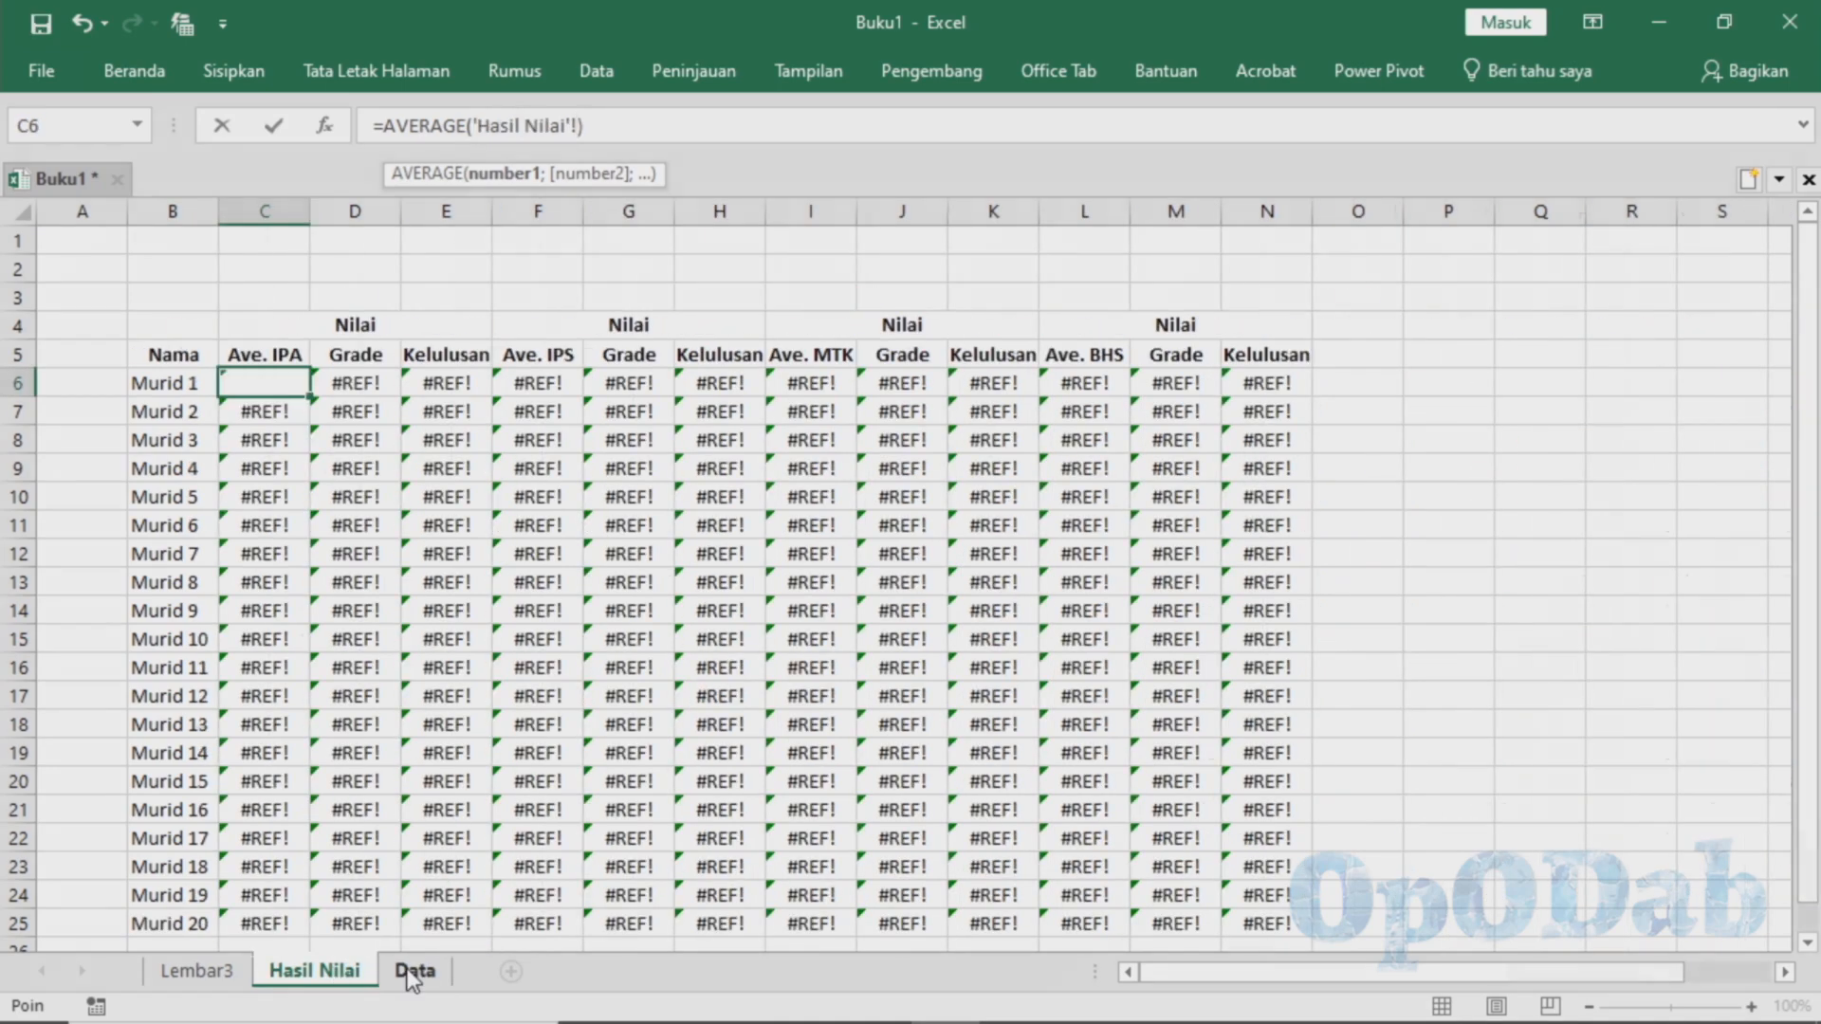
pyautogui.click(413, 972)
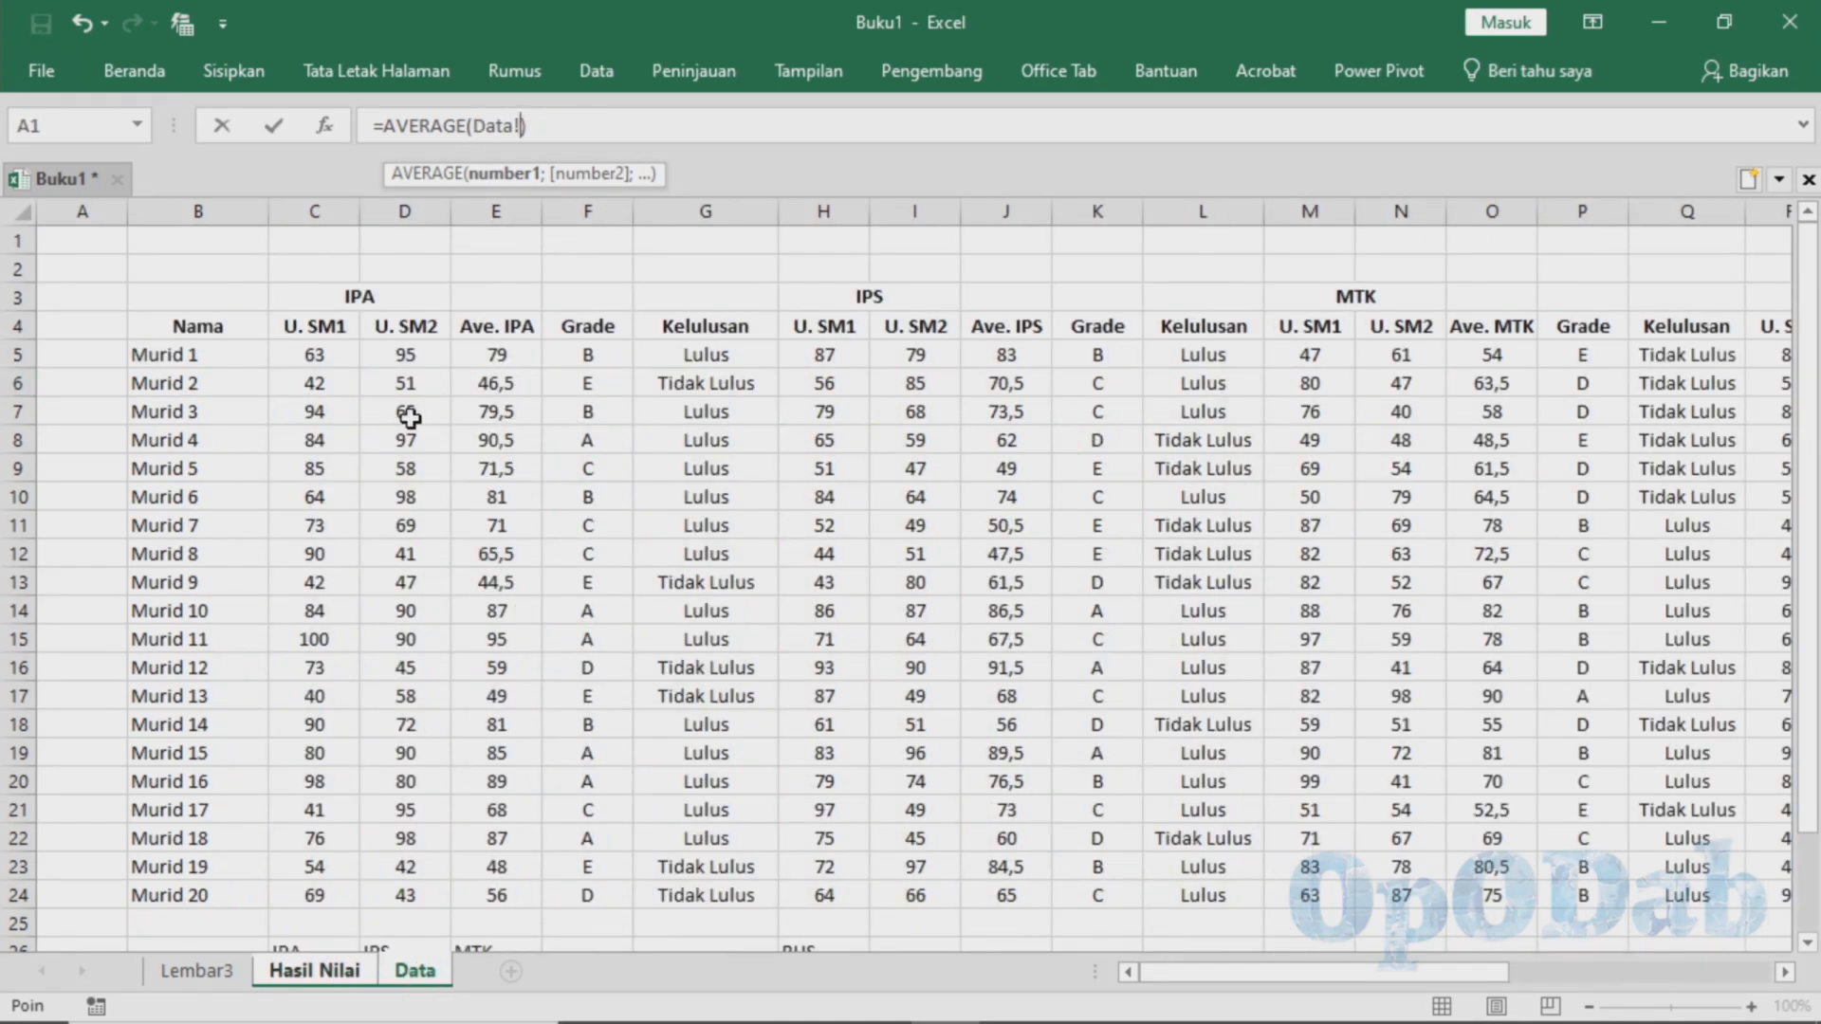
pyautogui.click(313, 356)
pyautogui.write(':D5')
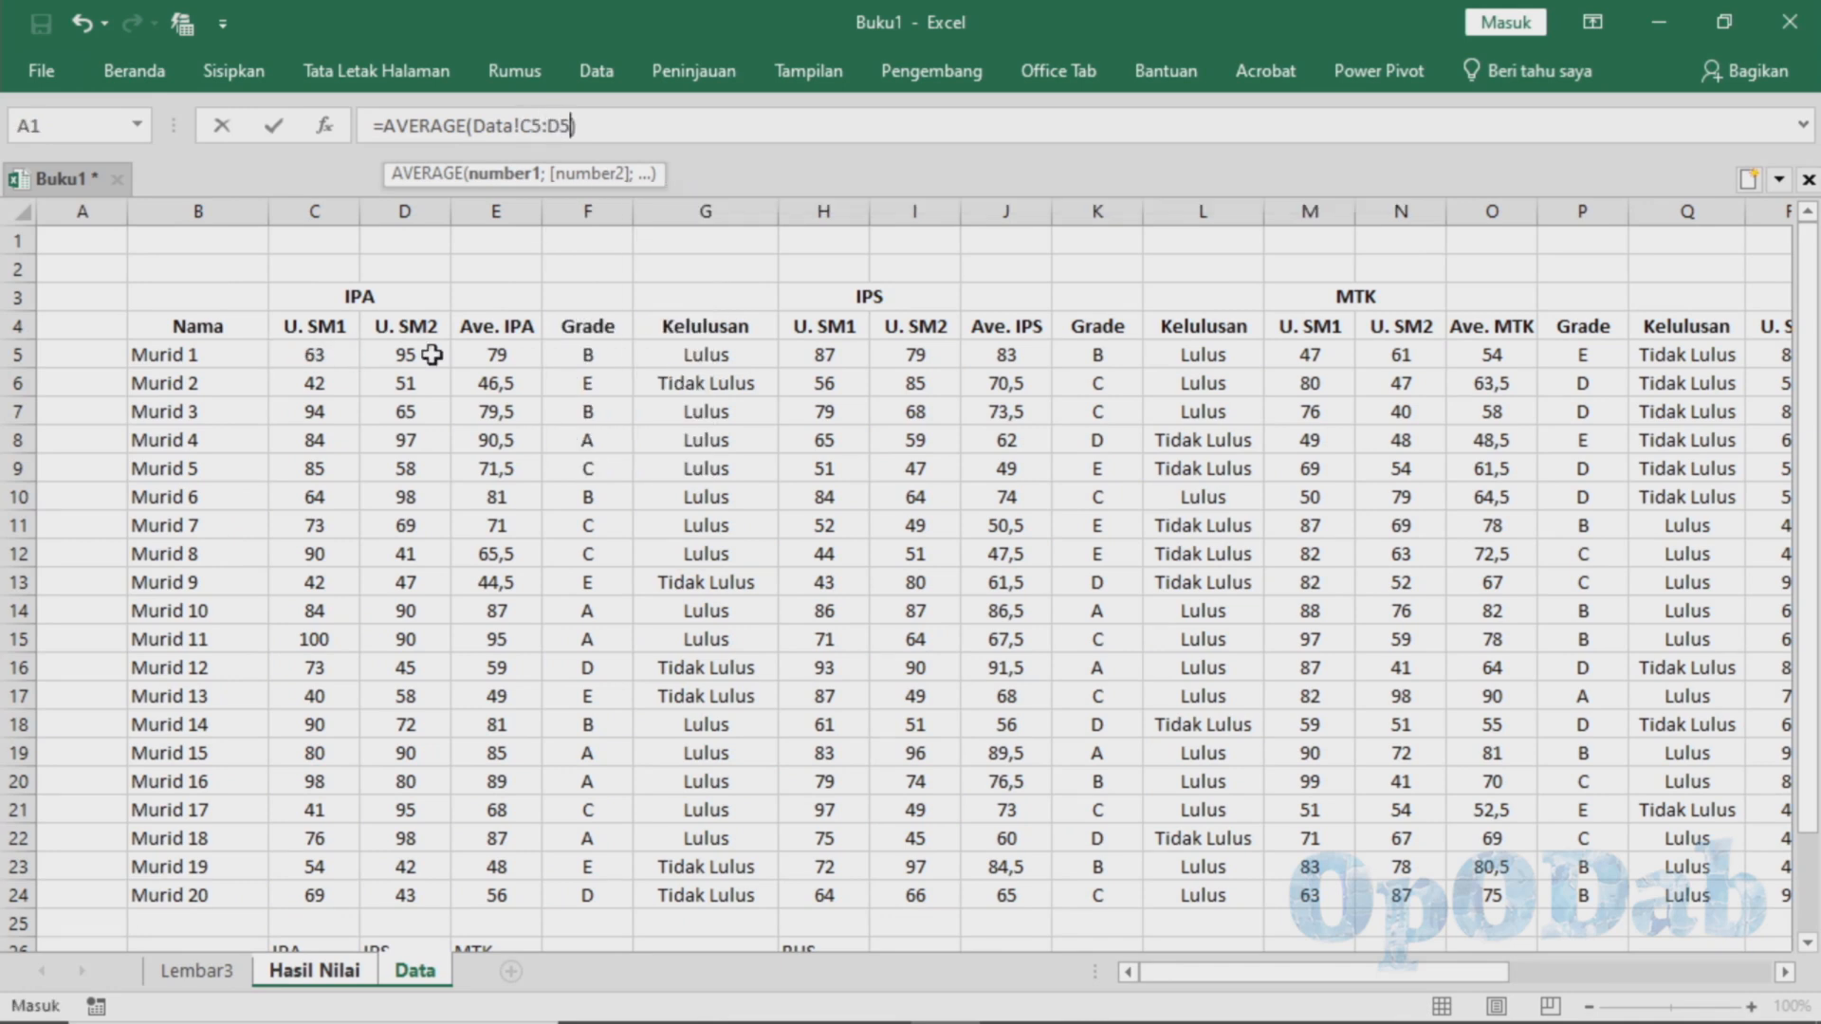
pyautogui.press('Return')
pyautogui.press('Up')
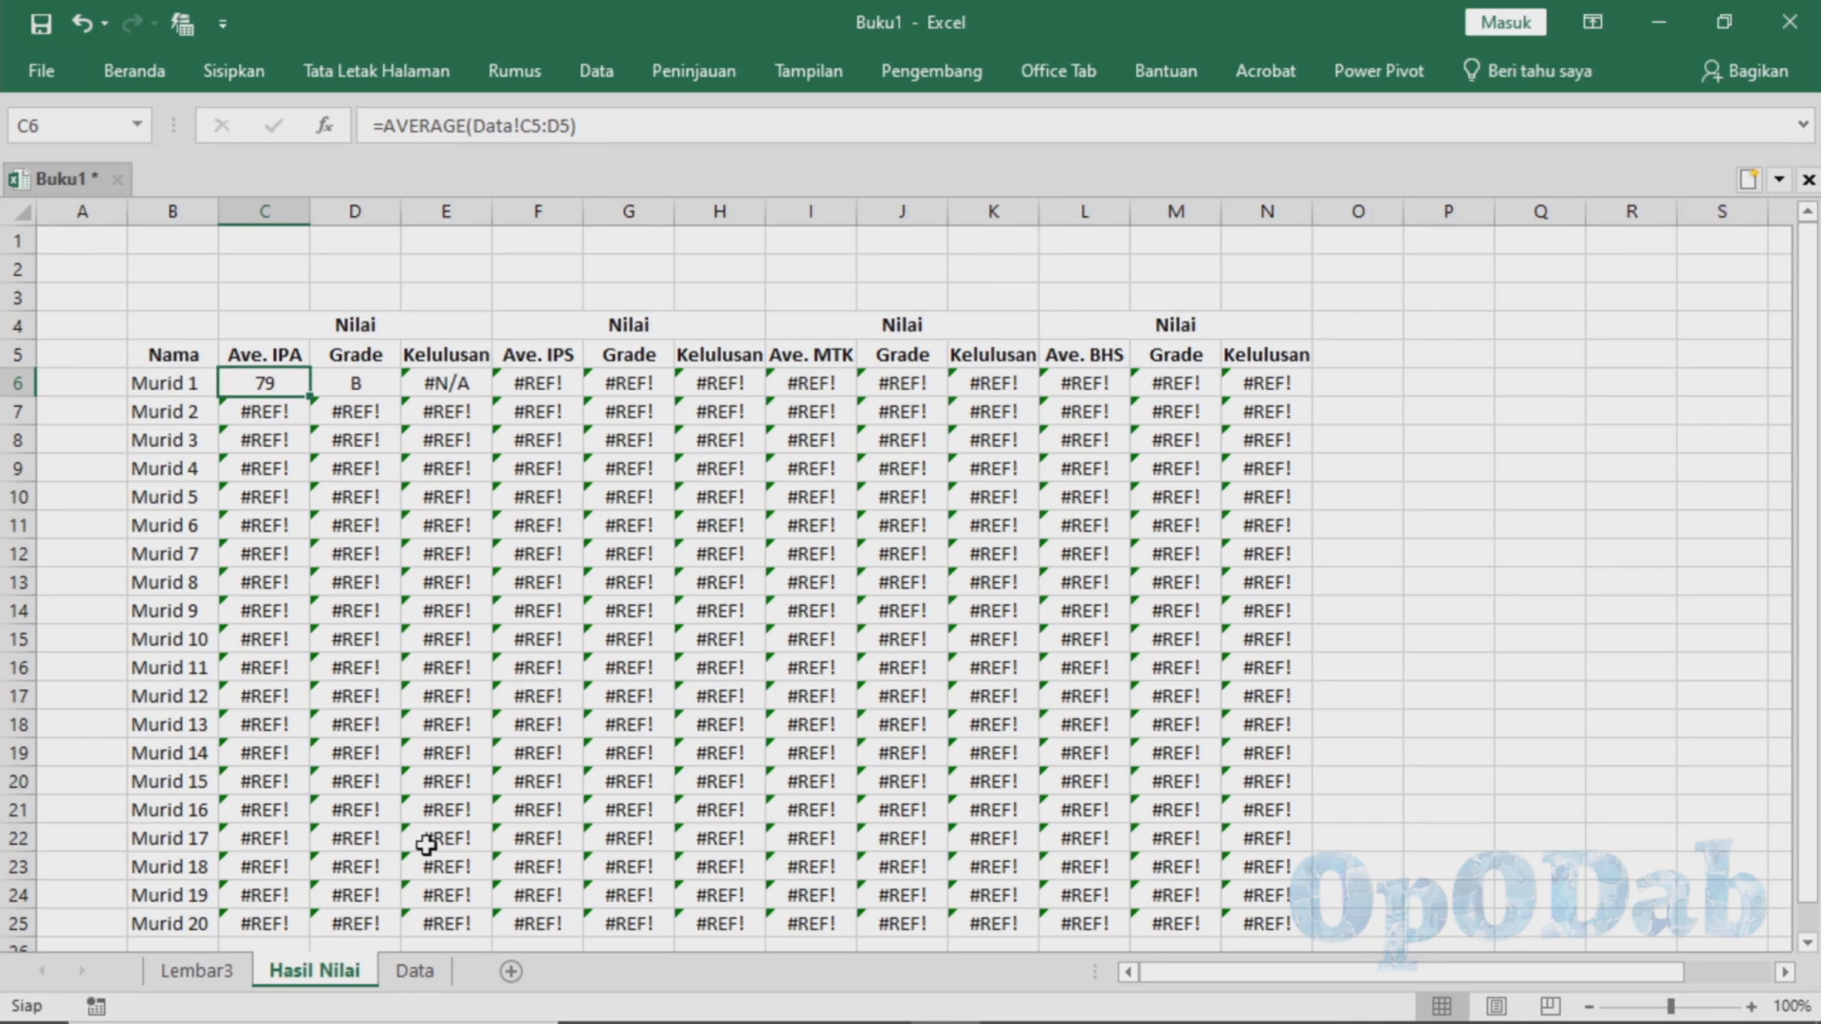
# Replace the formula in C6 with a direct link to the Ave. IPA cell of Murid 1, =Data!E5
pyautogui.write('=')
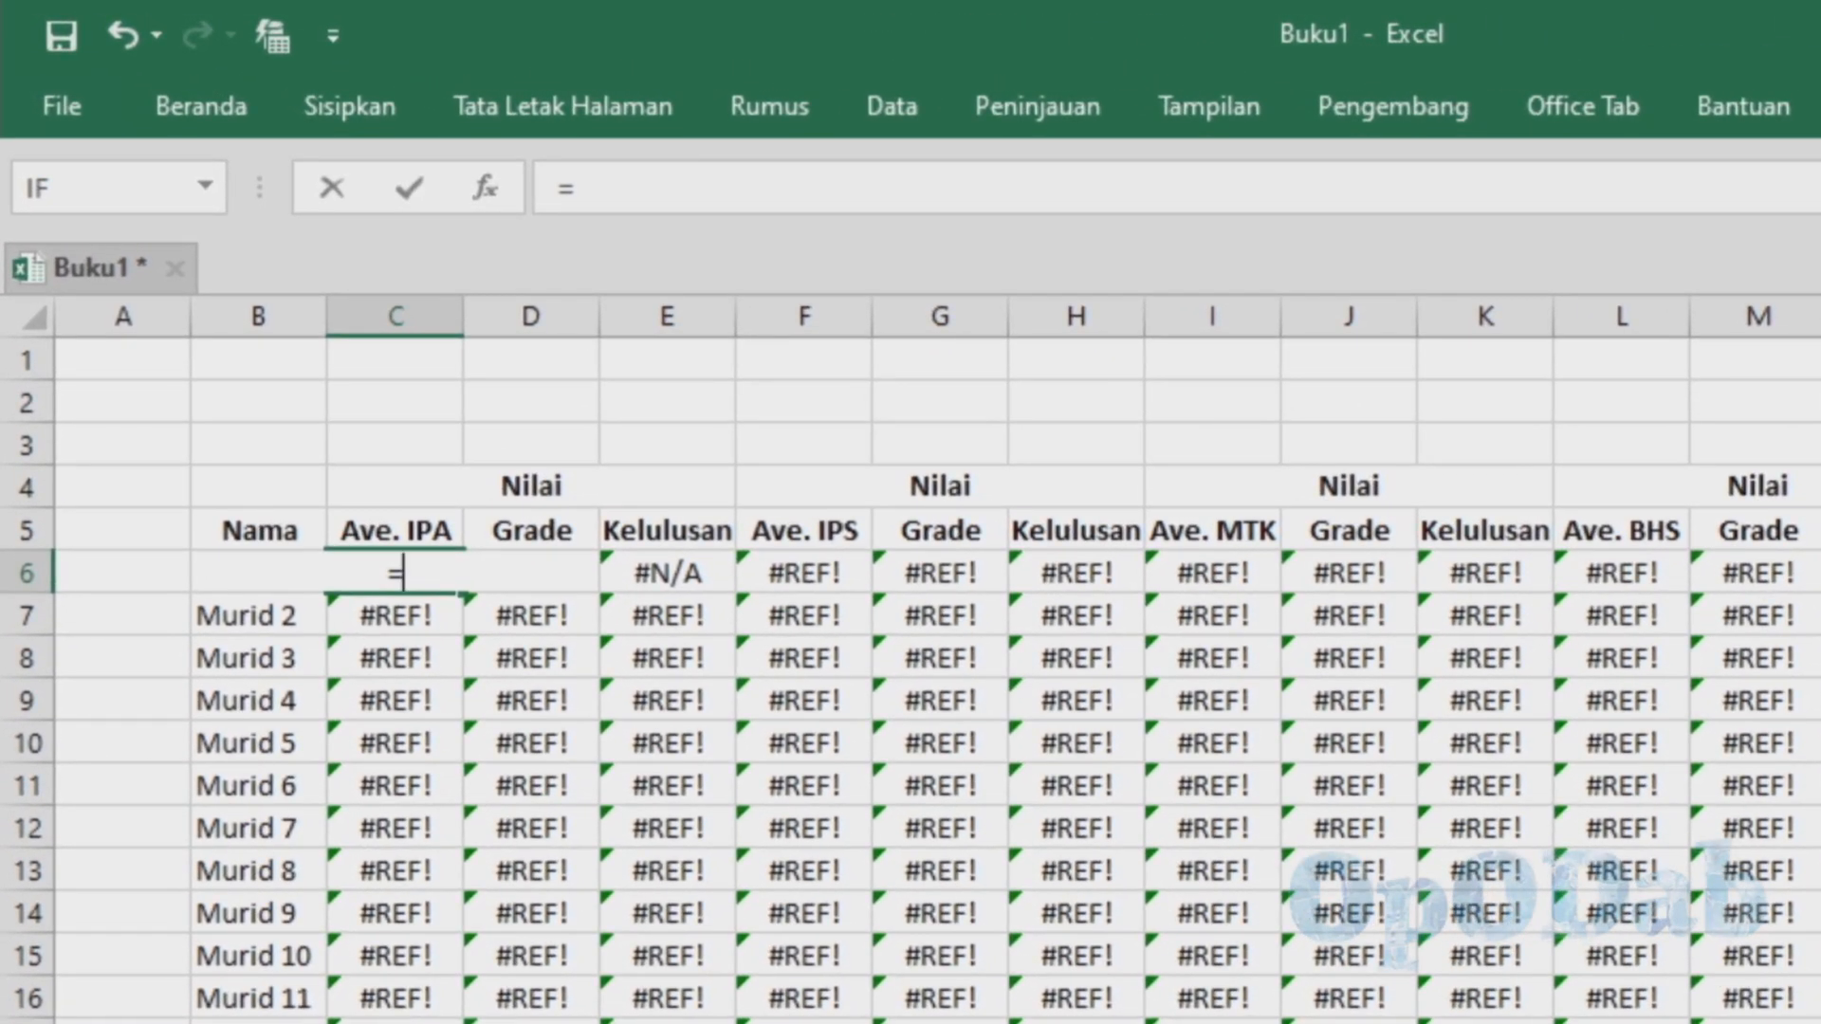
pyautogui.click(256, 1022)
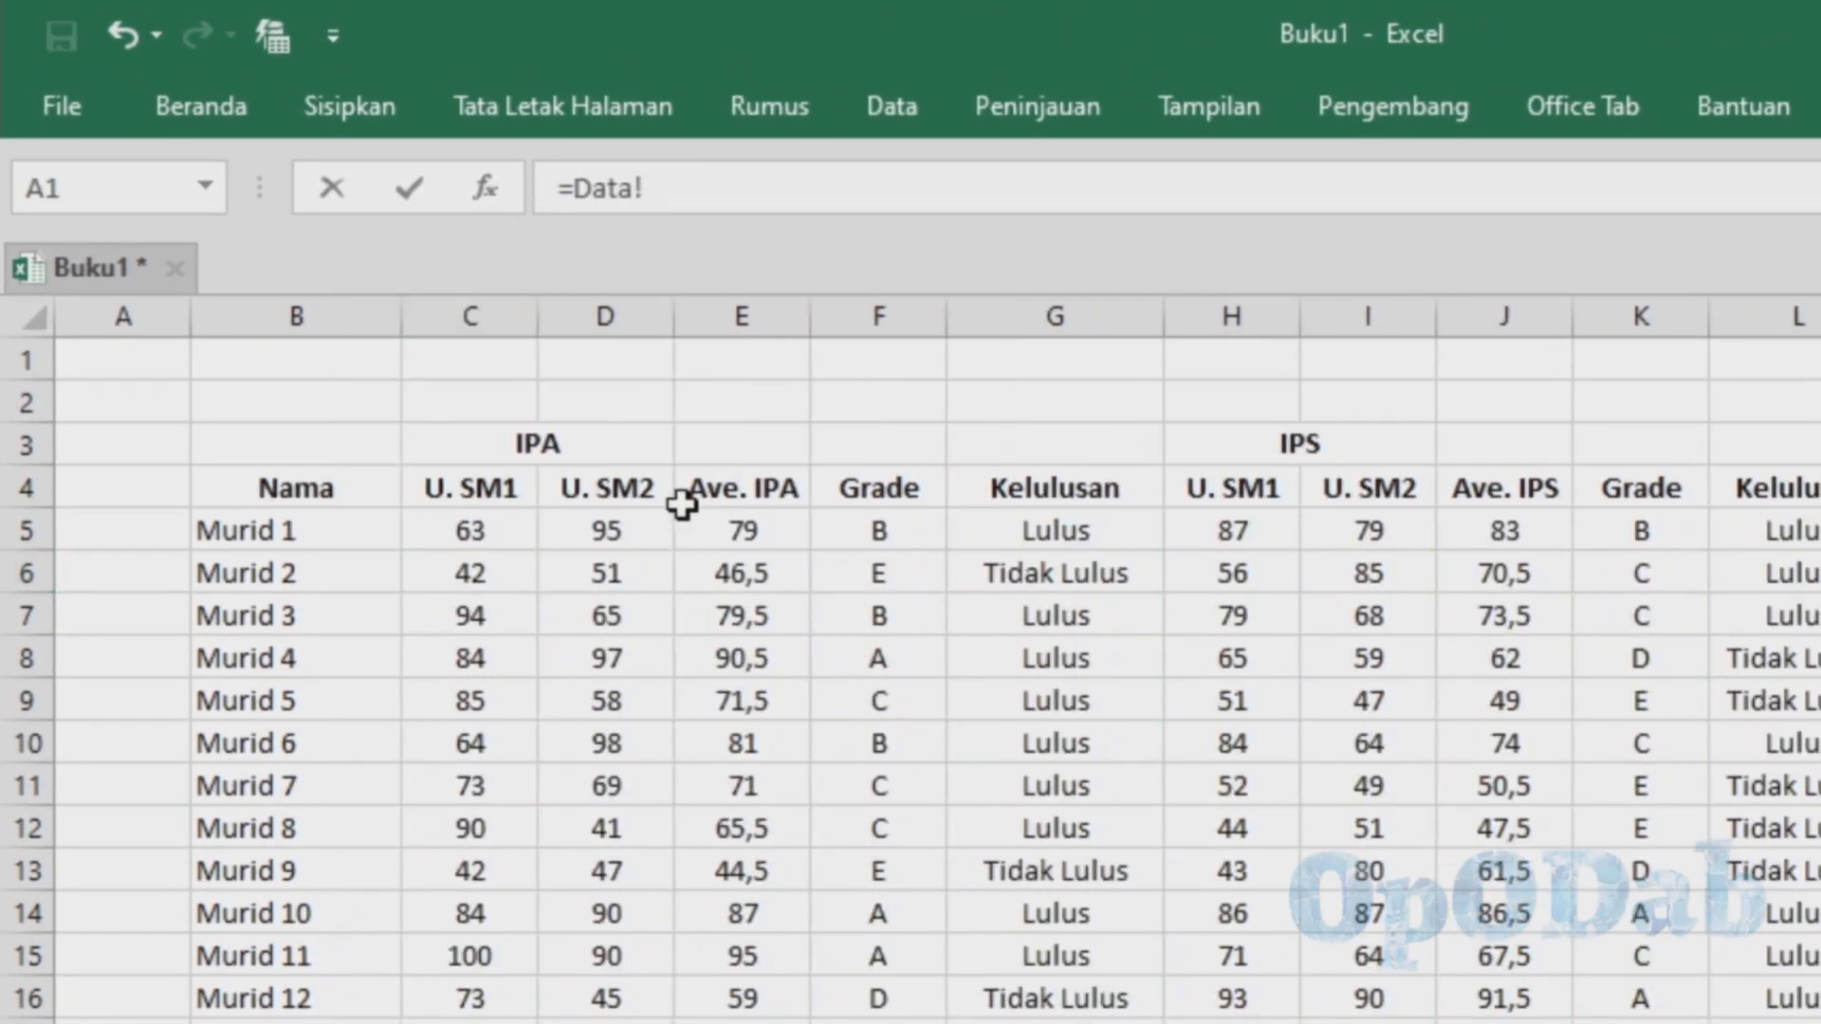
pyautogui.click(749, 530)
pyautogui.press('Return')
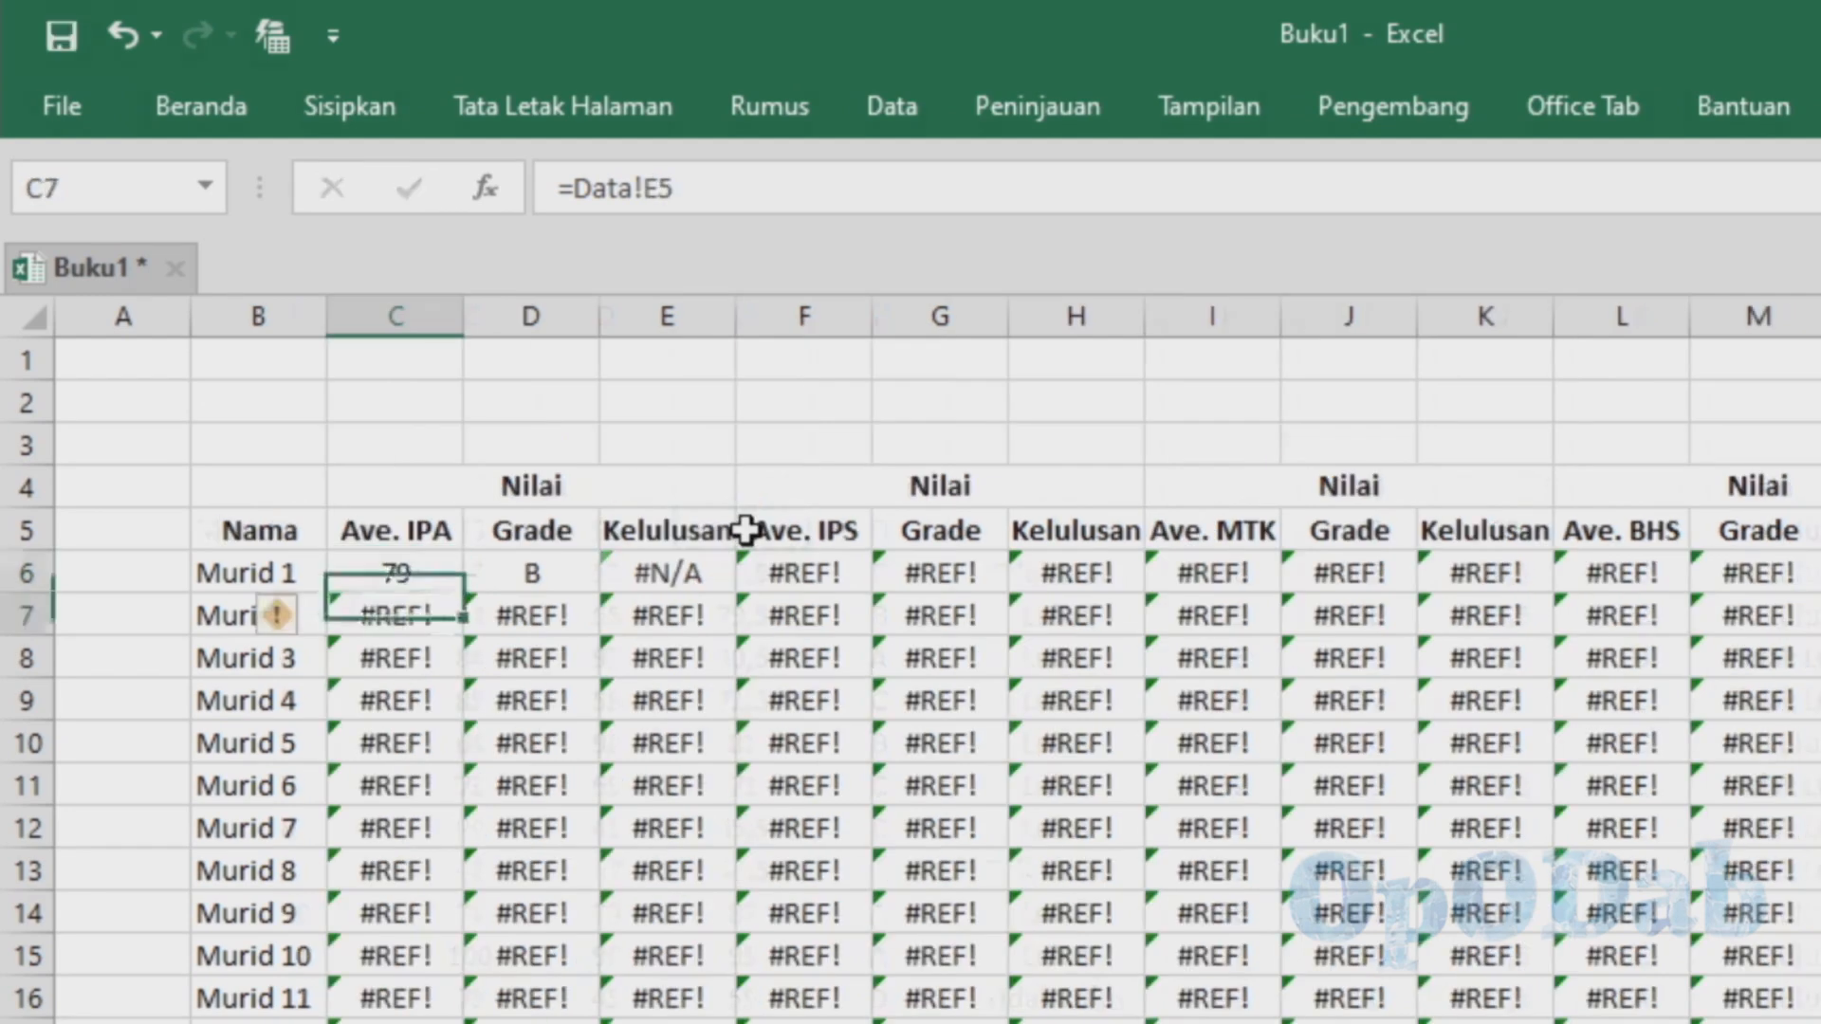
pyautogui.click(427, 574)
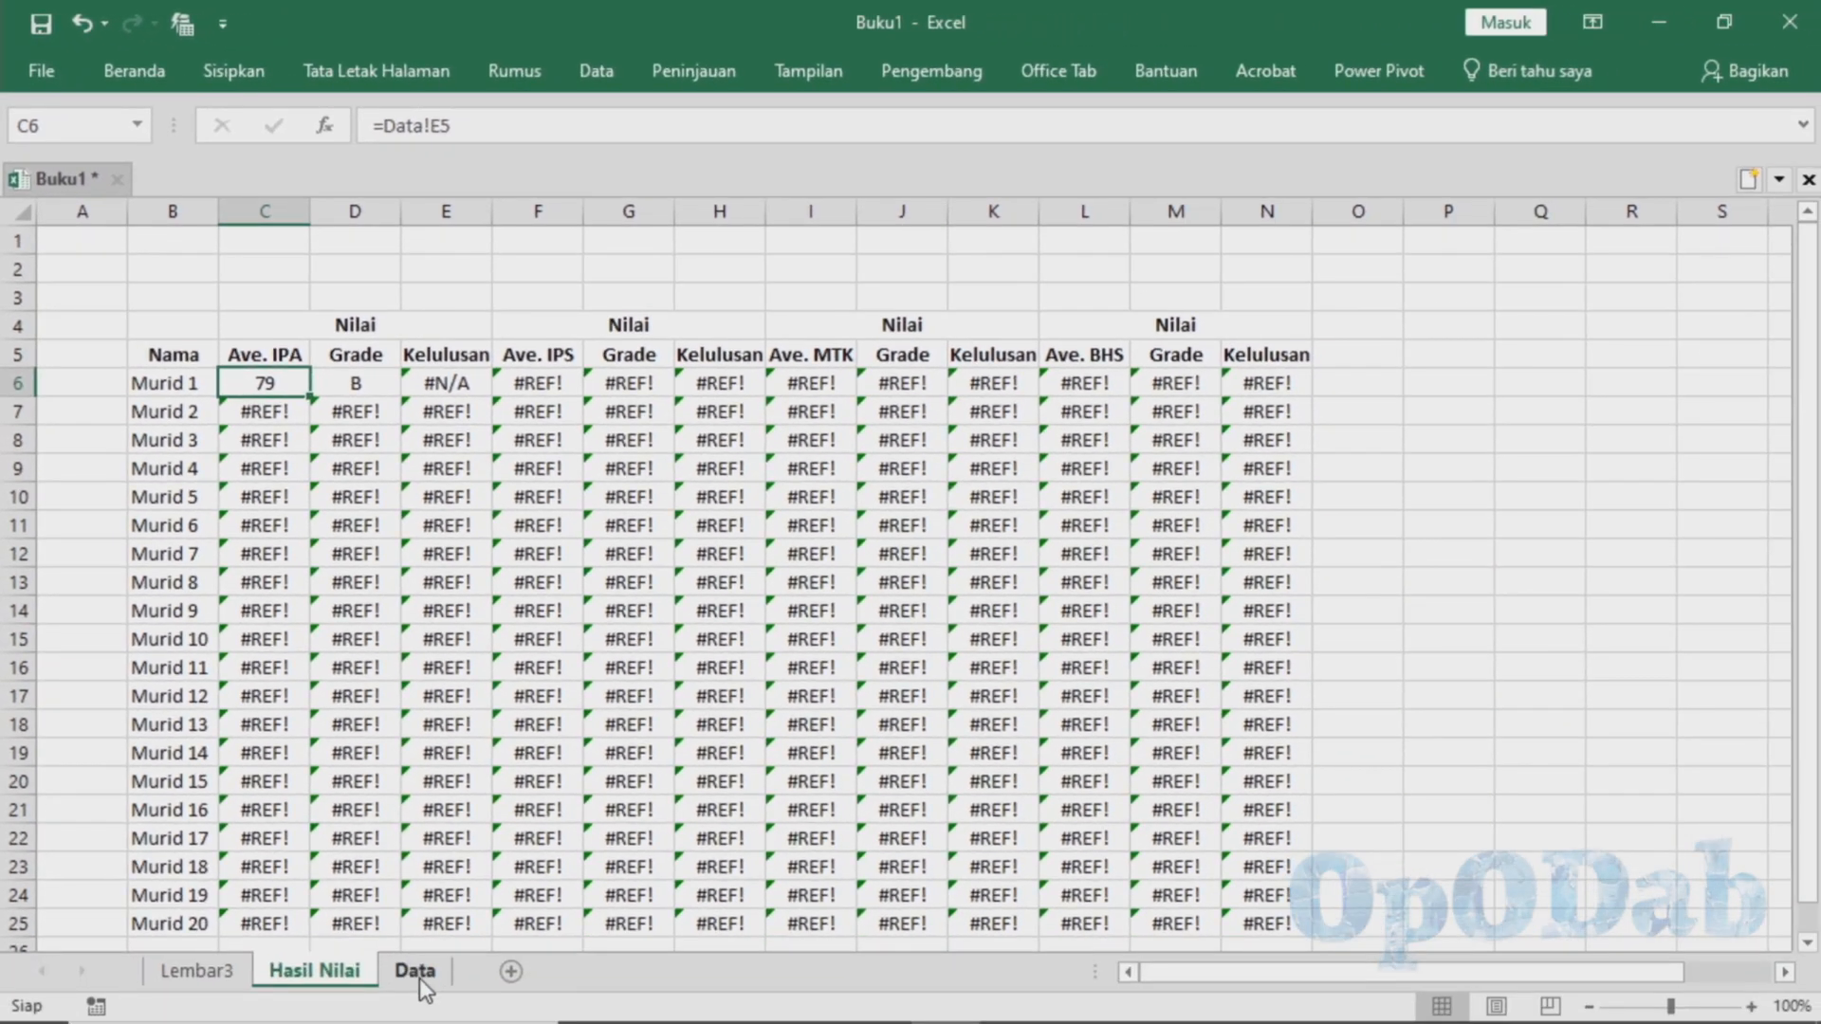
# Check the source formula in E5 of the Data sheet and fill the Hasil Nilai link from C6 down to C25
pyautogui.click(419, 973)
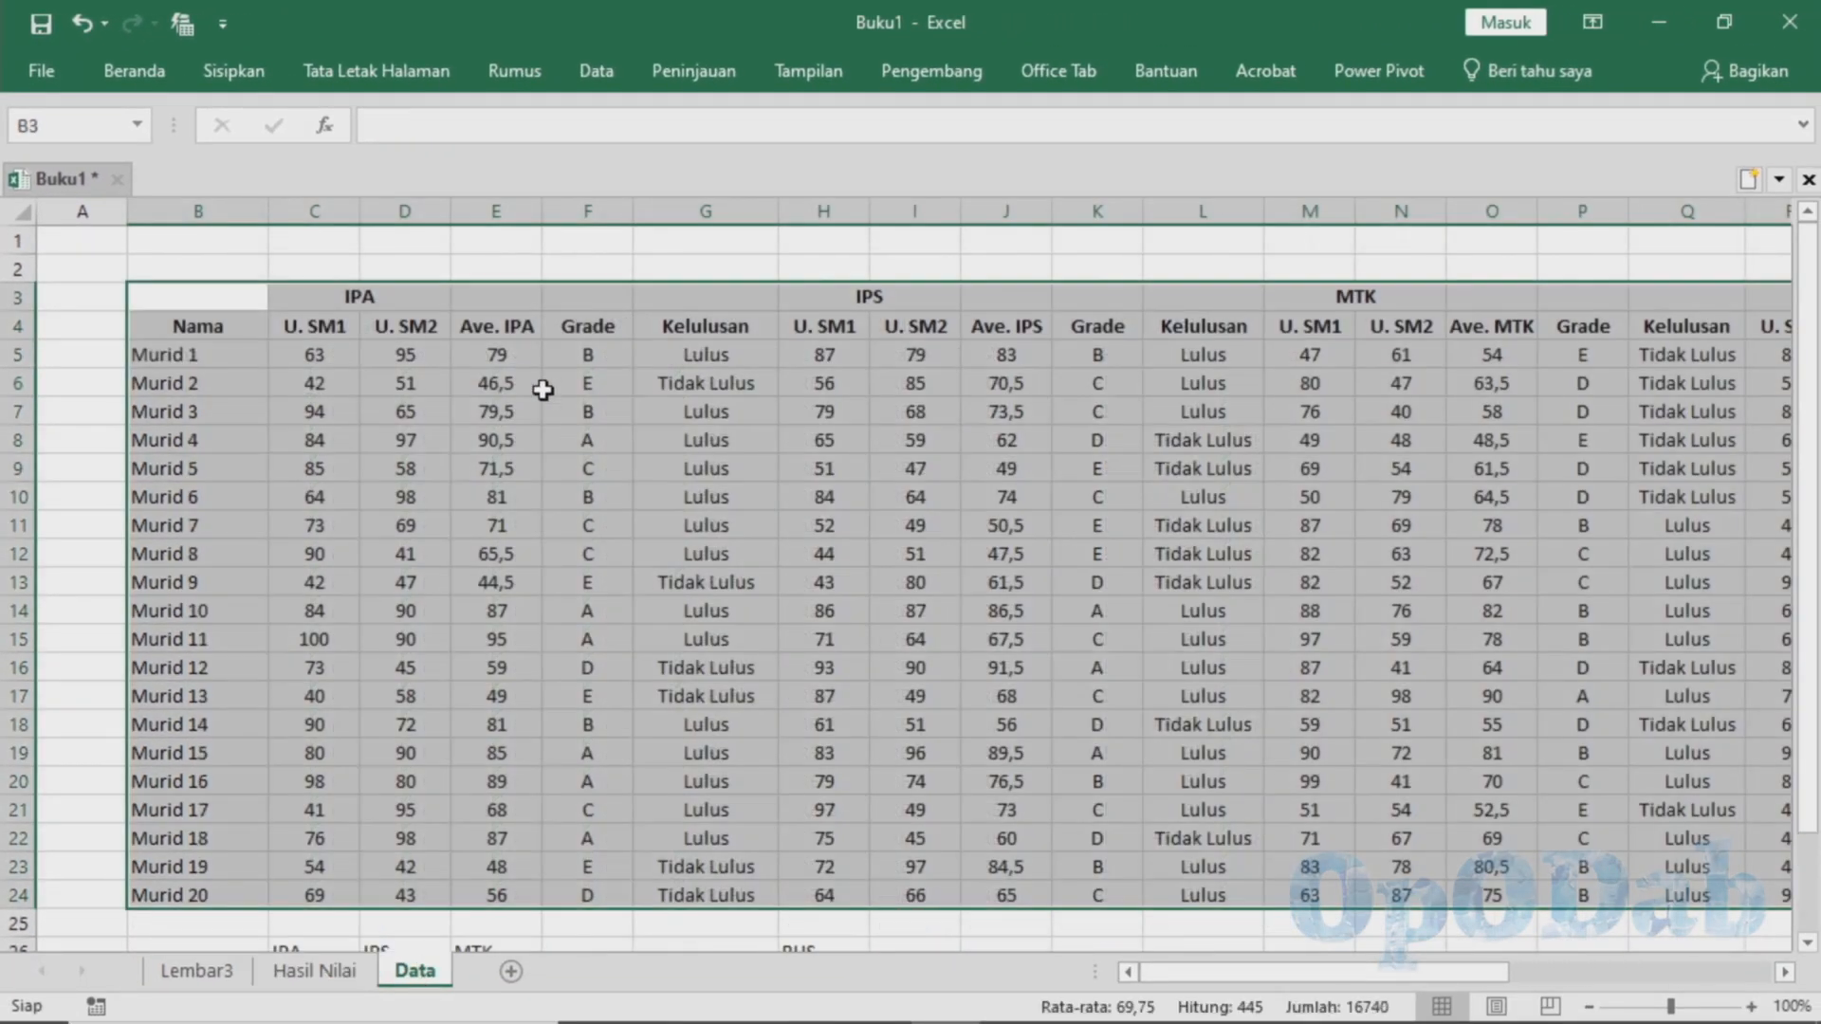
pyautogui.click(294, 977)
pyautogui.click(415, 973)
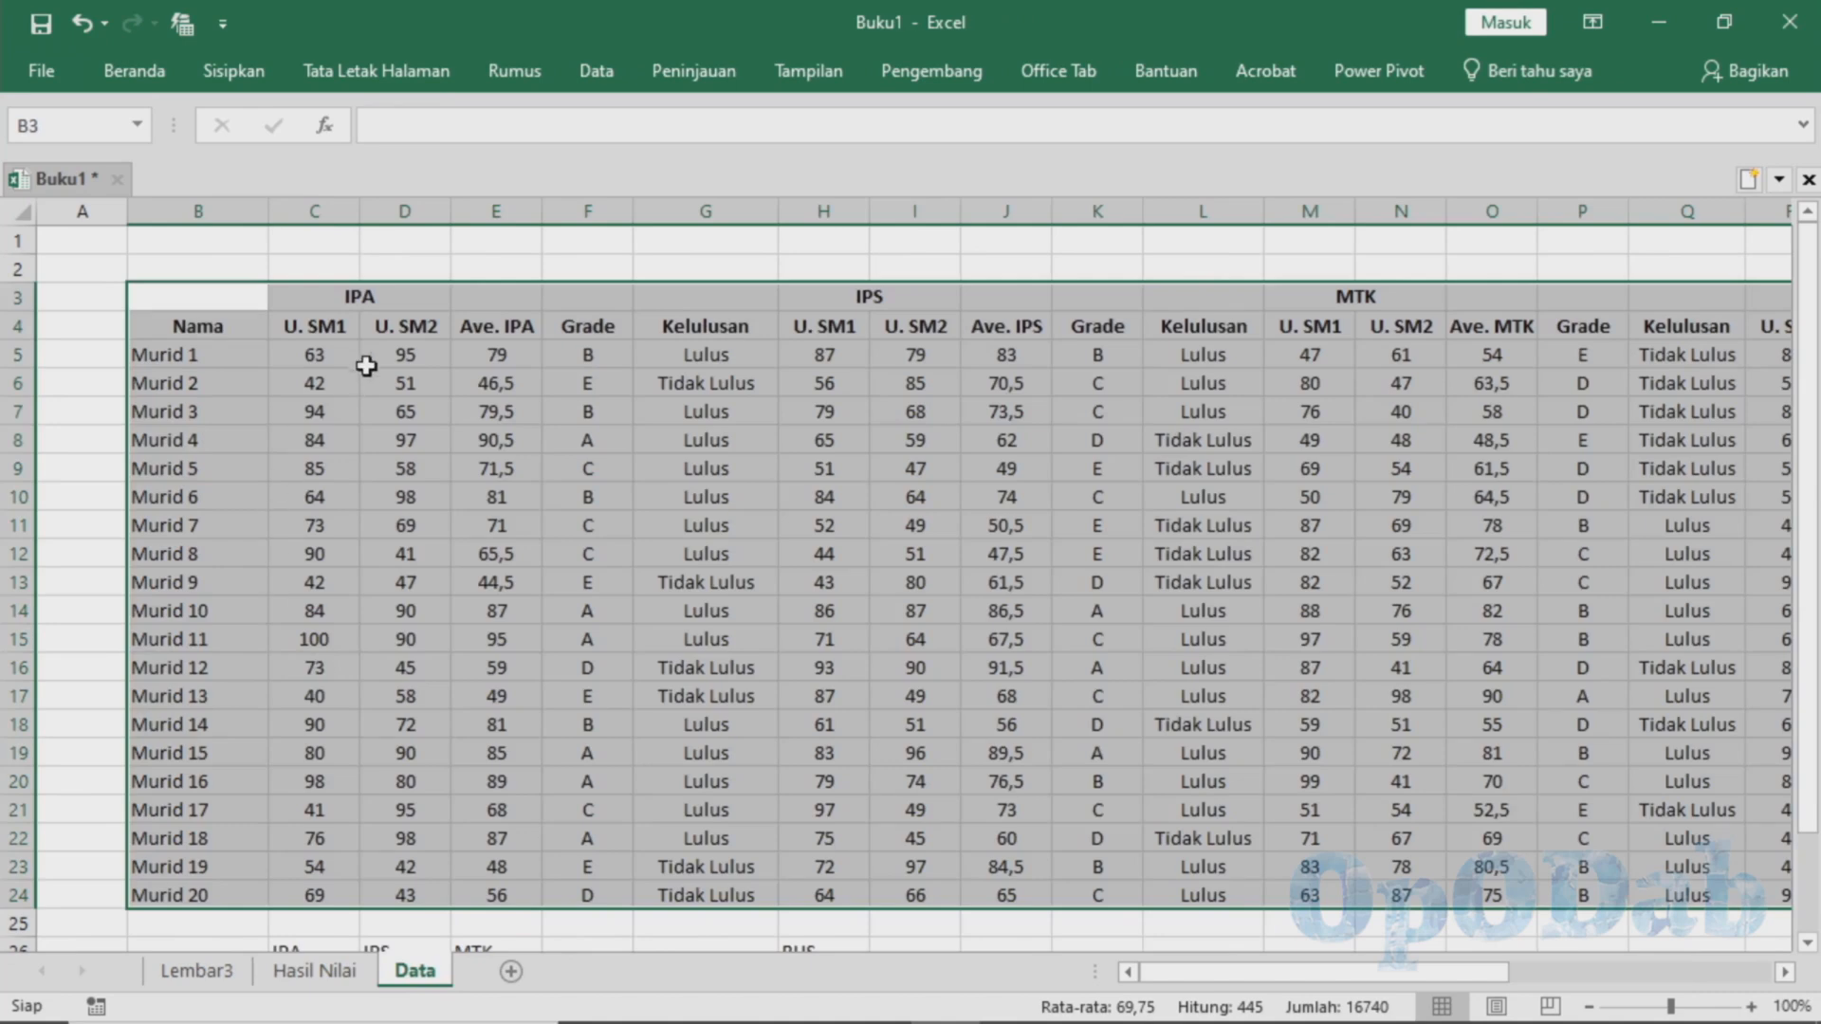
pyautogui.click(501, 362)
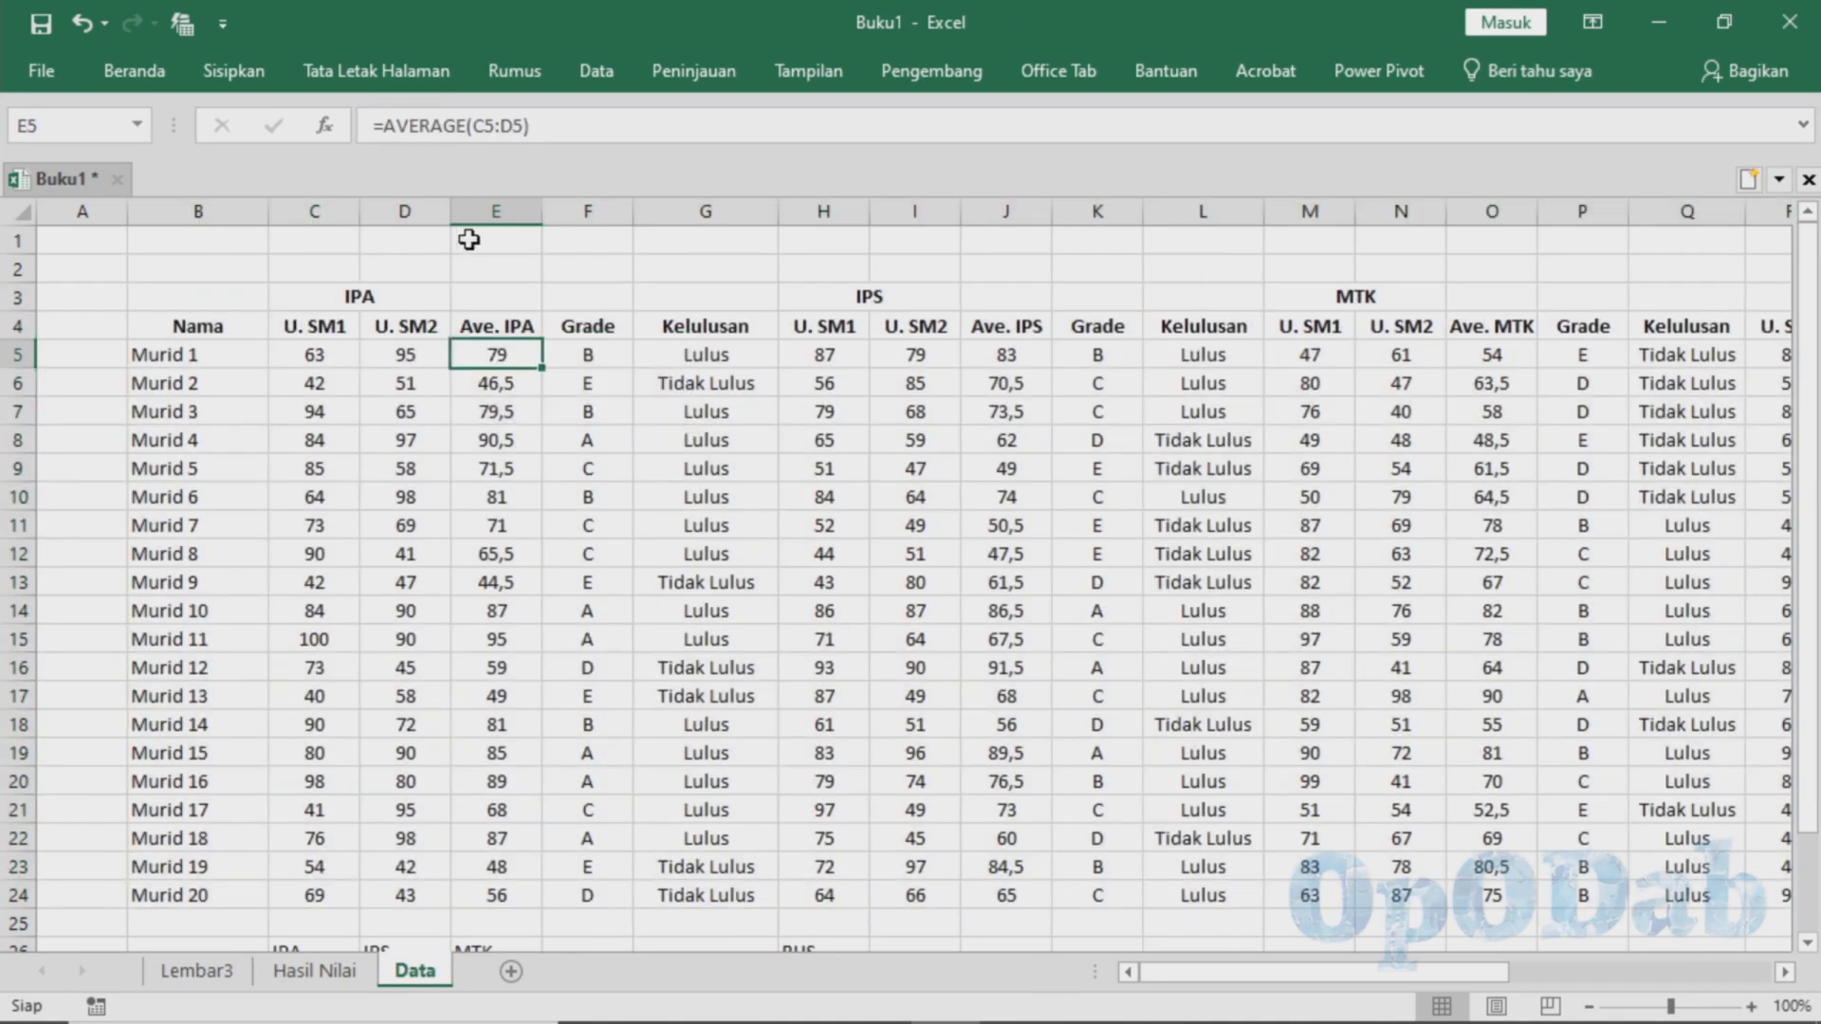
pyautogui.click(353, 973)
pyautogui.moveTo(314, 401); pyautogui.dragTo(402, 948)
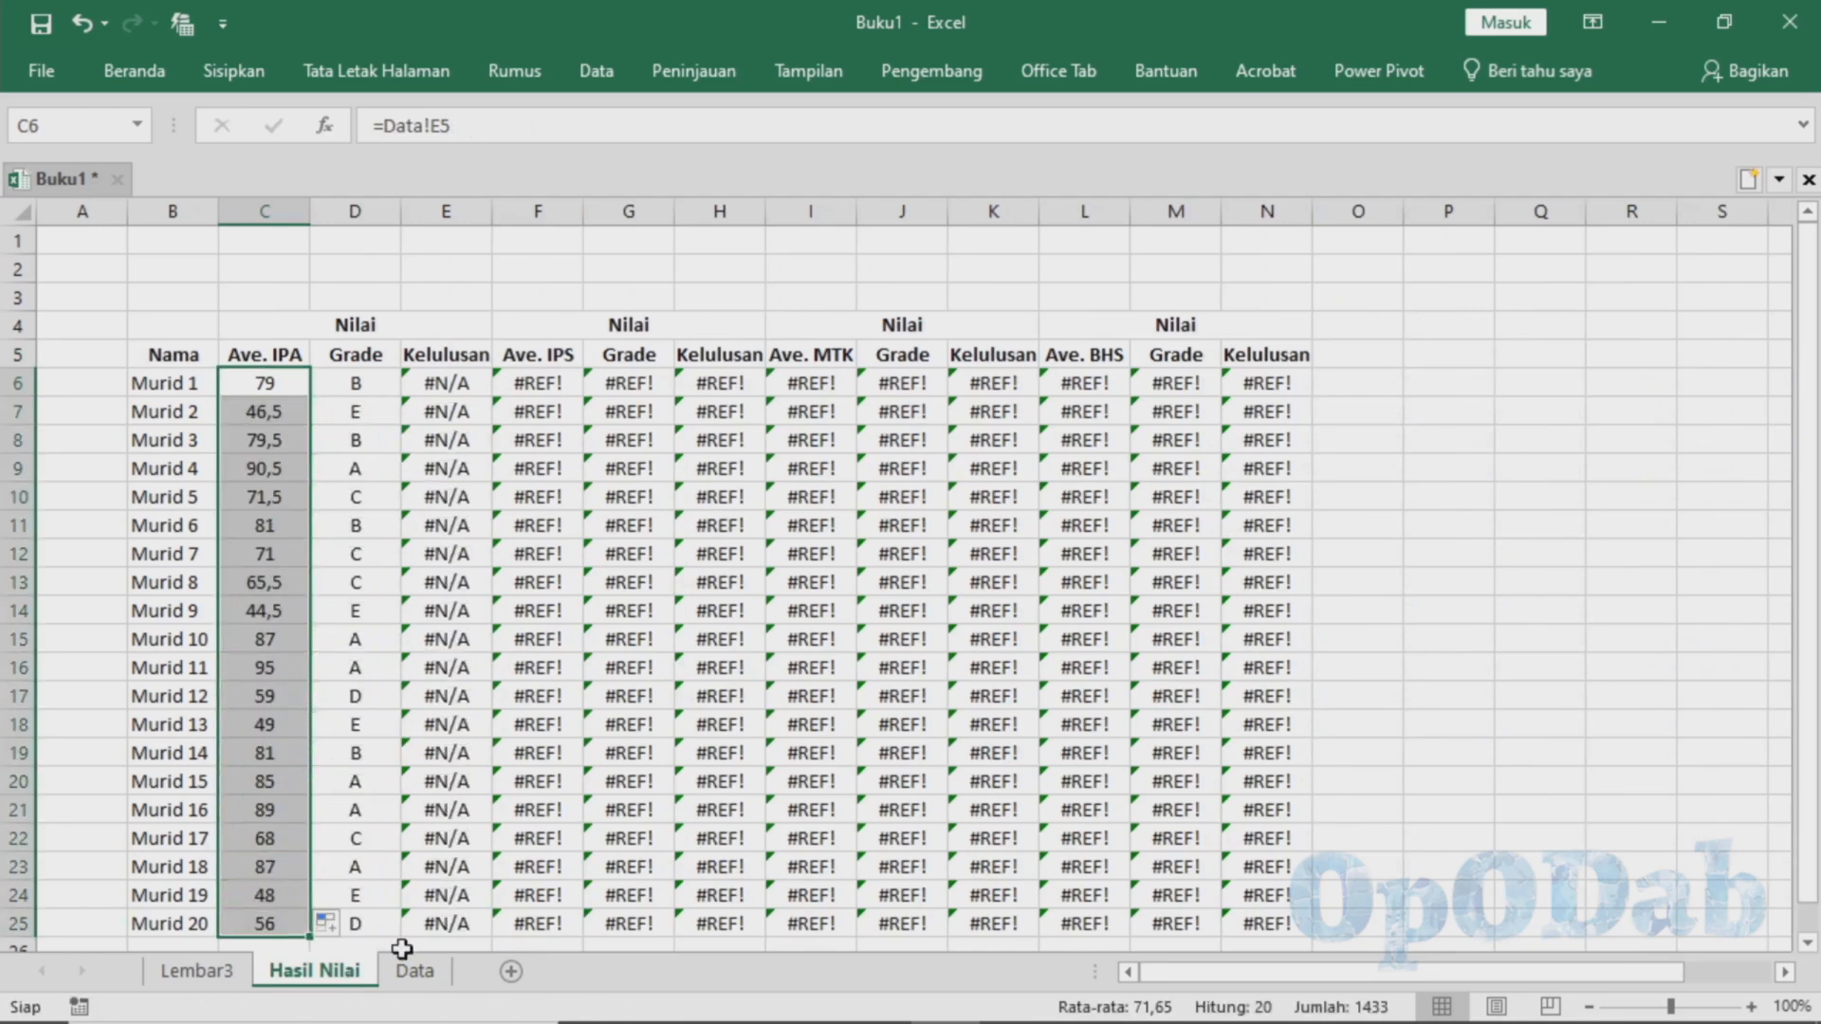
# Copy the Ave. IPA link in C6 to the Ave. IPS, Ave. MTK and Ave. BHS cells F6, I6 and L6
pyautogui.click(265, 383)
pyautogui.hotkey('ctrl', 'c')
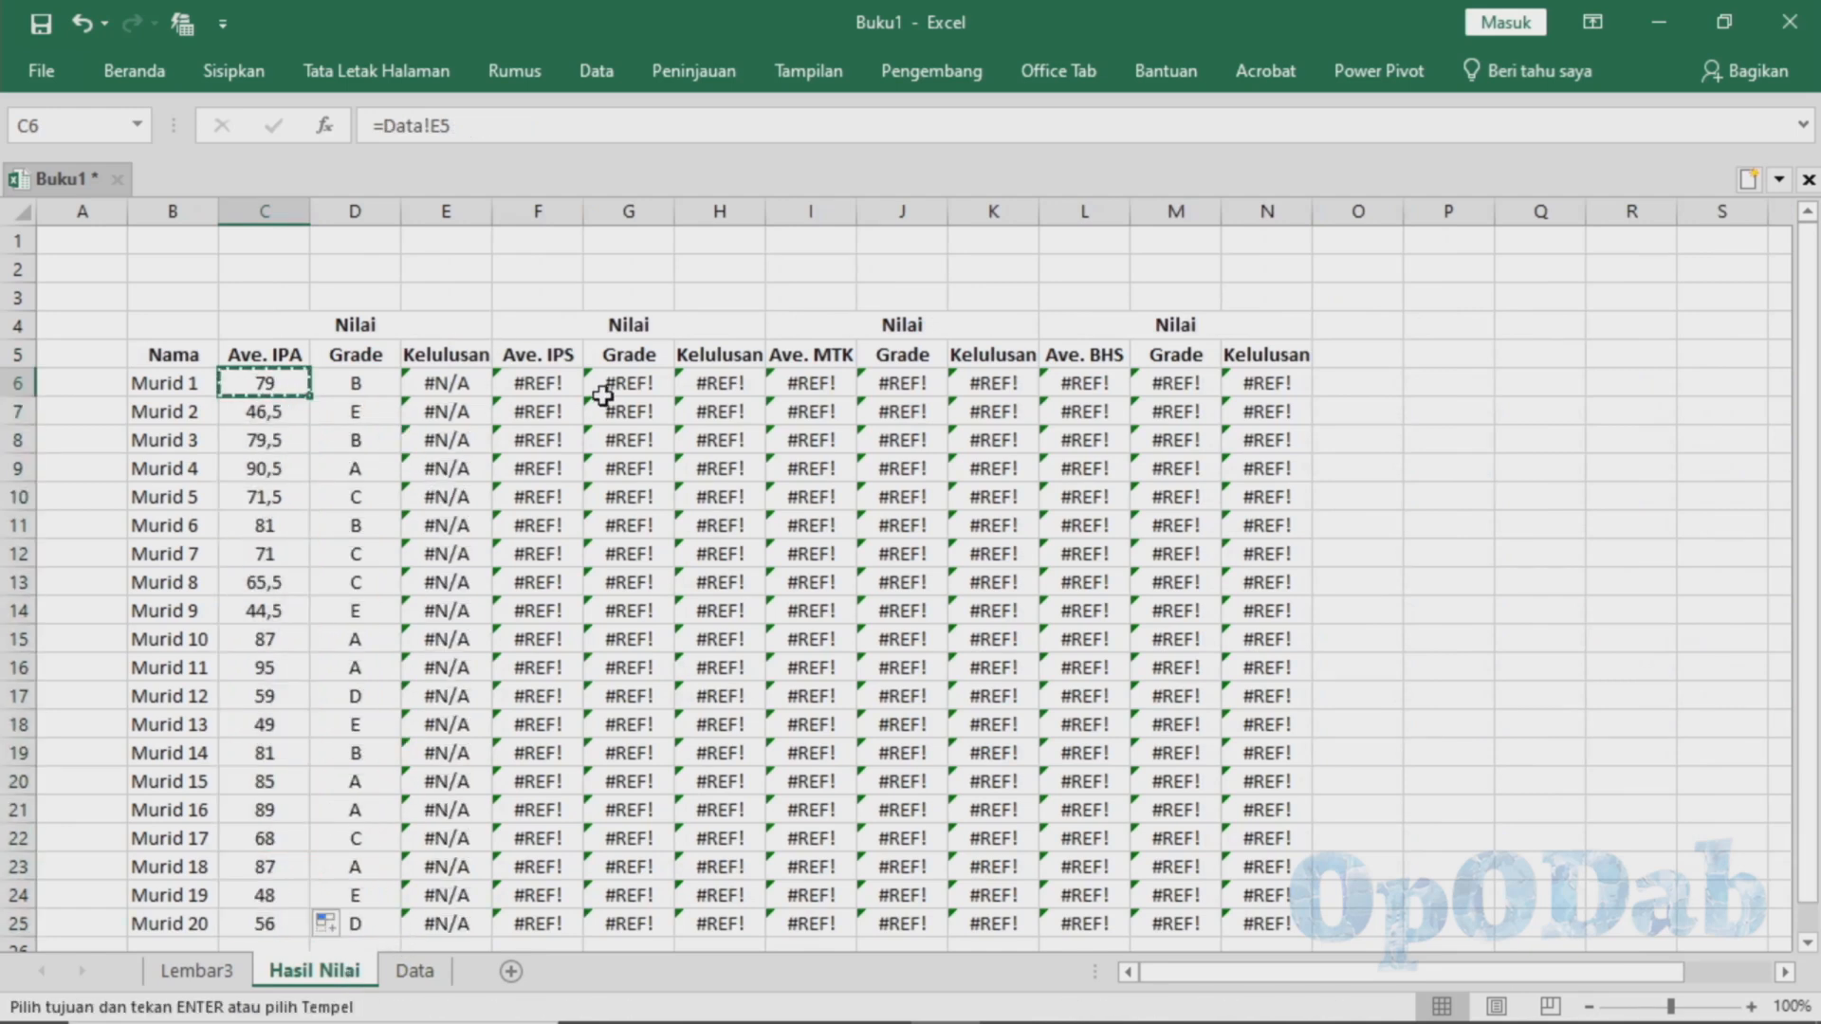
pyautogui.click(537, 383)
pyautogui.hotkey('ctrl', 'v')
pyautogui.click(811, 383)
pyautogui.hotkey('ctrl', 'v')
pyautogui.click(1084, 383)
pyautogui.hotkey('ctrl', 'v')
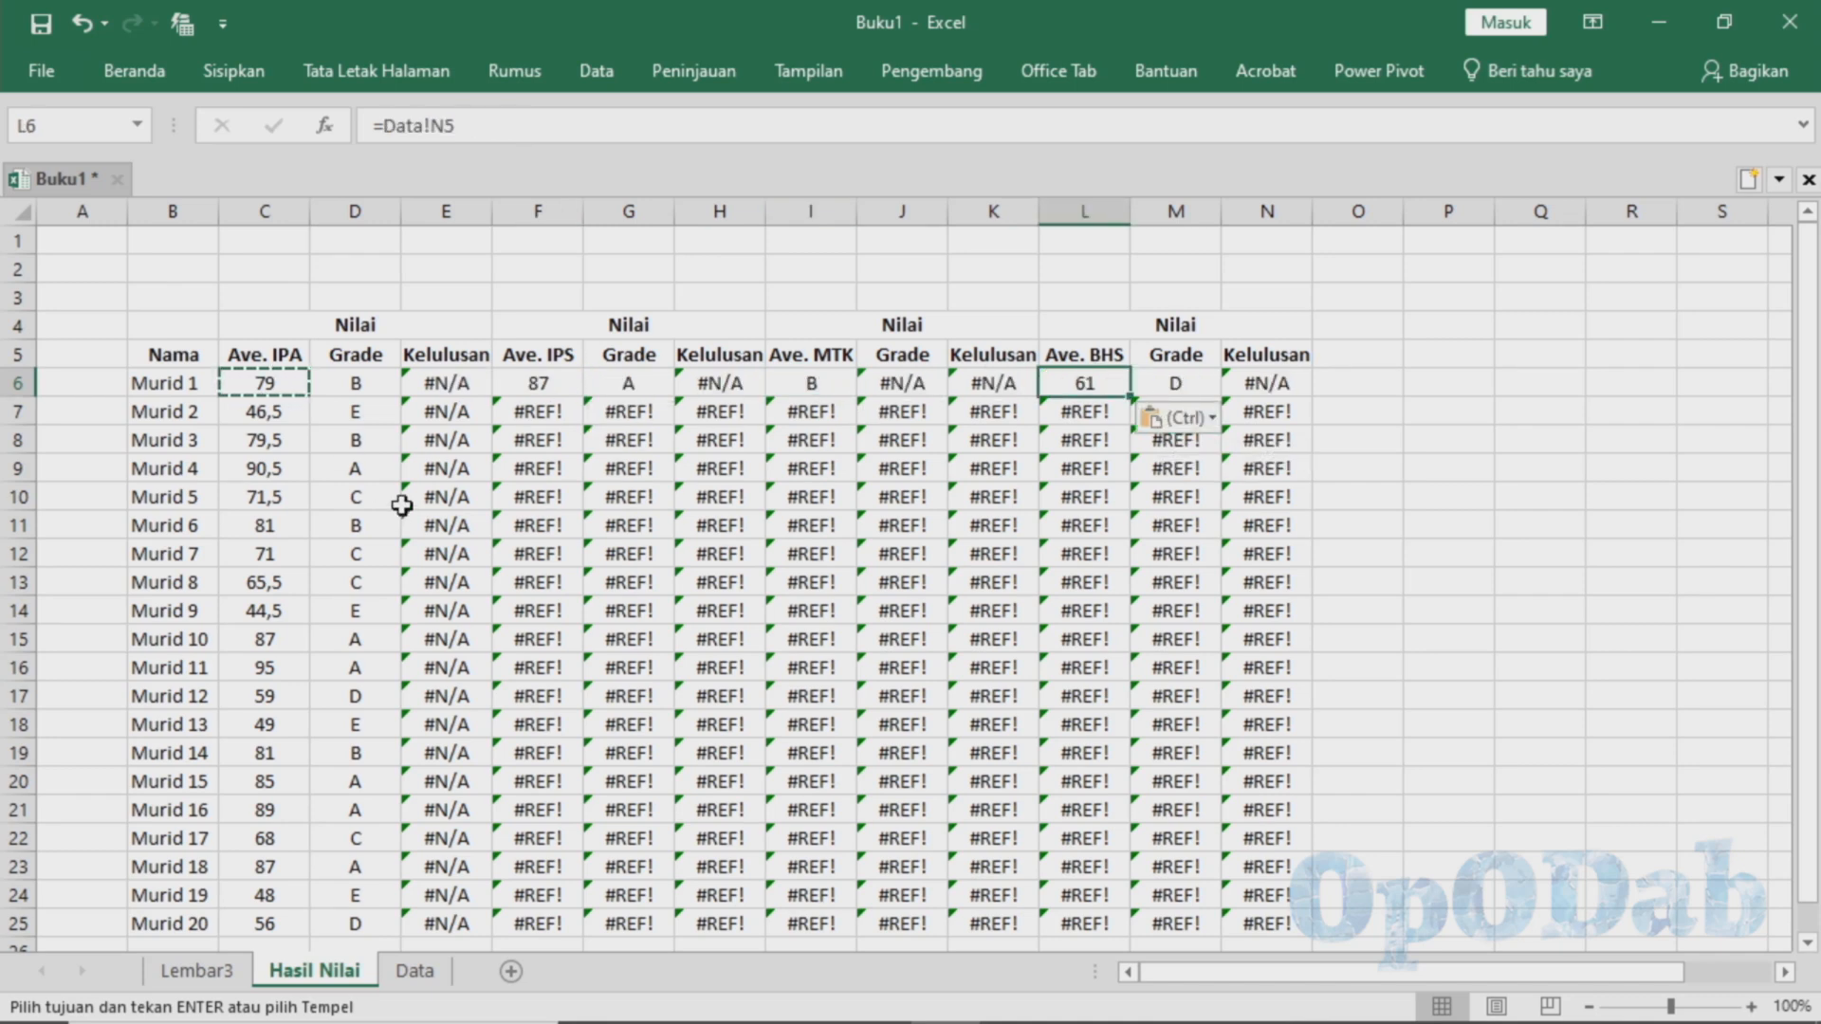
# Check the Ave. IPS column on the Data sheet and correct the link in F6 of Hasil Nilai to =Data!J5
pyautogui.click(415, 970)
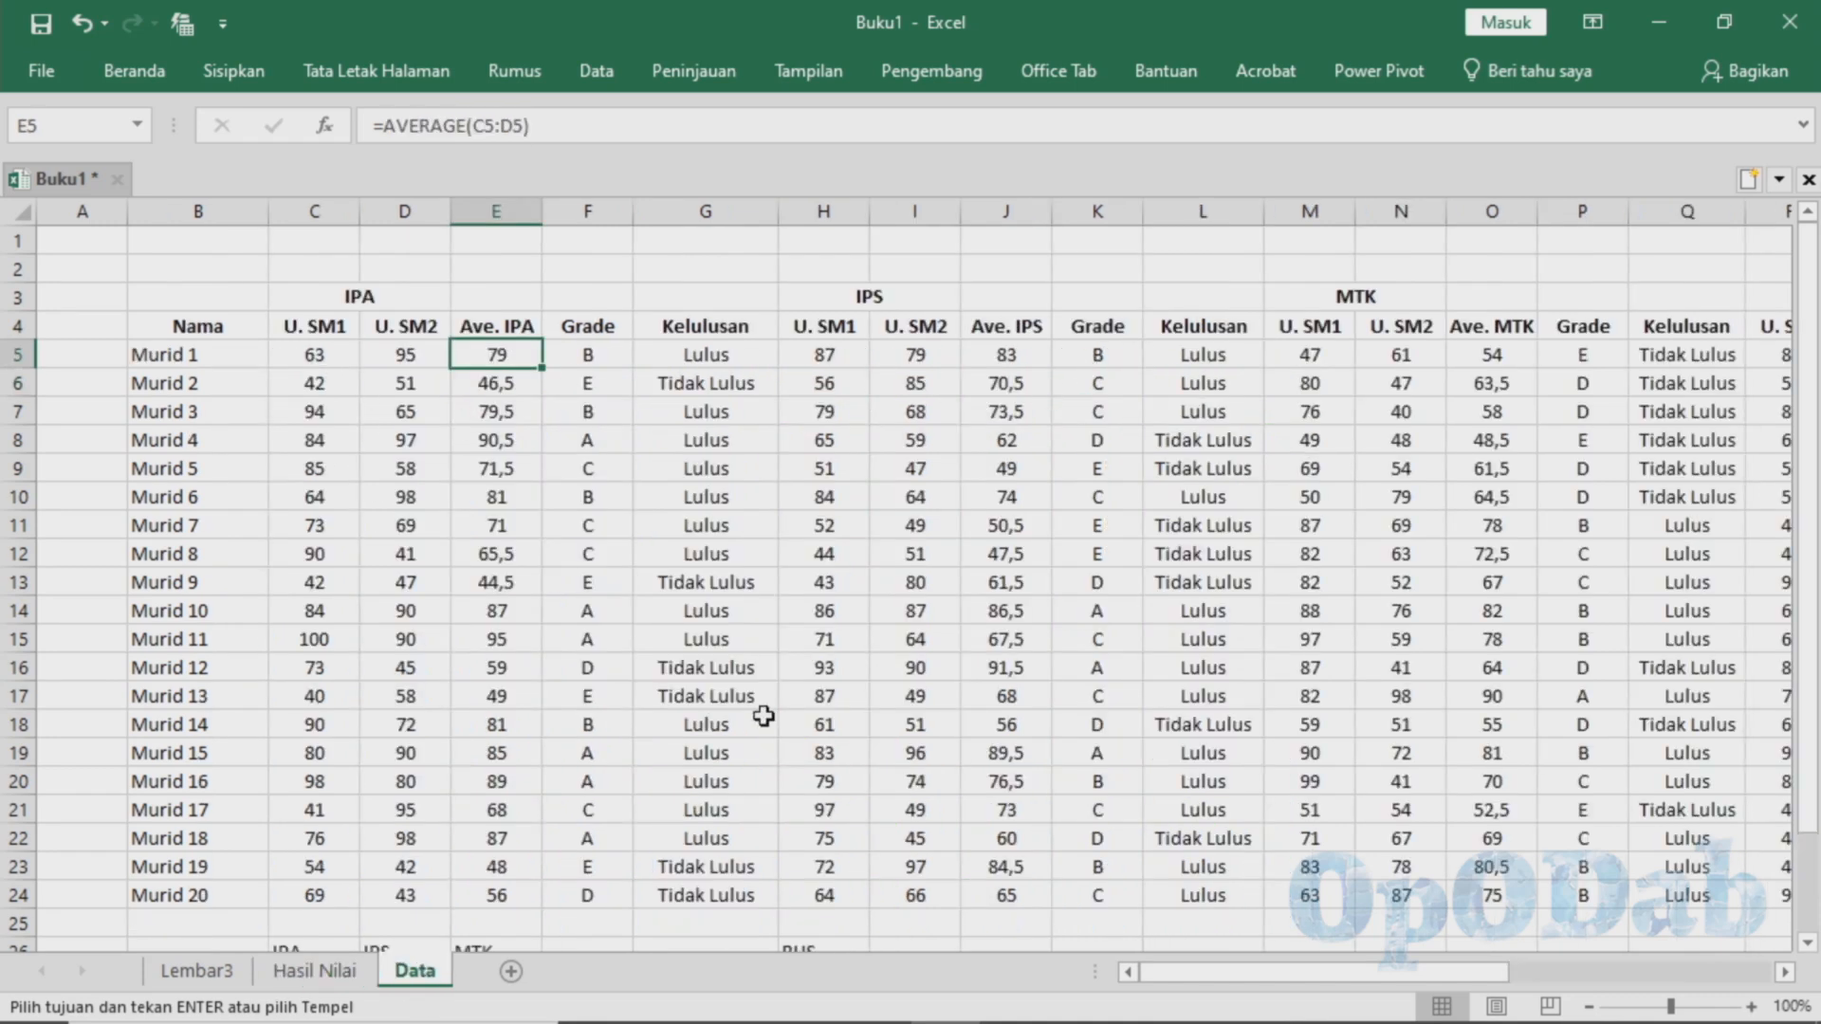
pyautogui.click(327, 971)
pyautogui.doubleClick(537, 384)
pyautogui.click(407, 977)
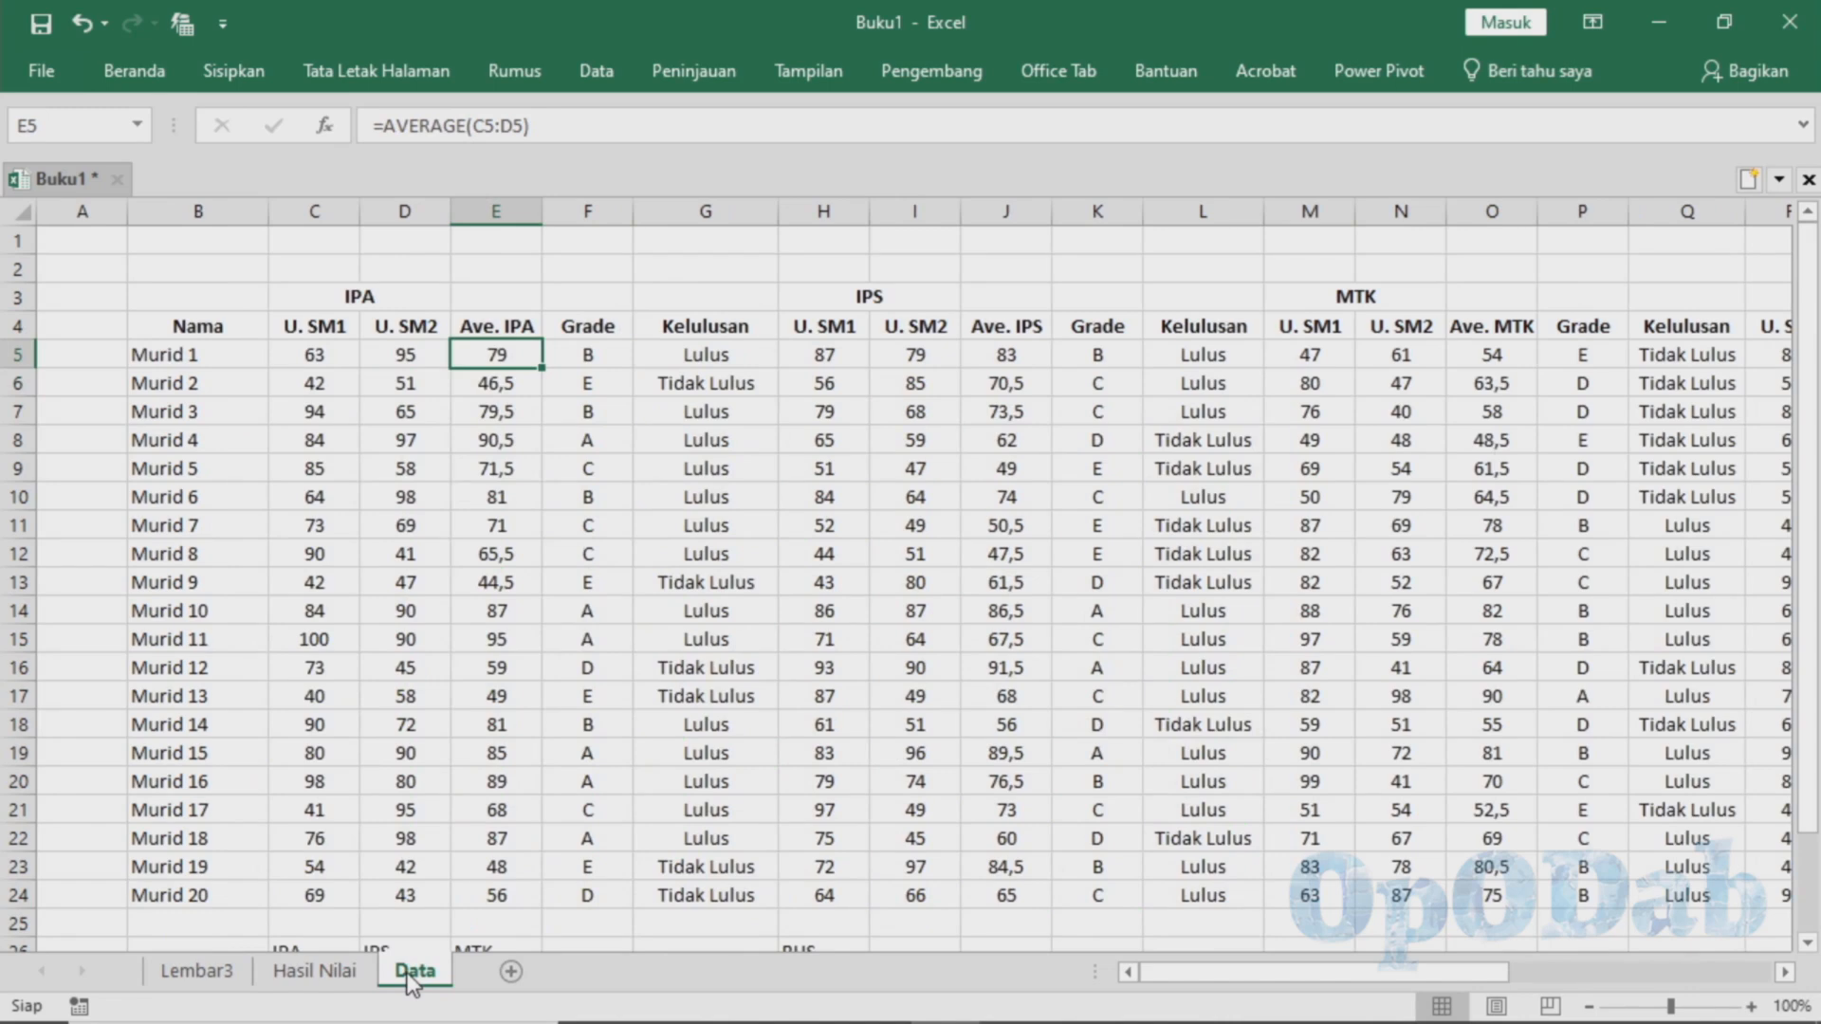
pyautogui.click(325, 969)
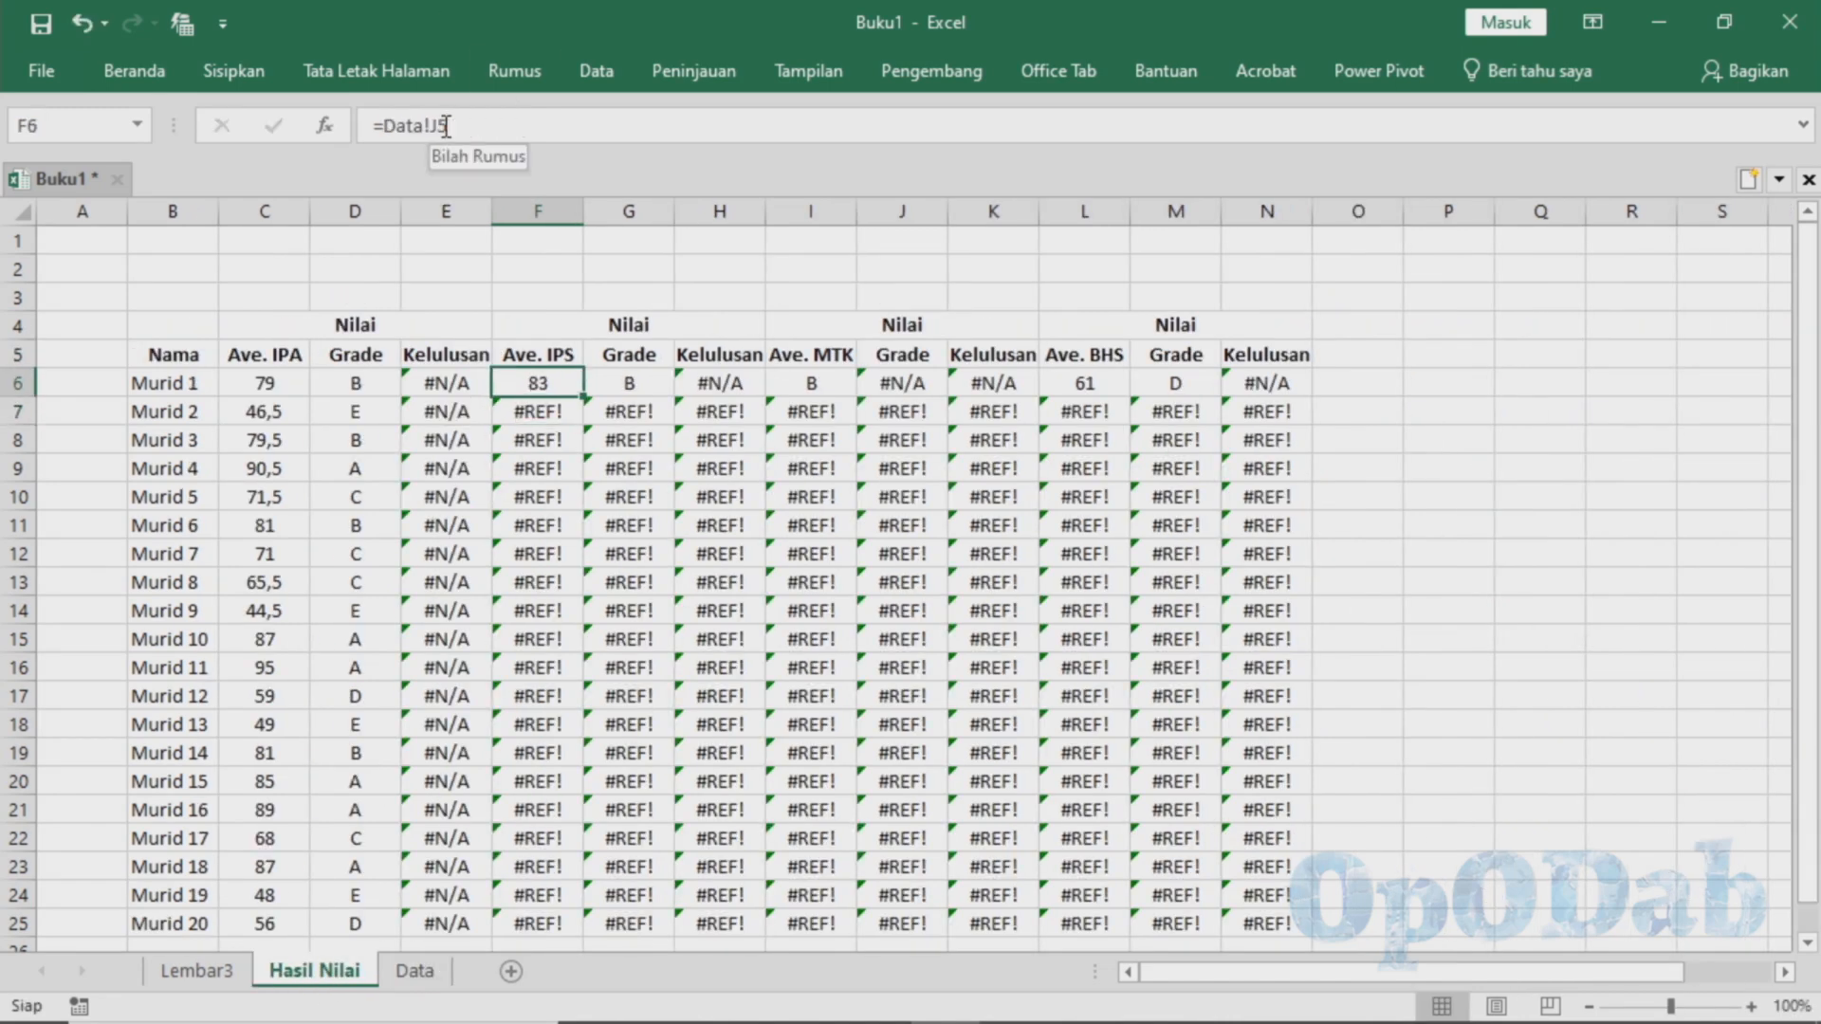
# Correct the link in I6 to Murid 1's Ave. MTK cell on the Data sheet, =Data!O5
pyautogui.press('Right')
pyautogui.press('Right')
pyautogui.press('Right')
pyautogui.press('Left')
pyautogui.press('Right')
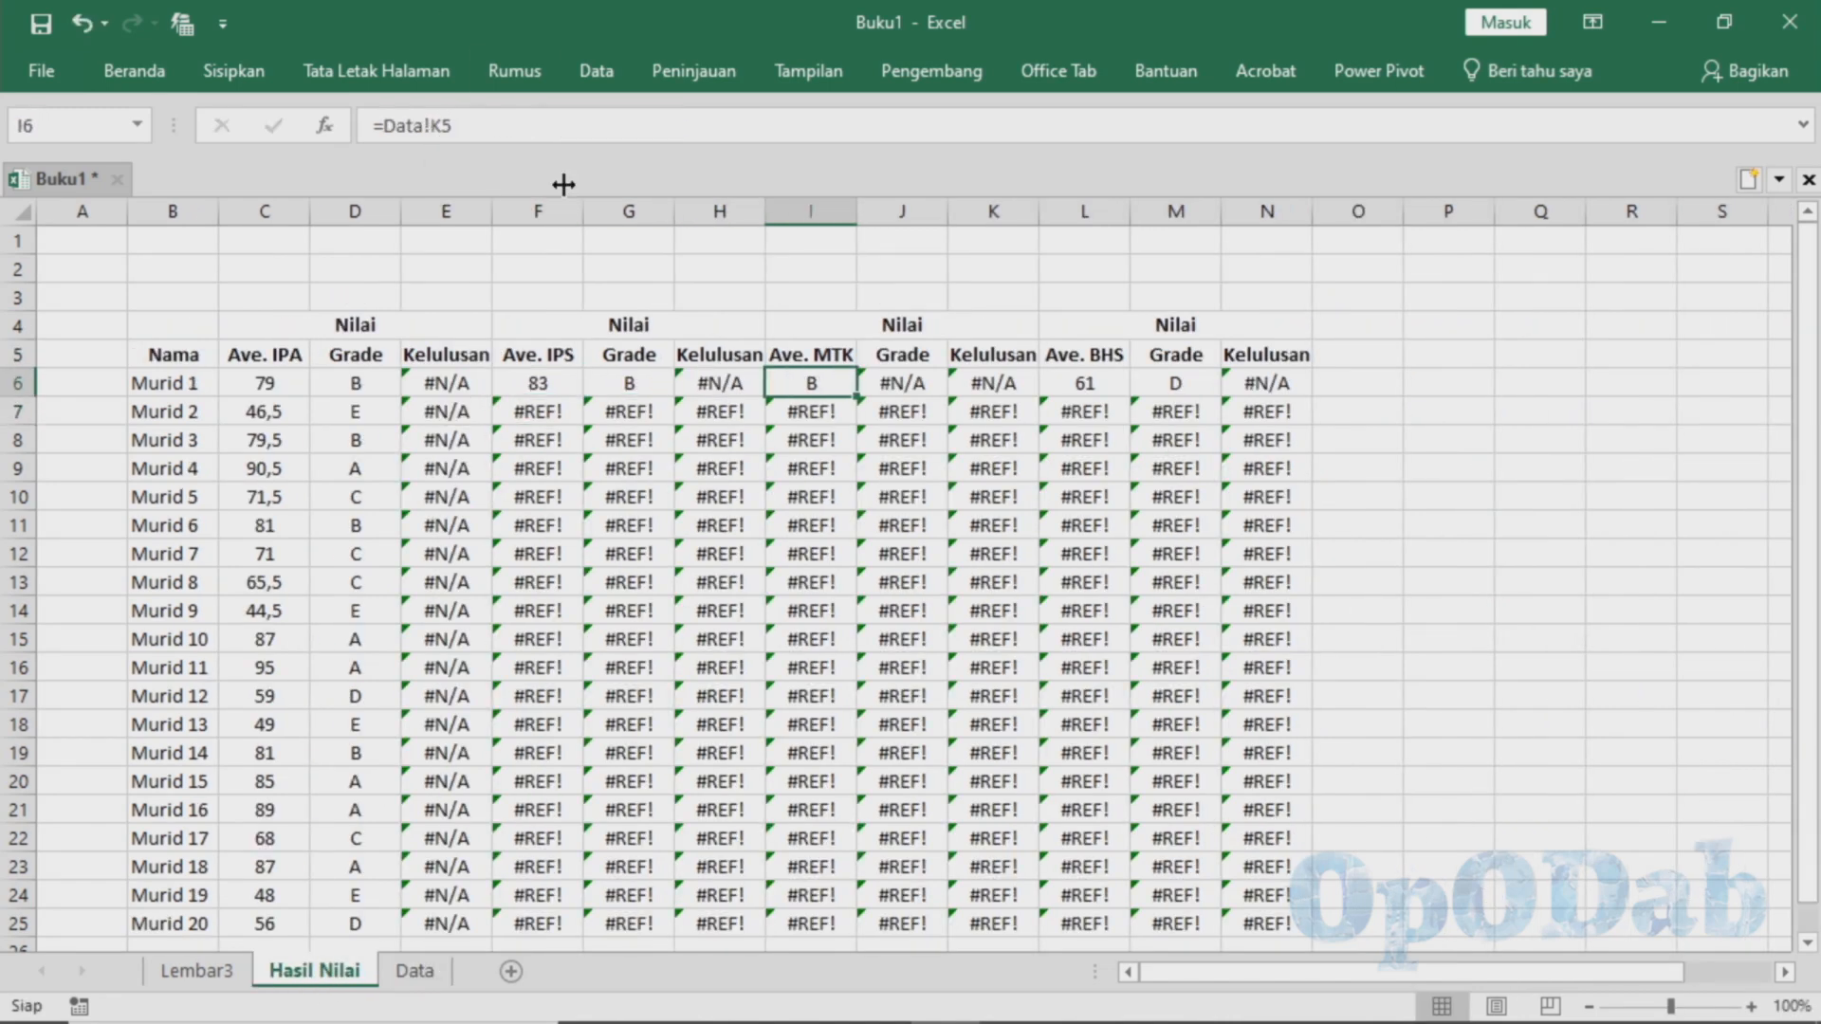
pyautogui.click(438, 976)
pyautogui.click(325, 971)
pyautogui.click(447, 126)
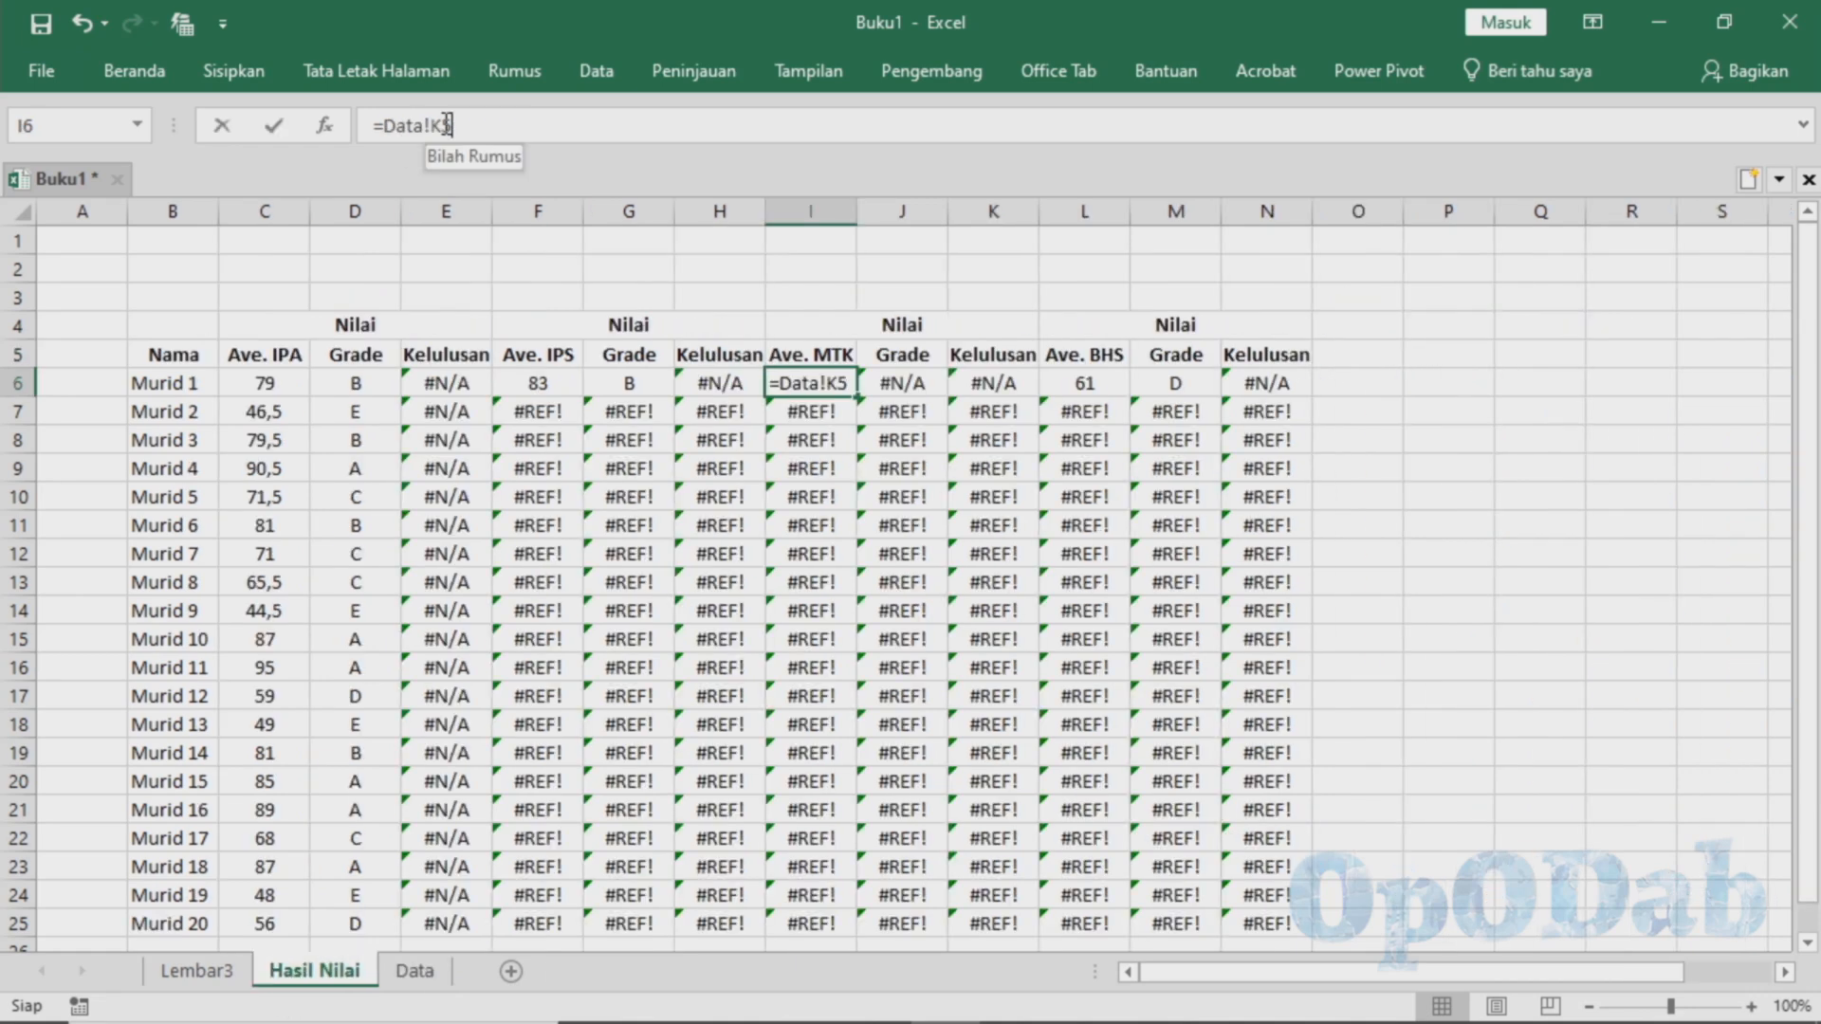
pyautogui.press('Return')
# Find the Ave. BHS column on the Data sheet and correct the link in L6 of Hasil Nilai to =Data!T5
pyautogui.click(415, 971)
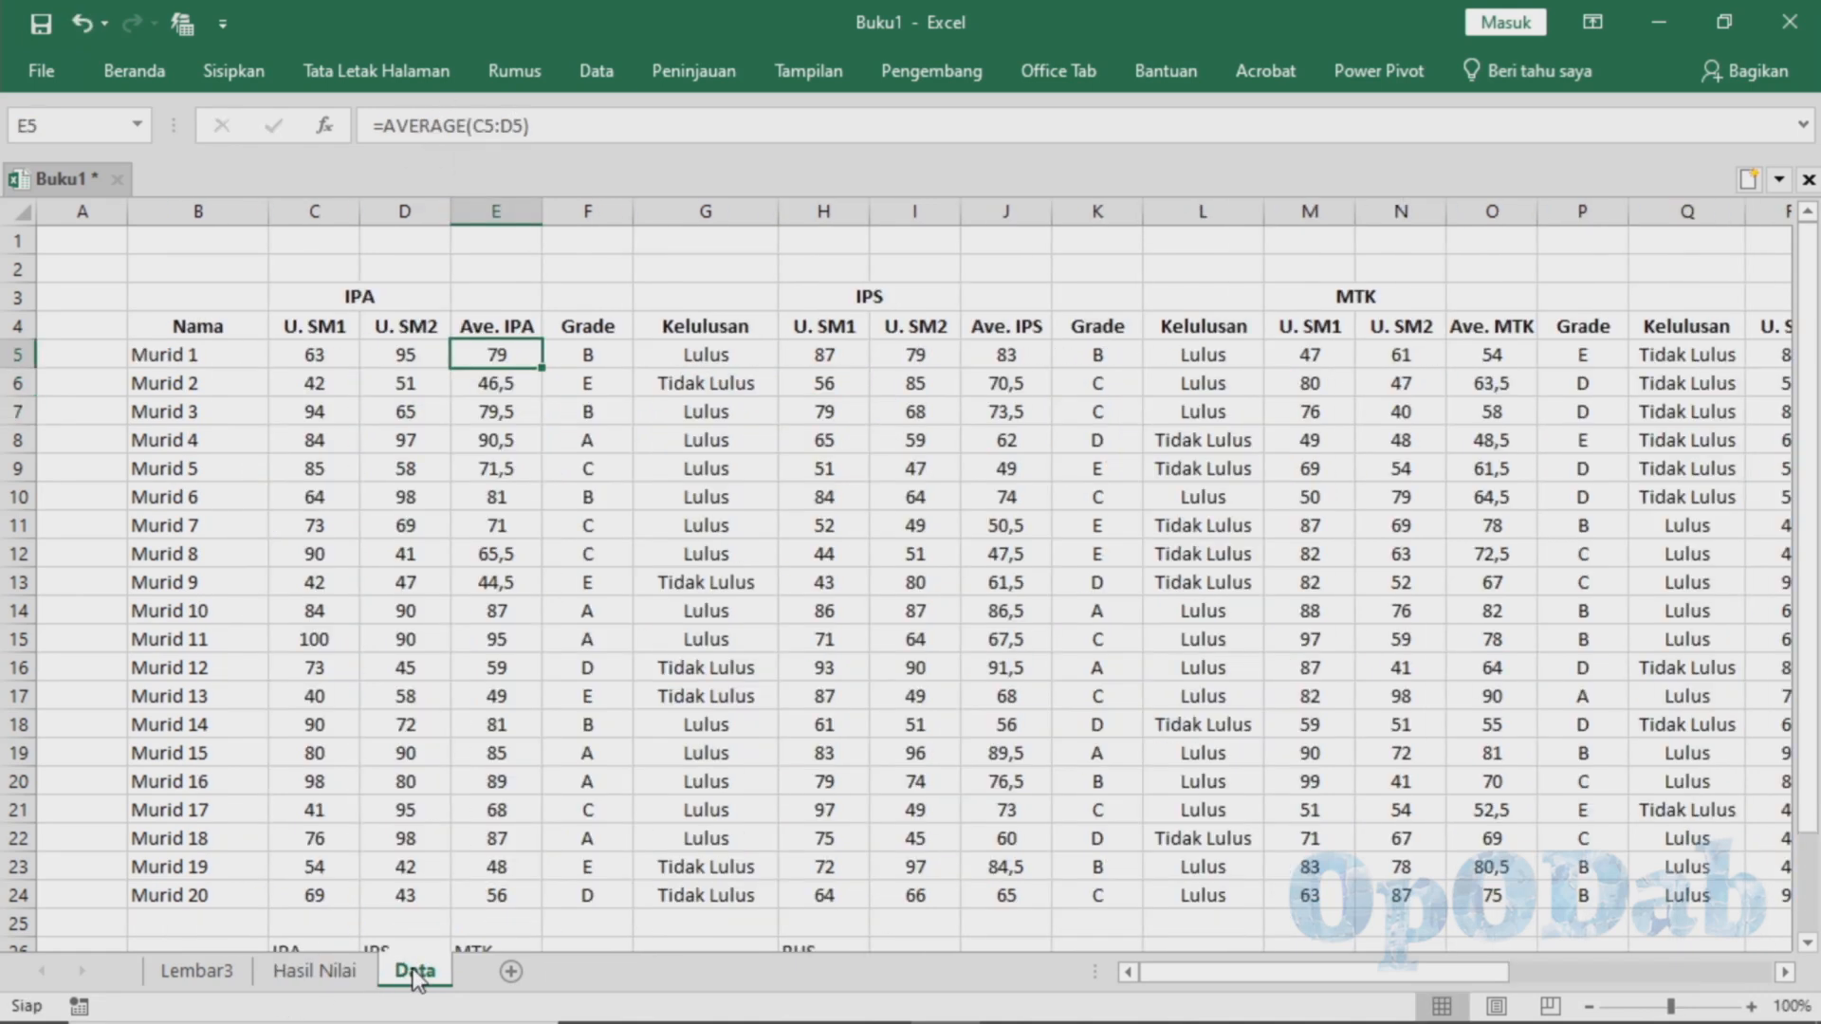
pyautogui.moveTo(1465, 972); pyautogui.dragTo(1557, 936)
pyautogui.click(322, 969)
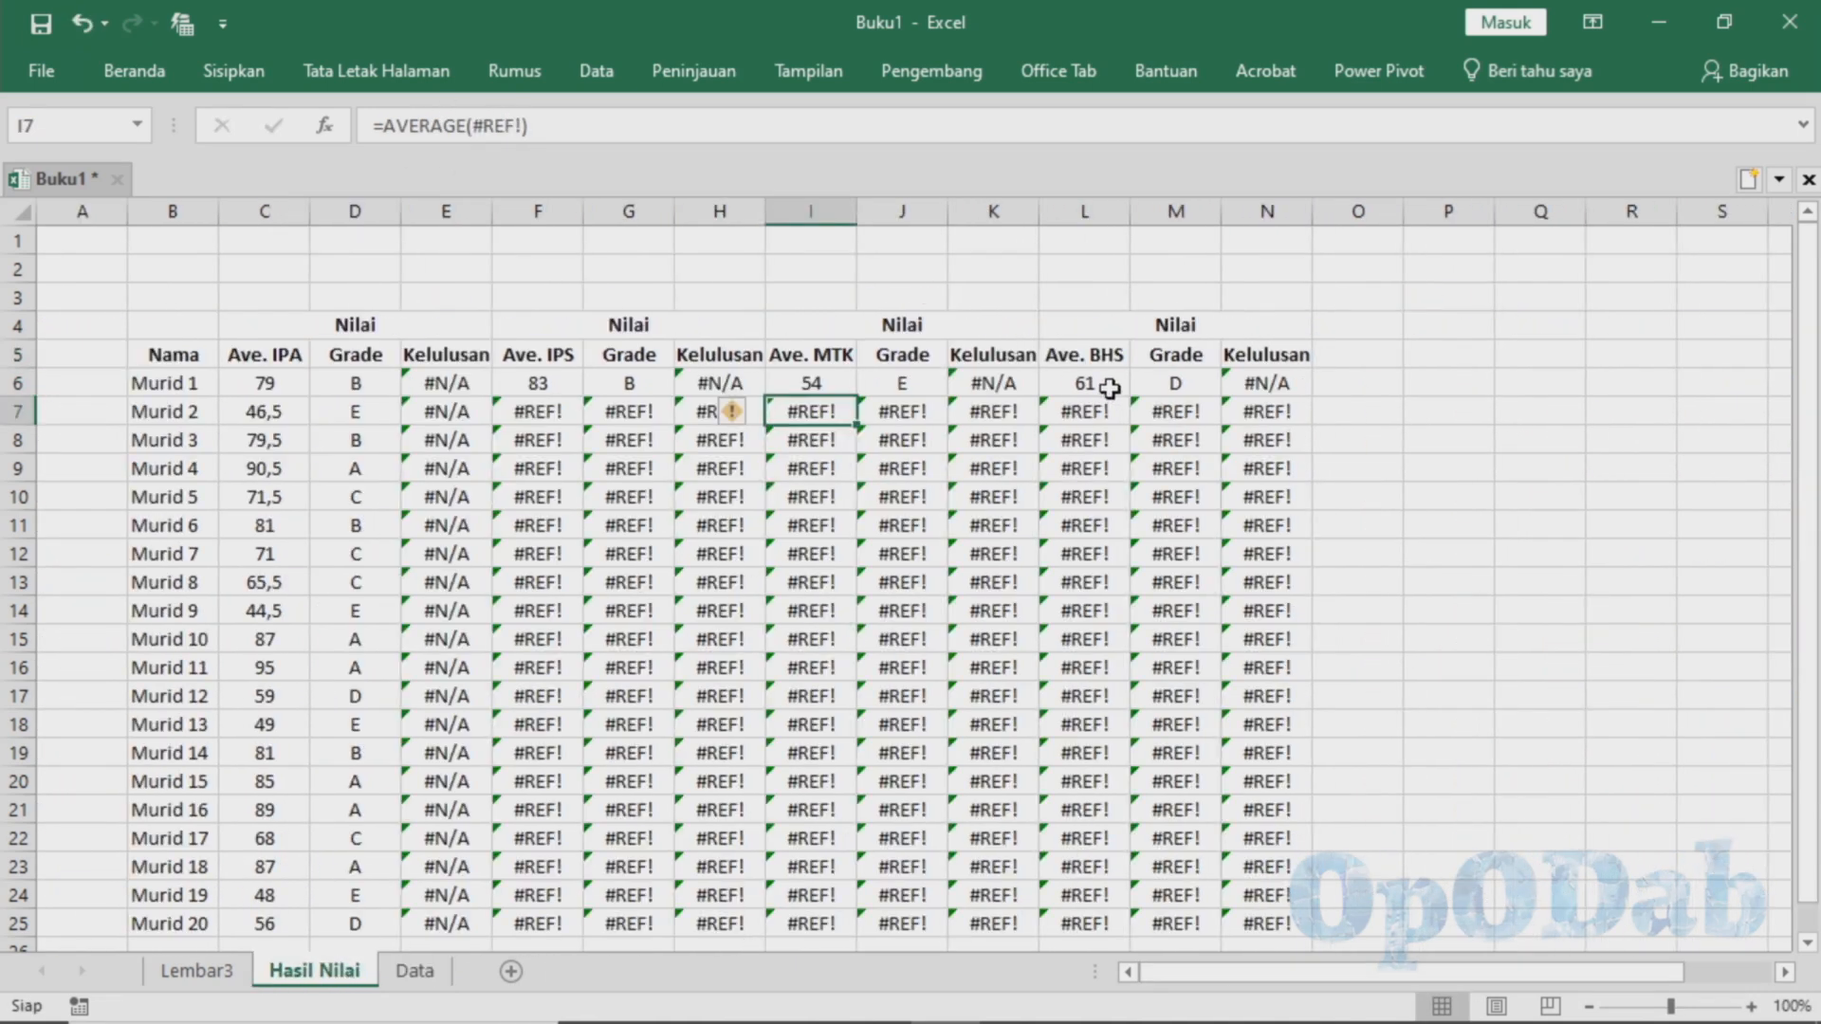
pyautogui.click(1105, 386)
pyautogui.click(457, 136)
pyautogui.press('Return')
# Fill the Ave. IPS, Ave. MTK and Ave. BHS links from F6, I6 and L6 down to row 25
pyautogui.click(537, 383)
pyautogui.moveTo(582, 396); pyautogui.dragTo(569, 924)
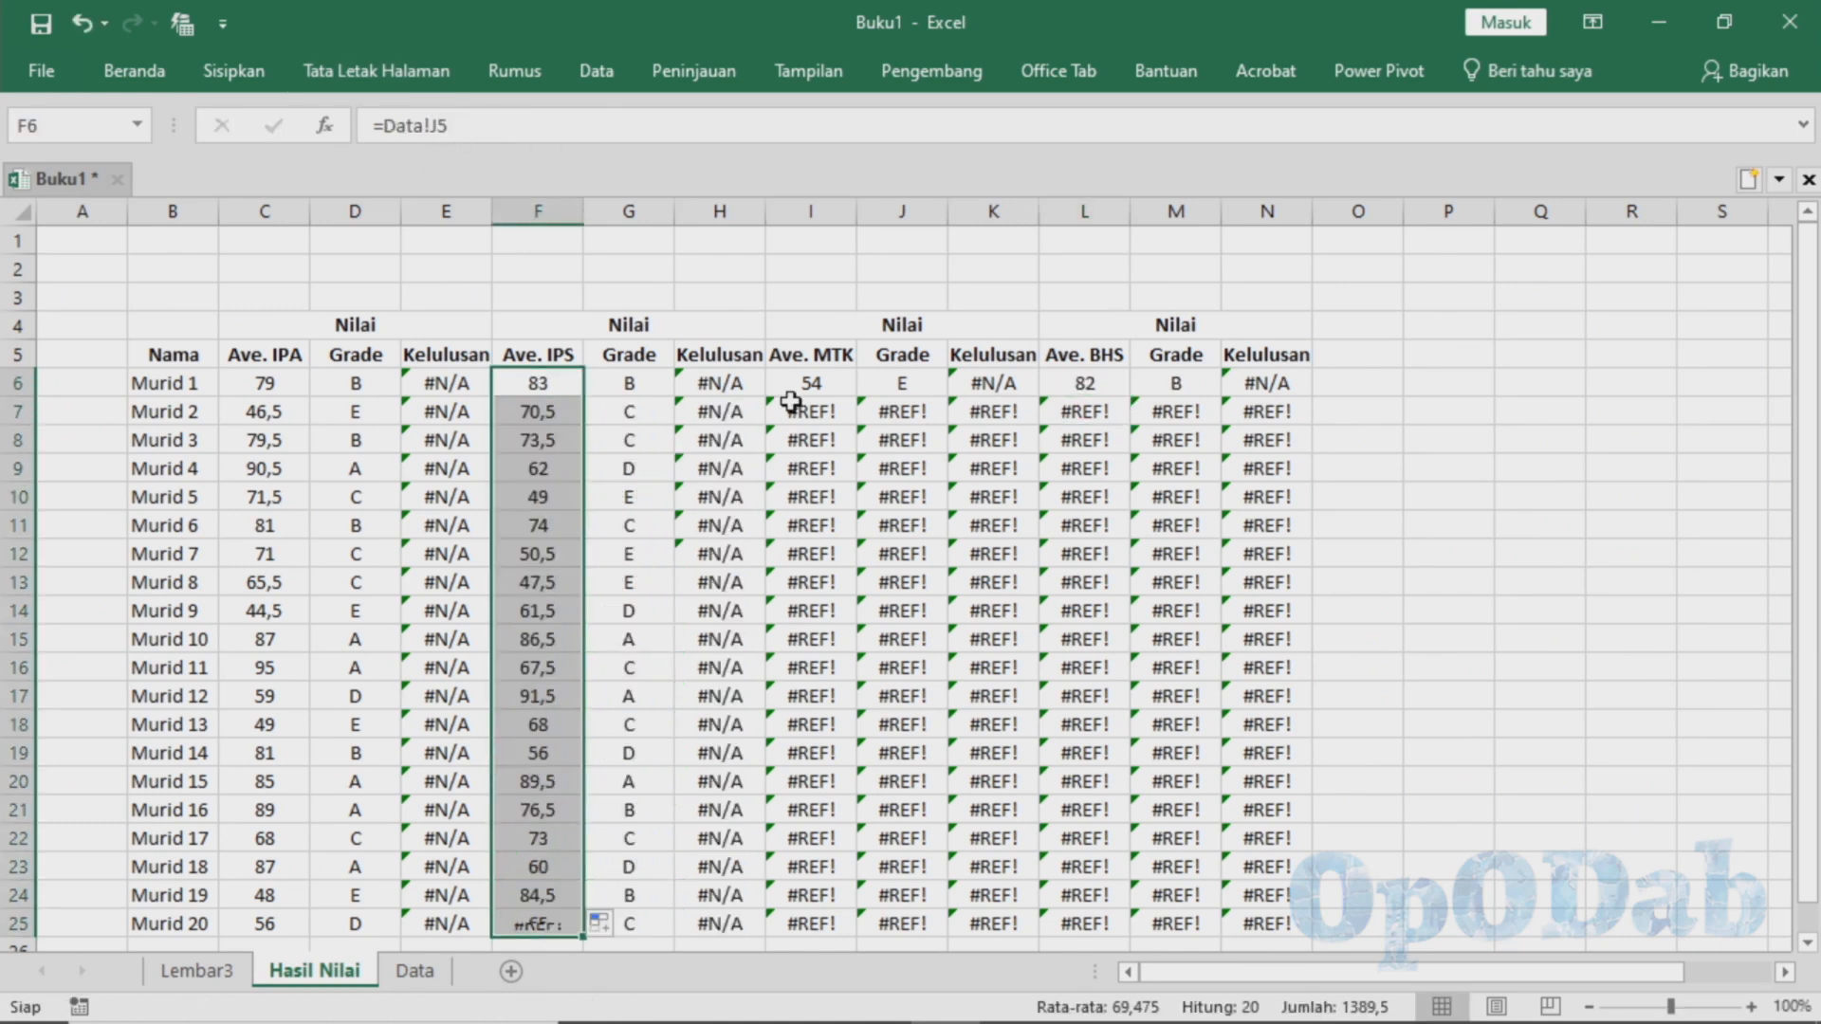
pyautogui.moveTo(901, 412); pyautogui.dragTo(836, 858)
pyautogui.click(811, 383)
pyautogui.moveTo(857, 398); pyautogui.dragTo(856, 925)
pyautogui.click(1084, 383)
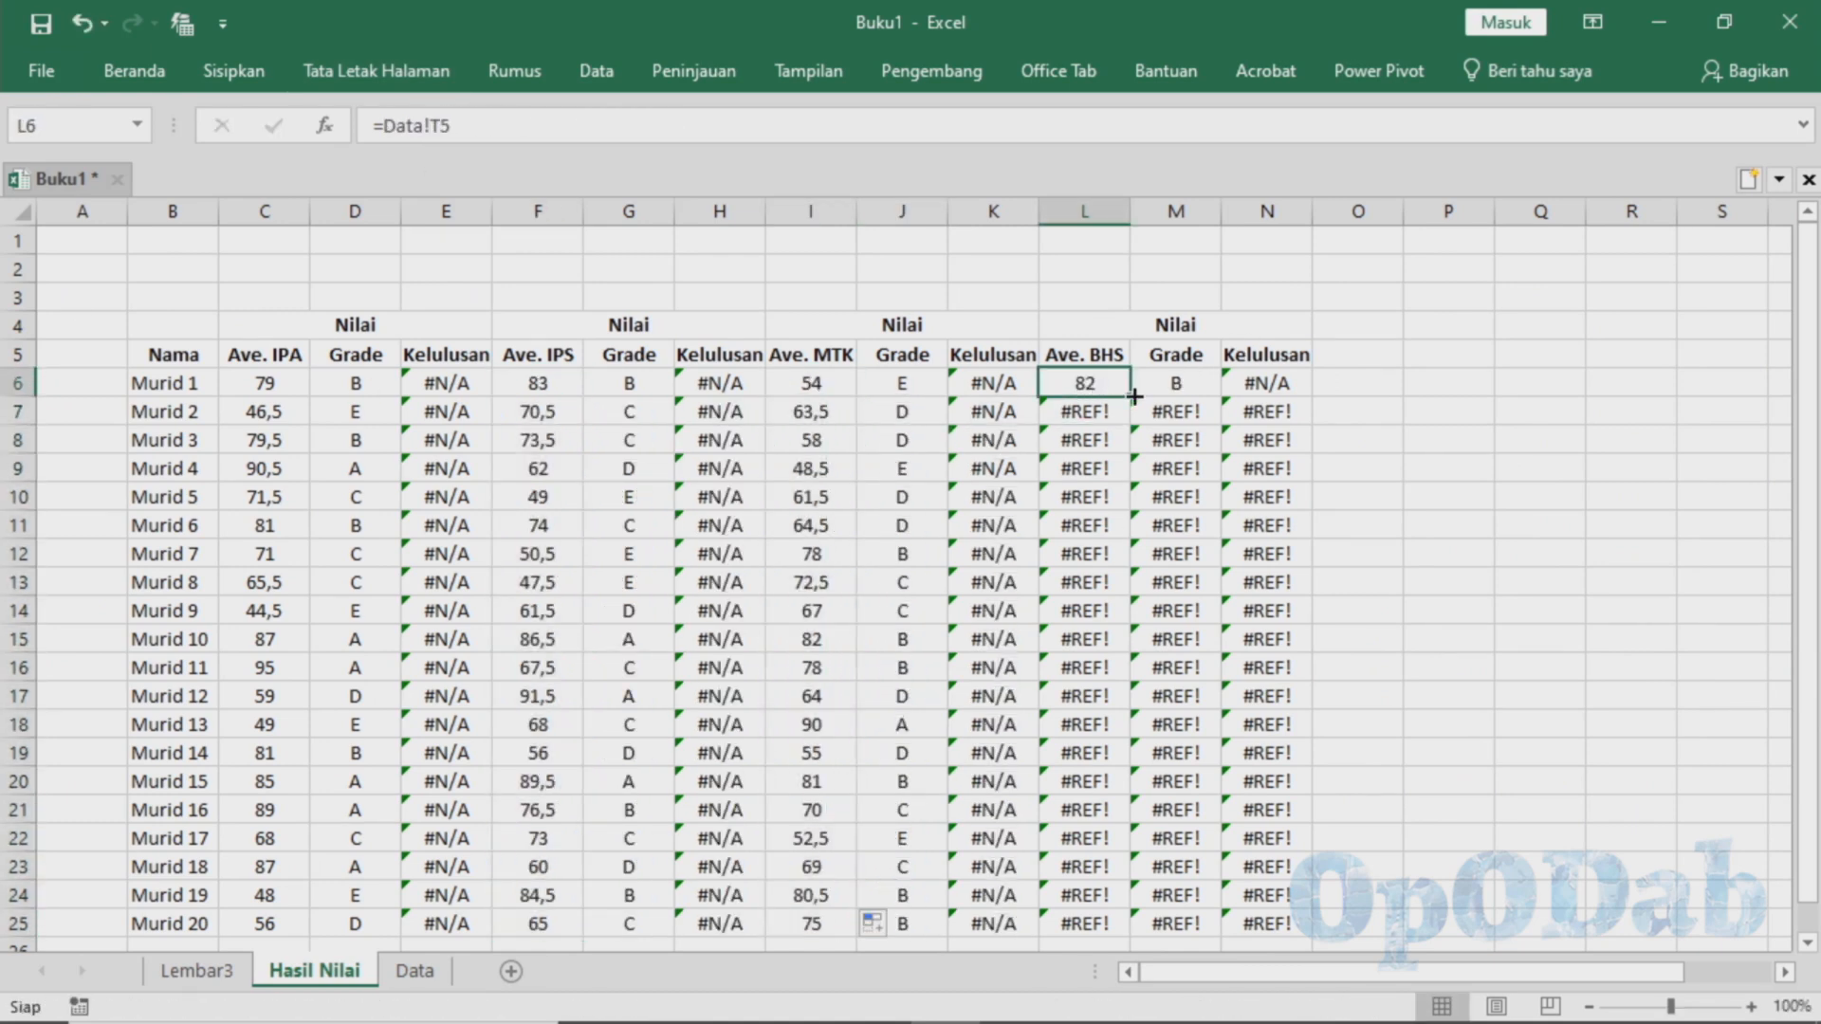
pyautogui.moveTo(1130, 397); pyautogui.dragTo(1081, 750)
pyautogui.scroll(3, 1080, 749)
# Replace the table range in the E6 VLOOKUP formula with the Kelulusan table on the Data sheet, Data!AA18:AB22
pyautogui.click(468, 389)
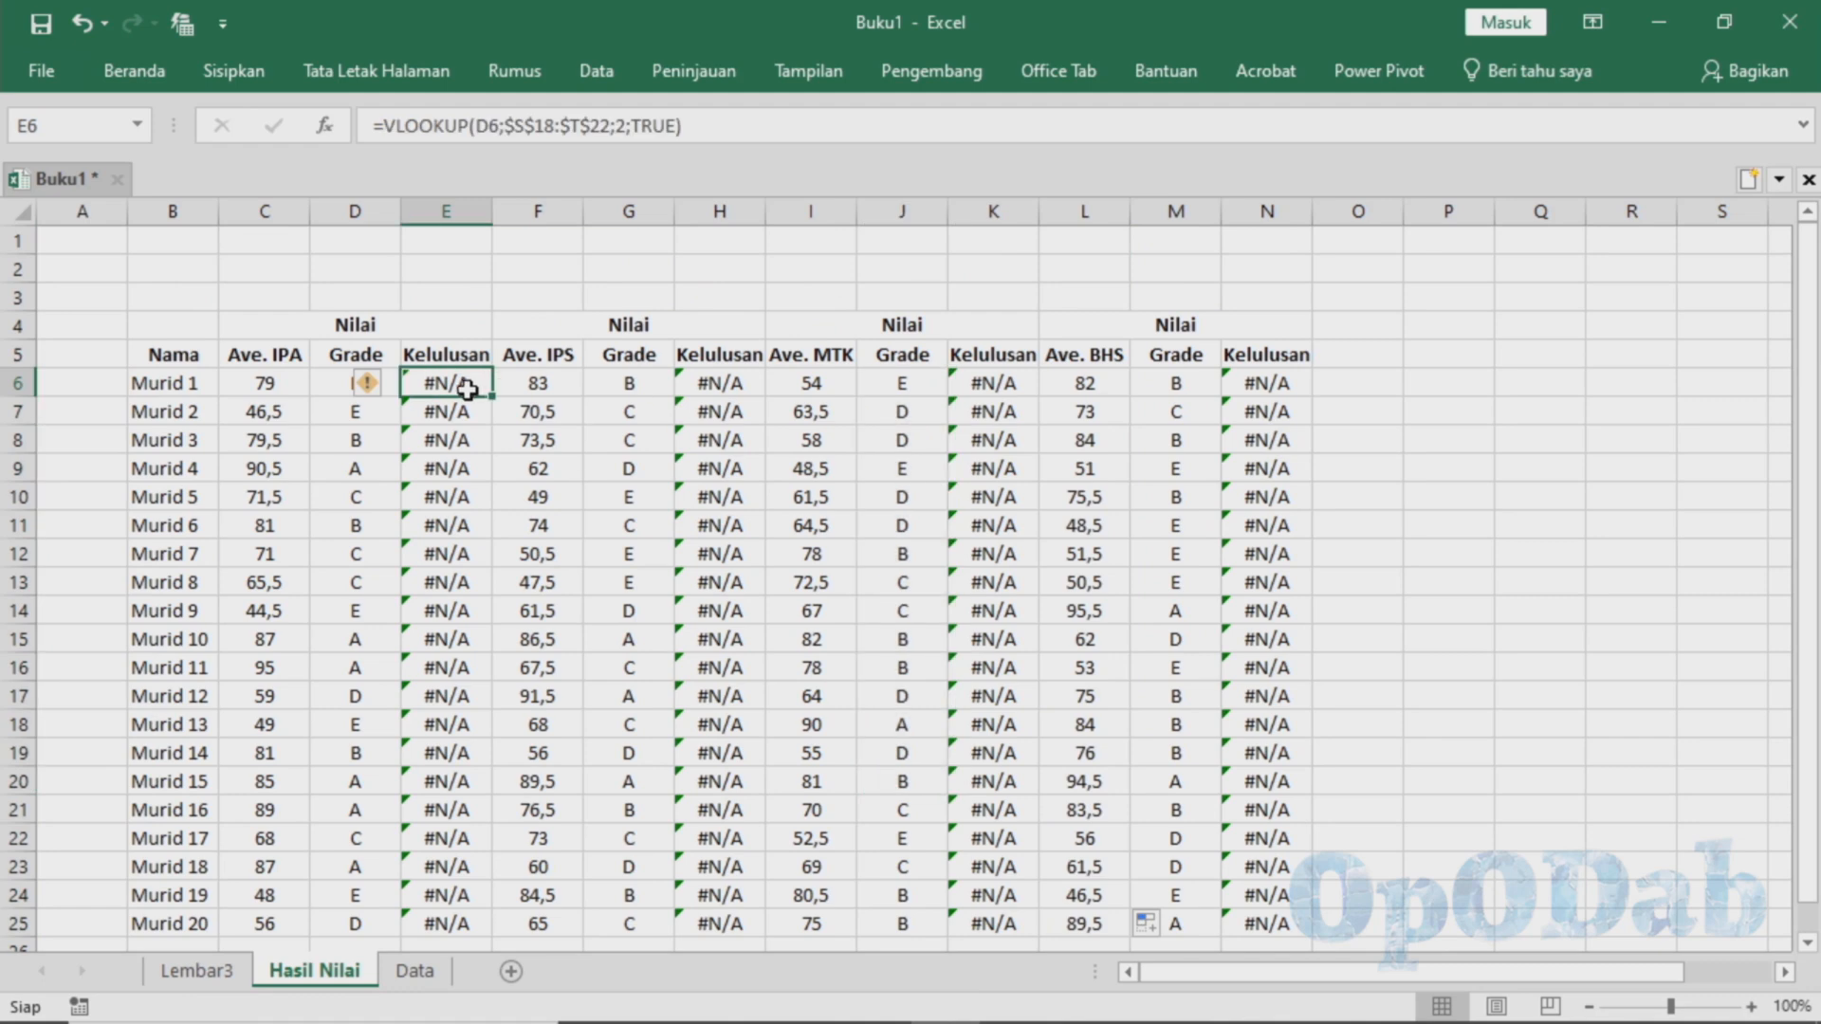
pyautogui.click(517, 132)
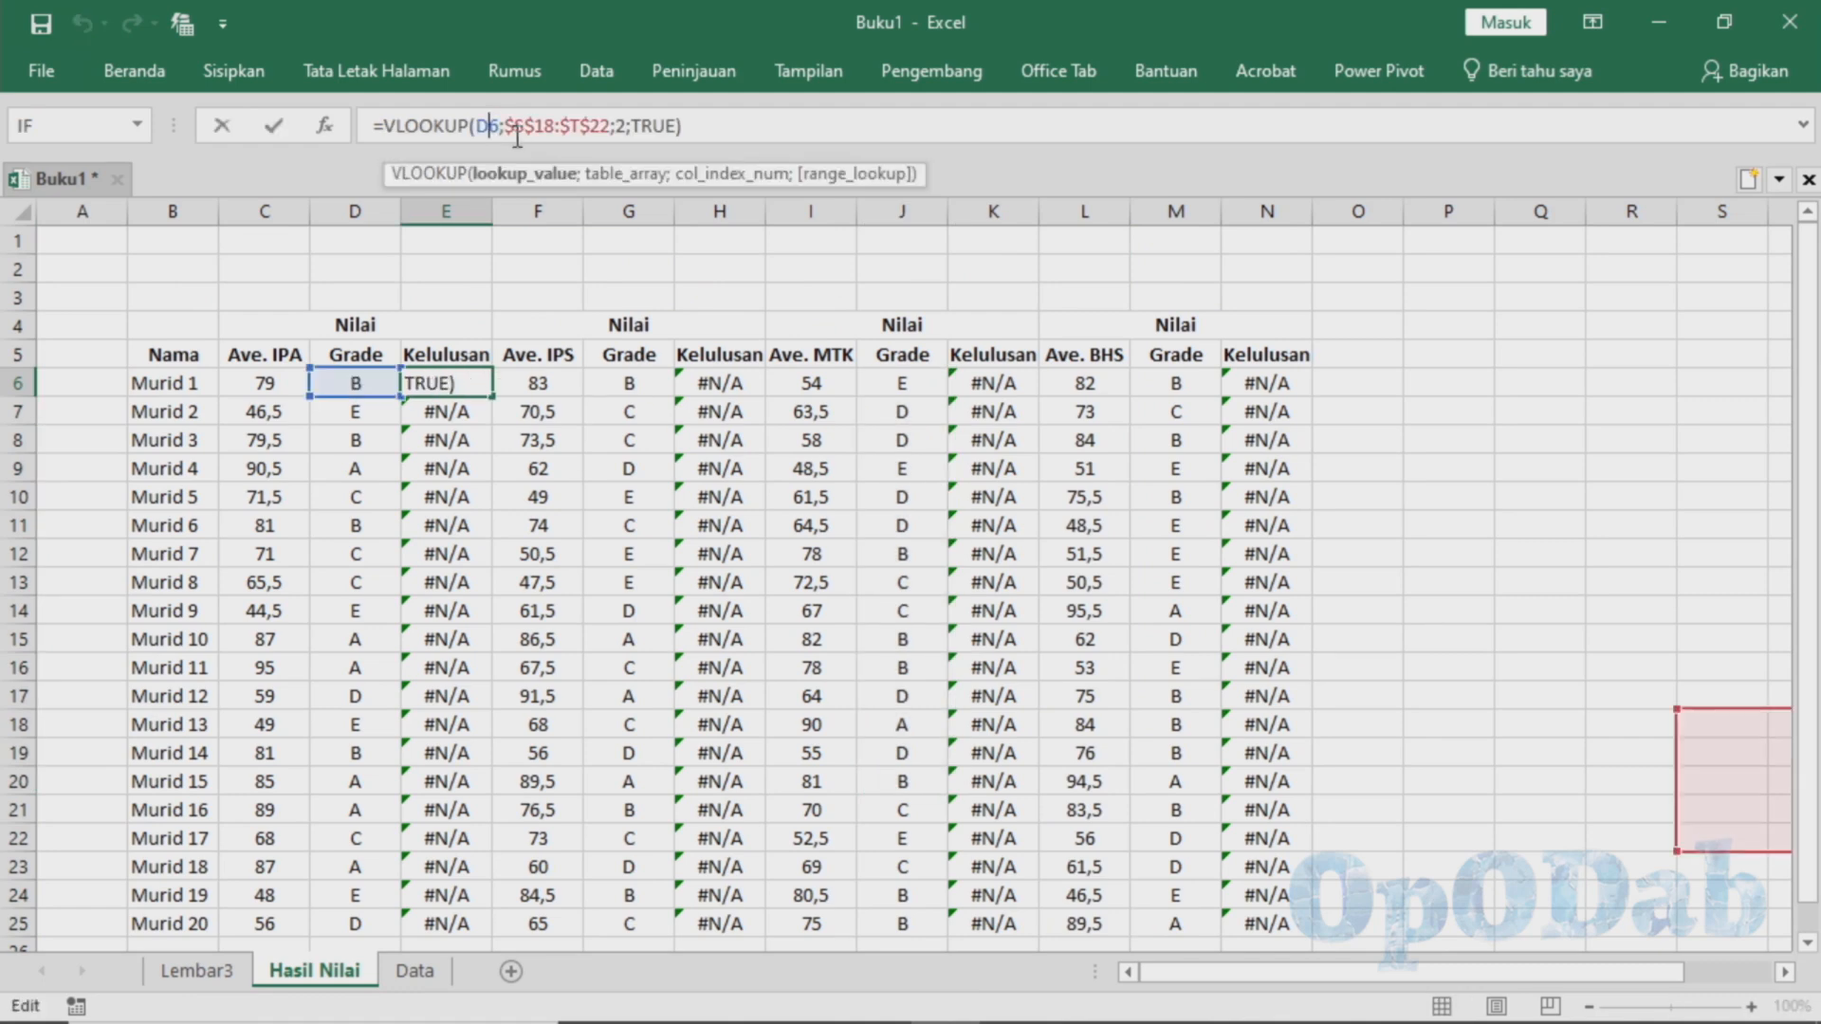
pyautogui.moveTo(516, 133); pyautogui.dragTo(604, 125)
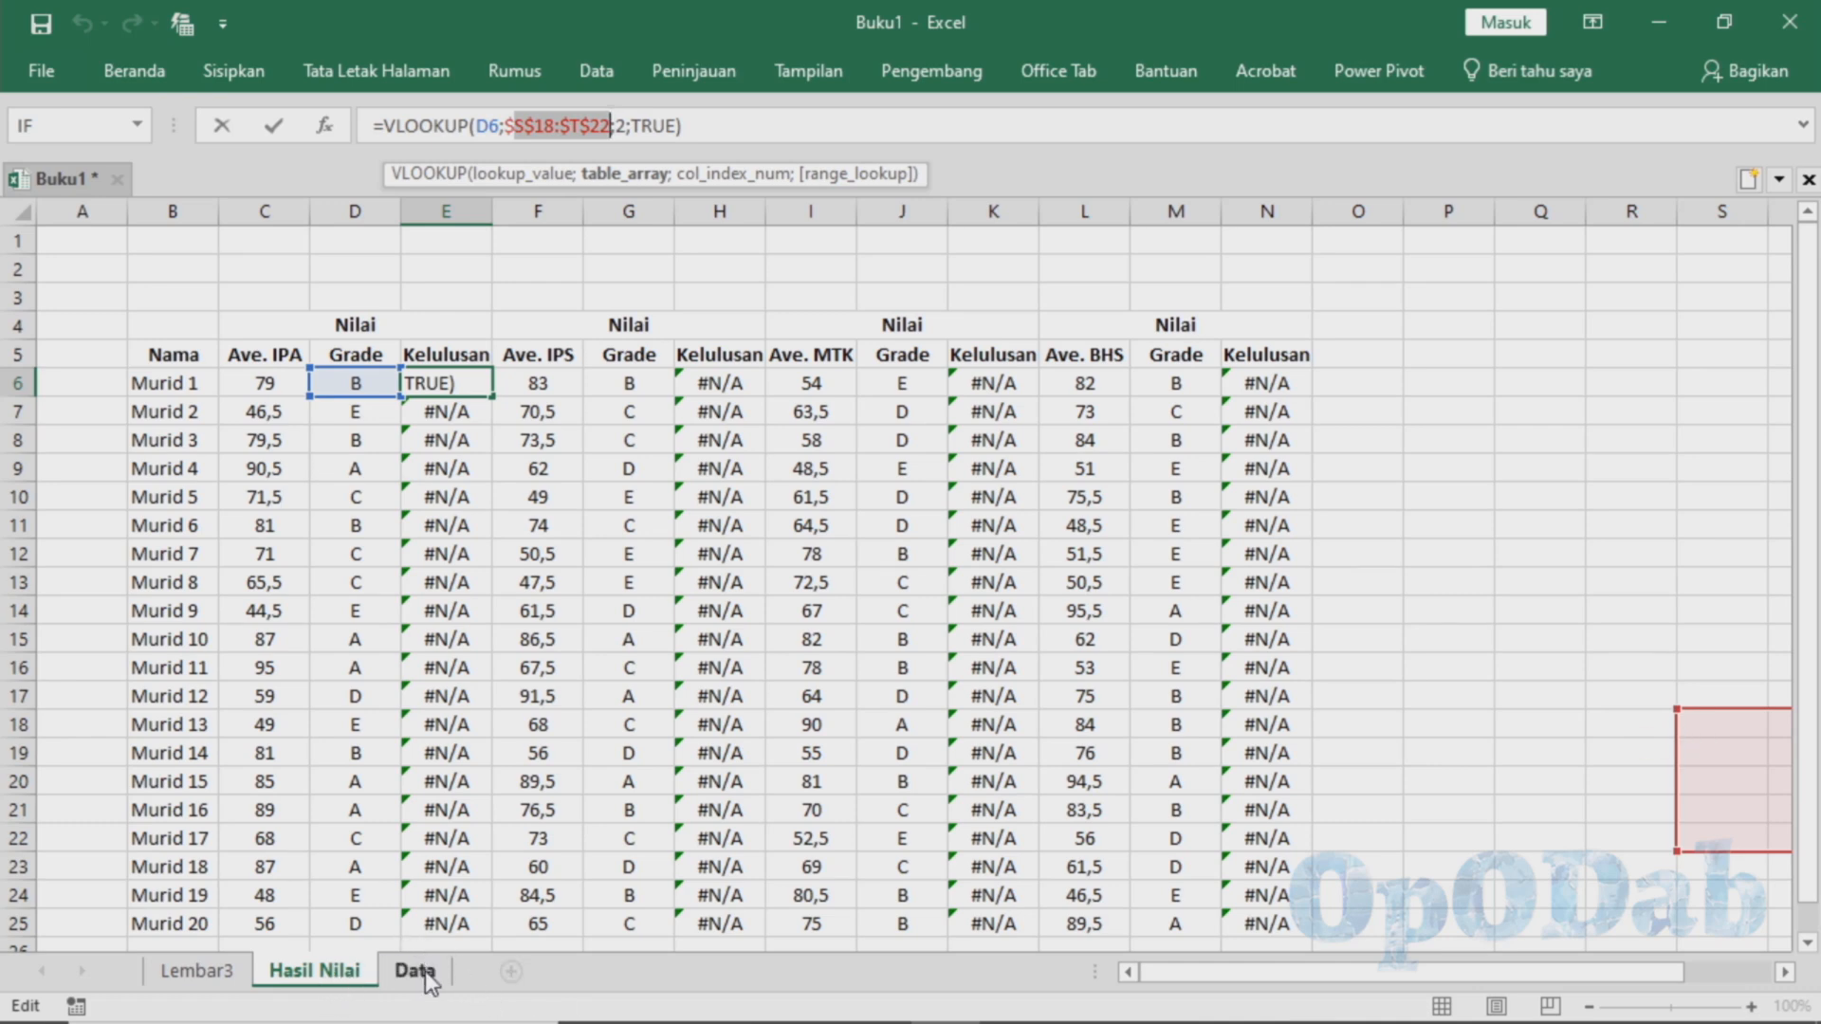
pyautogui.moveTo(505, 126); pyautogui.dragTo(612, 124)
pyautogui.press('BackSpace')
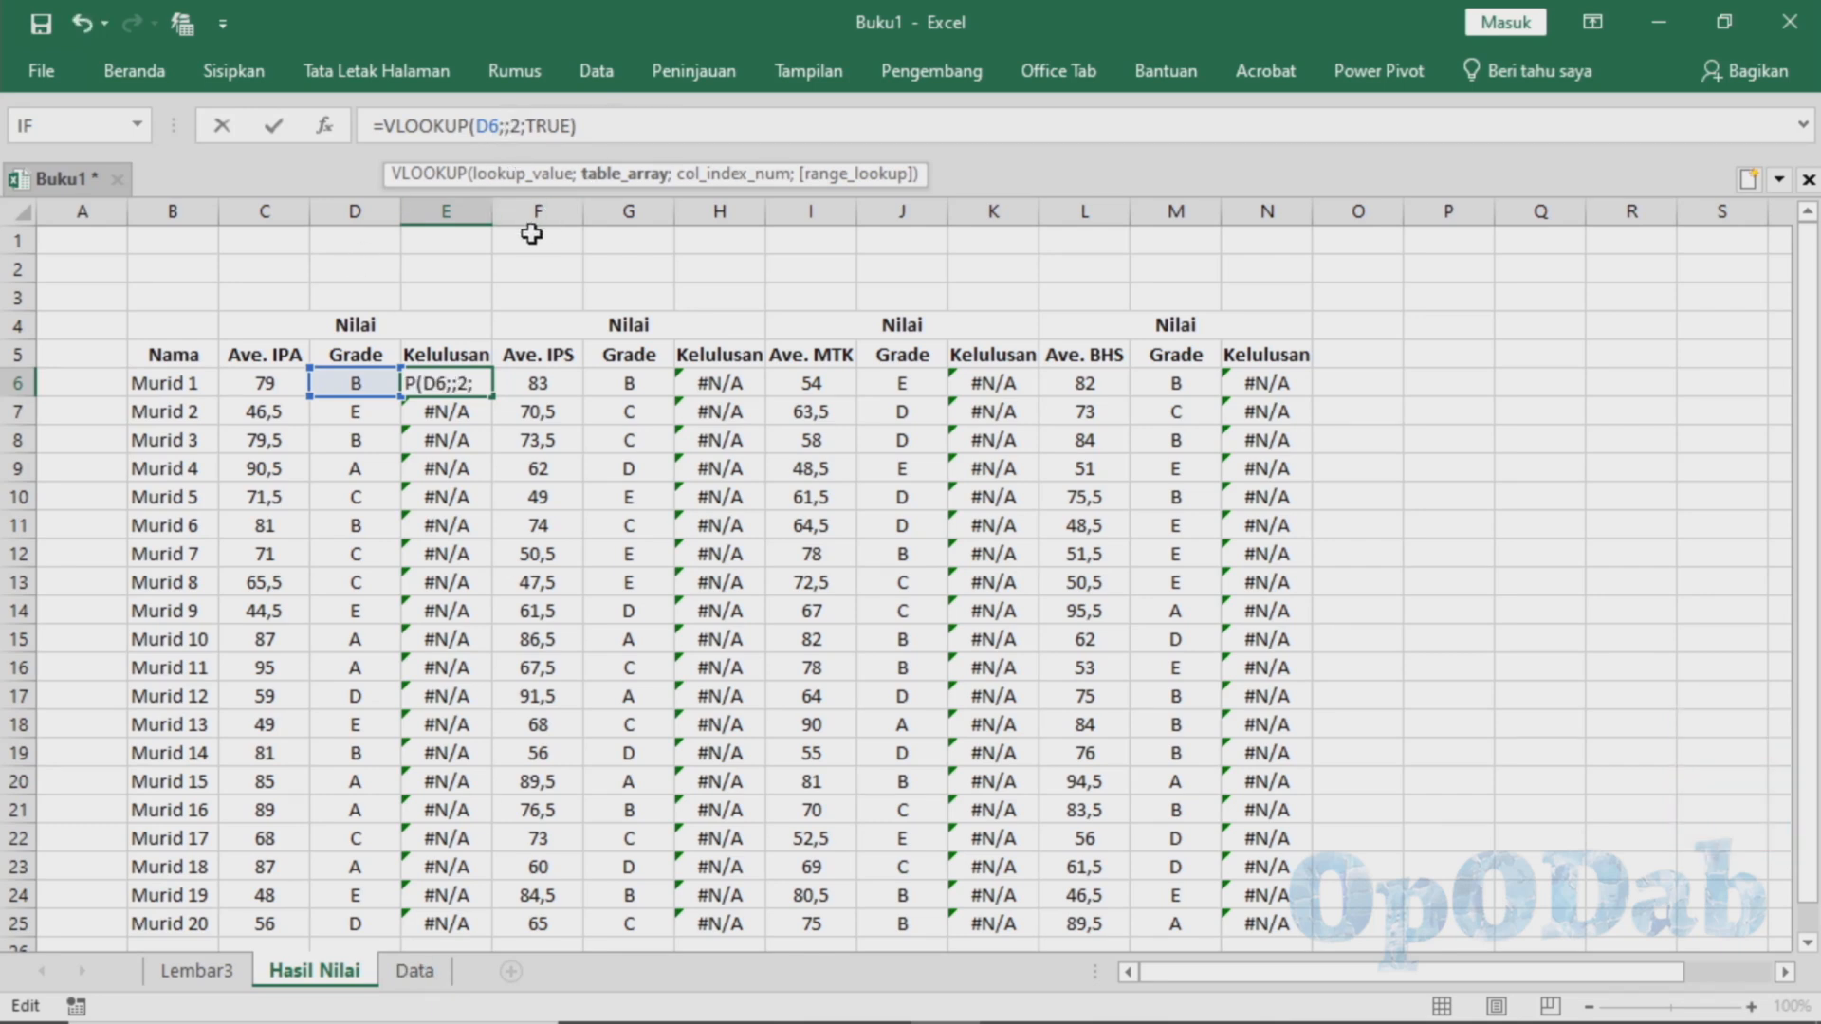
pyautogui.click(429, 975)
pyautogui.hscroll(5, 1193, 986)
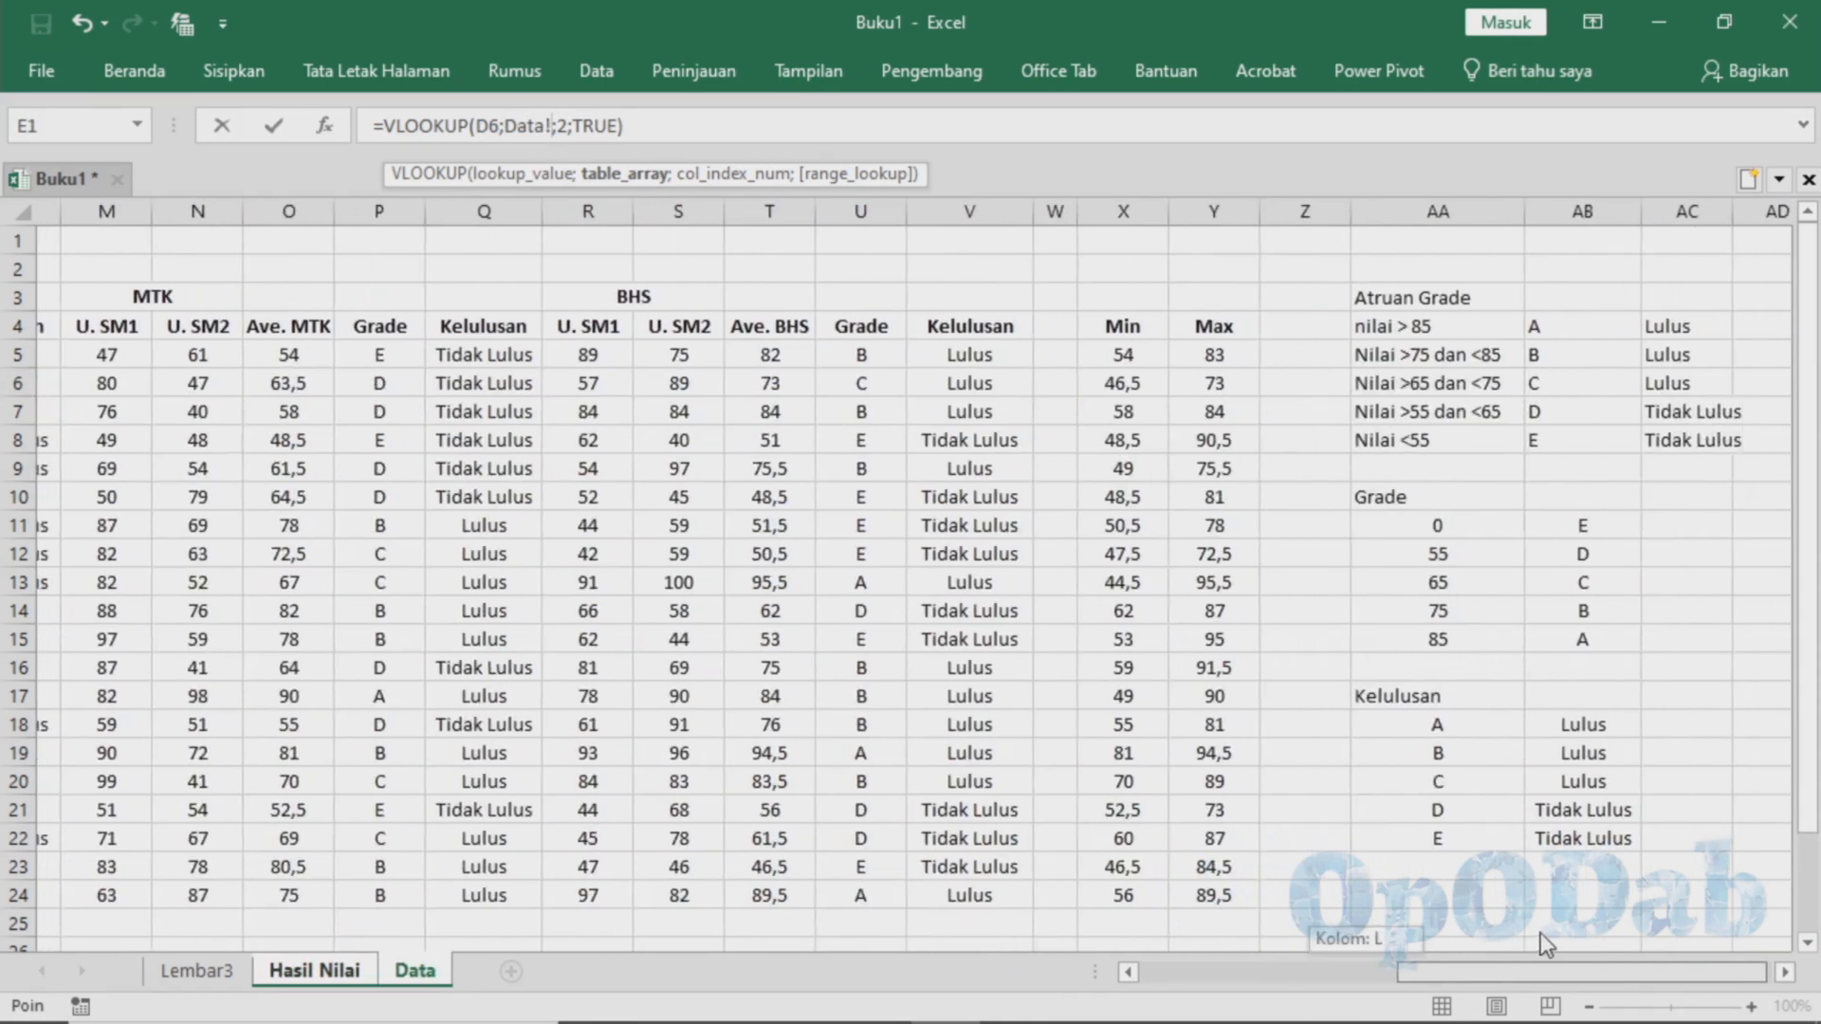
pyautogui.moveTo(1390, 723); pyautogui.dragTo(1560, 839)
pyautogui.press('Return')
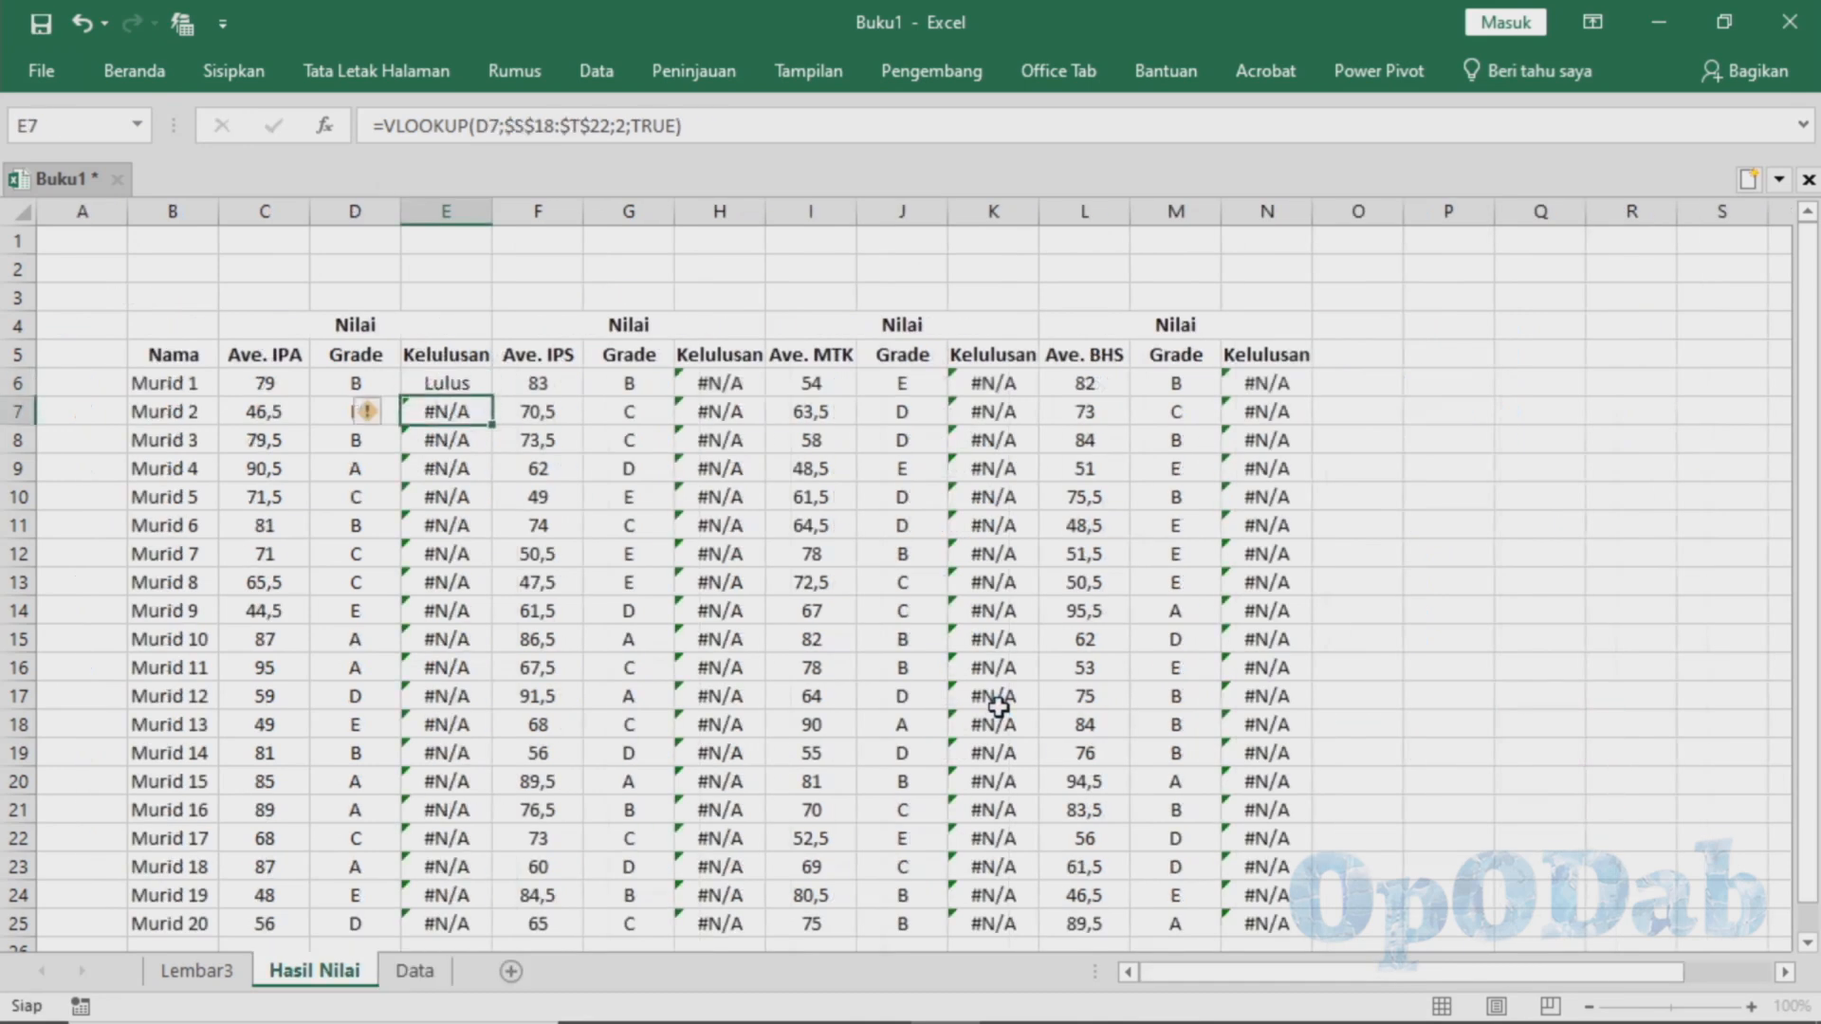
# Make the E6 lookup range absolute as Data!$AA$18:$AB$22 and fill the formula down to E25
pyautogui.press('Up')
pyautogui.click(506, 126)
pyautogui.write('$')
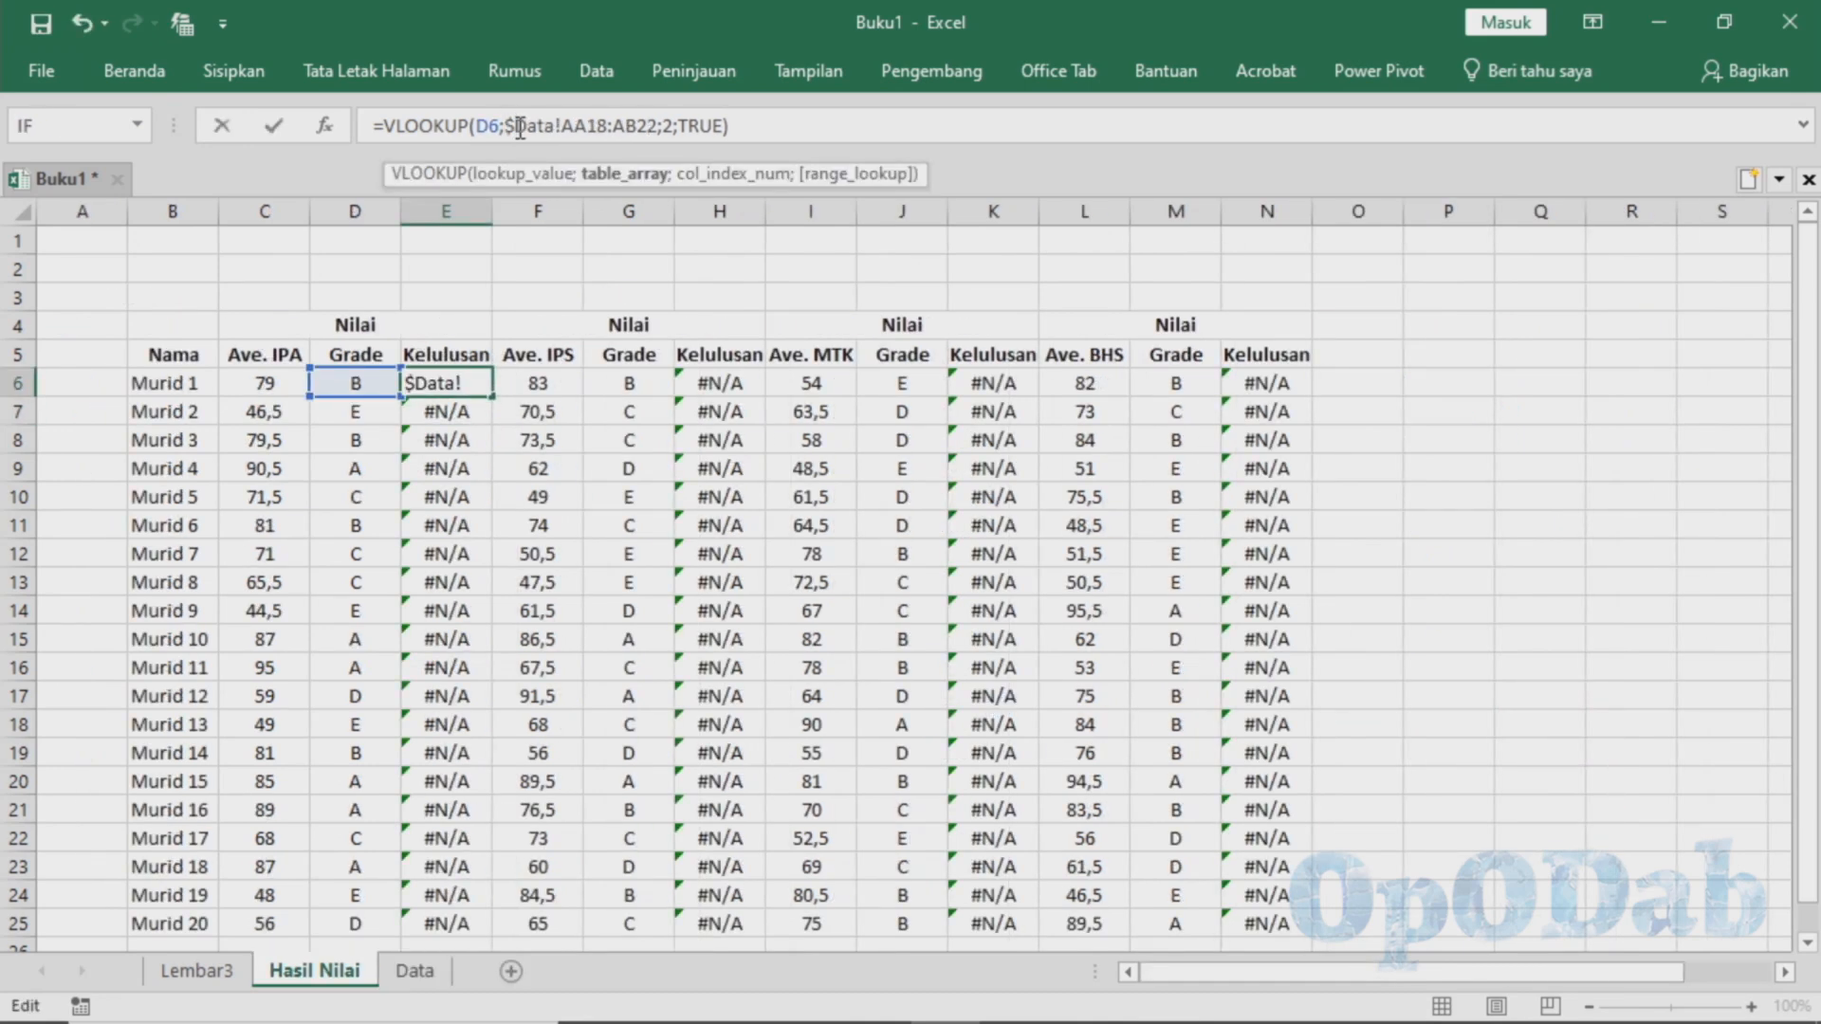
pyautogui.click(587, 126)
pyautogui.write('$')
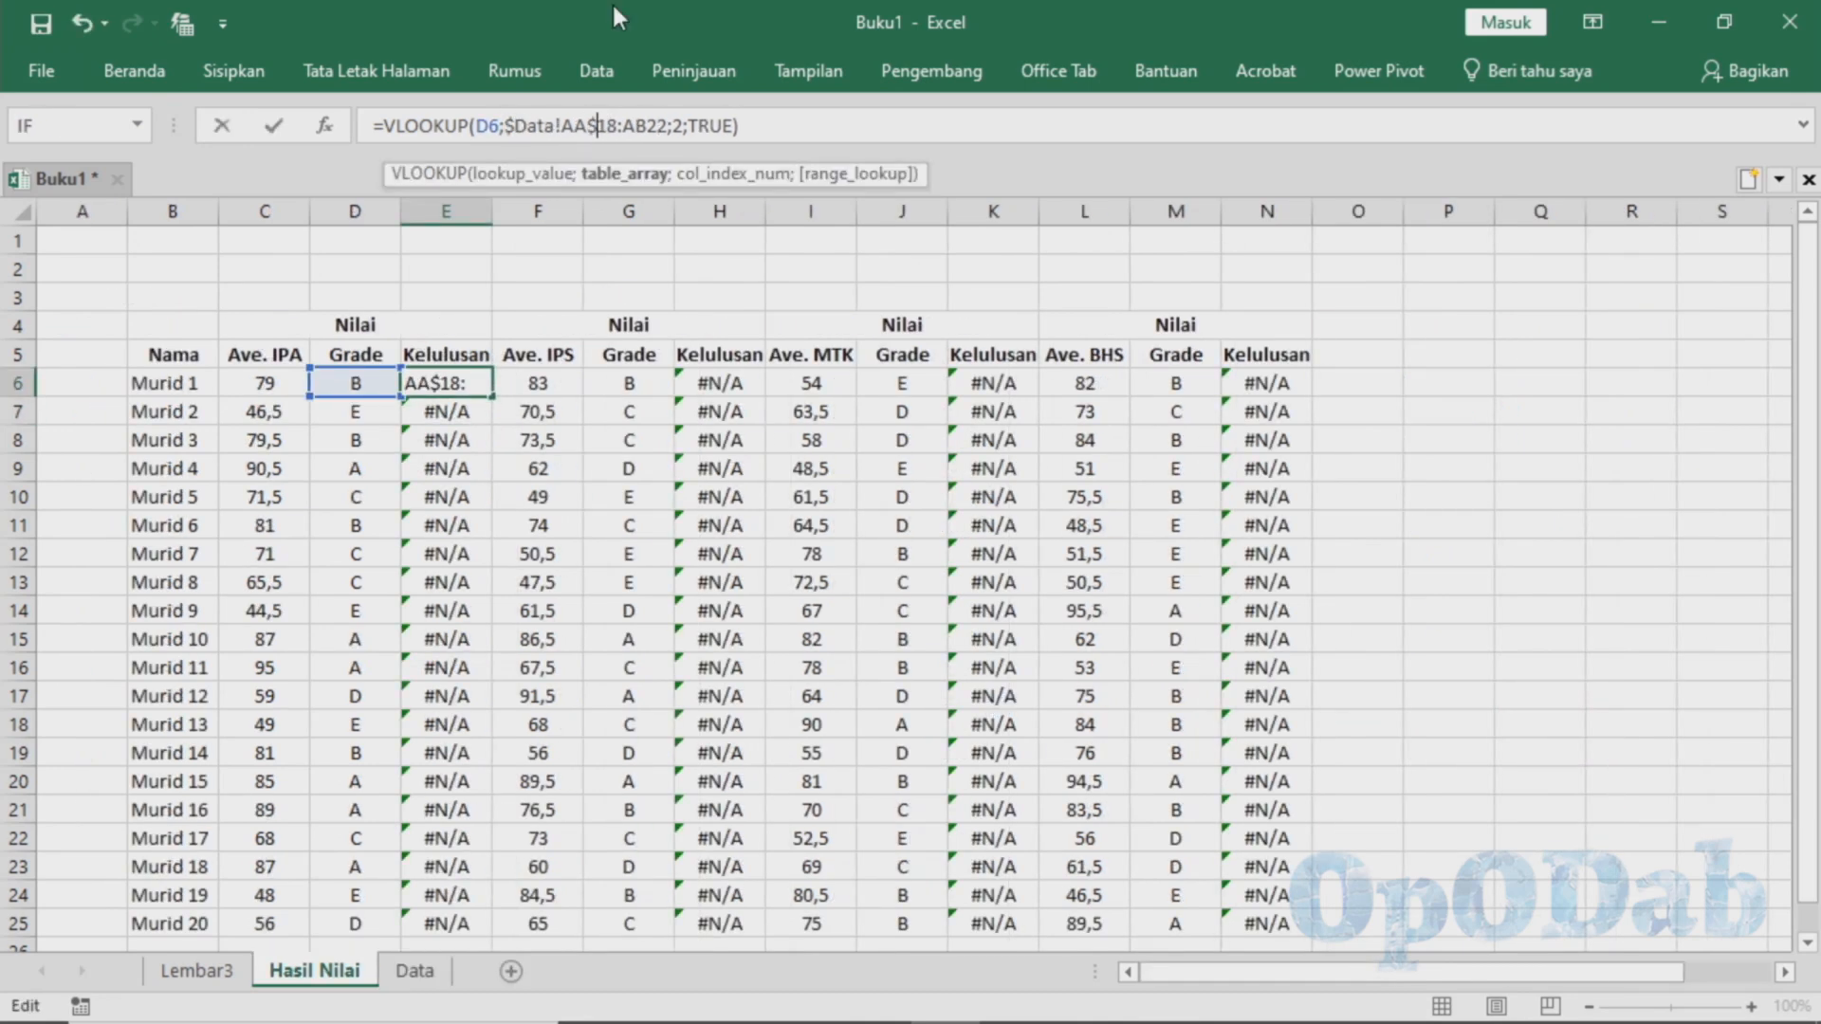
pyautogui.click(622, 126)
pyautogui.write('$')
pyautogui.click(661, 126)
pyautogui.write('$AB$')
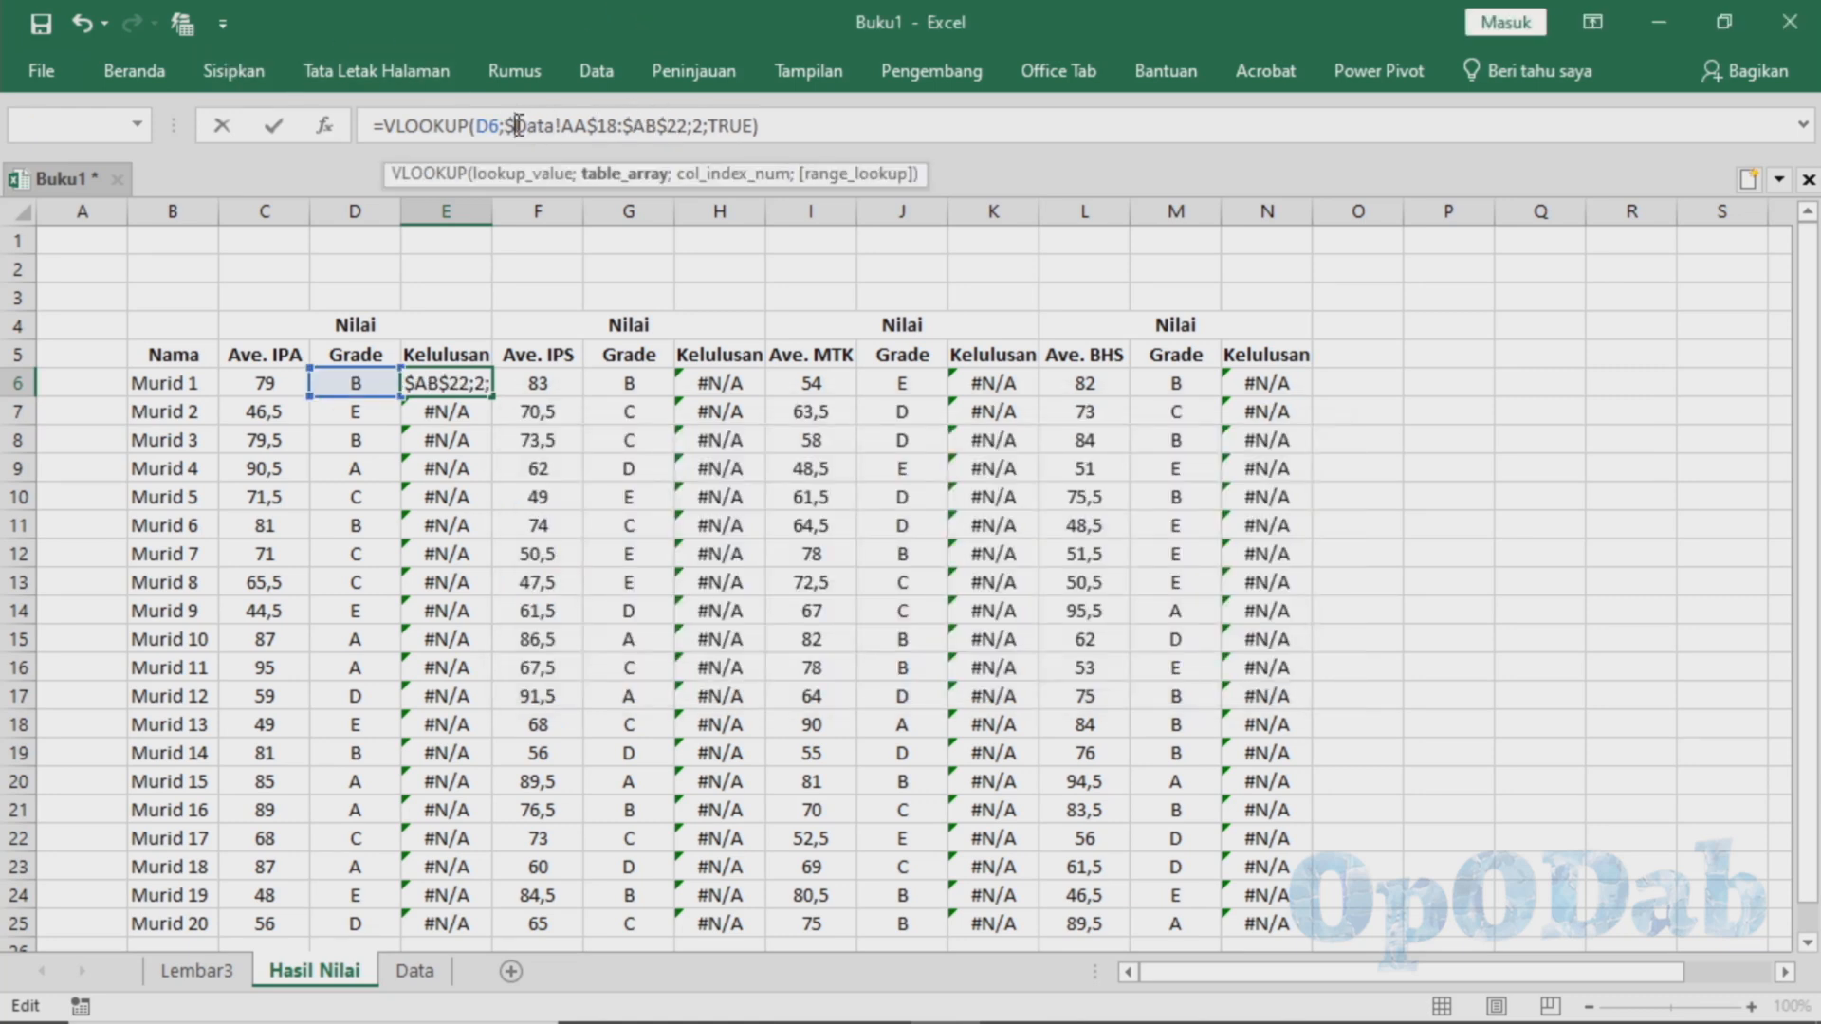
pyautogui.click(517, 126)
pyautogui.press('BackSpace')
pyautogui.press('Right')
pyautogui.press('Right')
pyautogui.press('Right')
pyautogui.press('Right')
pyautogui.press('Right')
pyautogui.write('$')
pyautogui.press('Return')
pyautogui.press('Up')
pyautogui.moveTo(494, 396); pyautogui.dragTo(544, 930)
# Copy the Kelulusan formula in E6 to the other Kelulusan cells H6, K6 and N6
pyautogui.click(451, 385)
pyautogui.hotkey('ctrl', 'c')
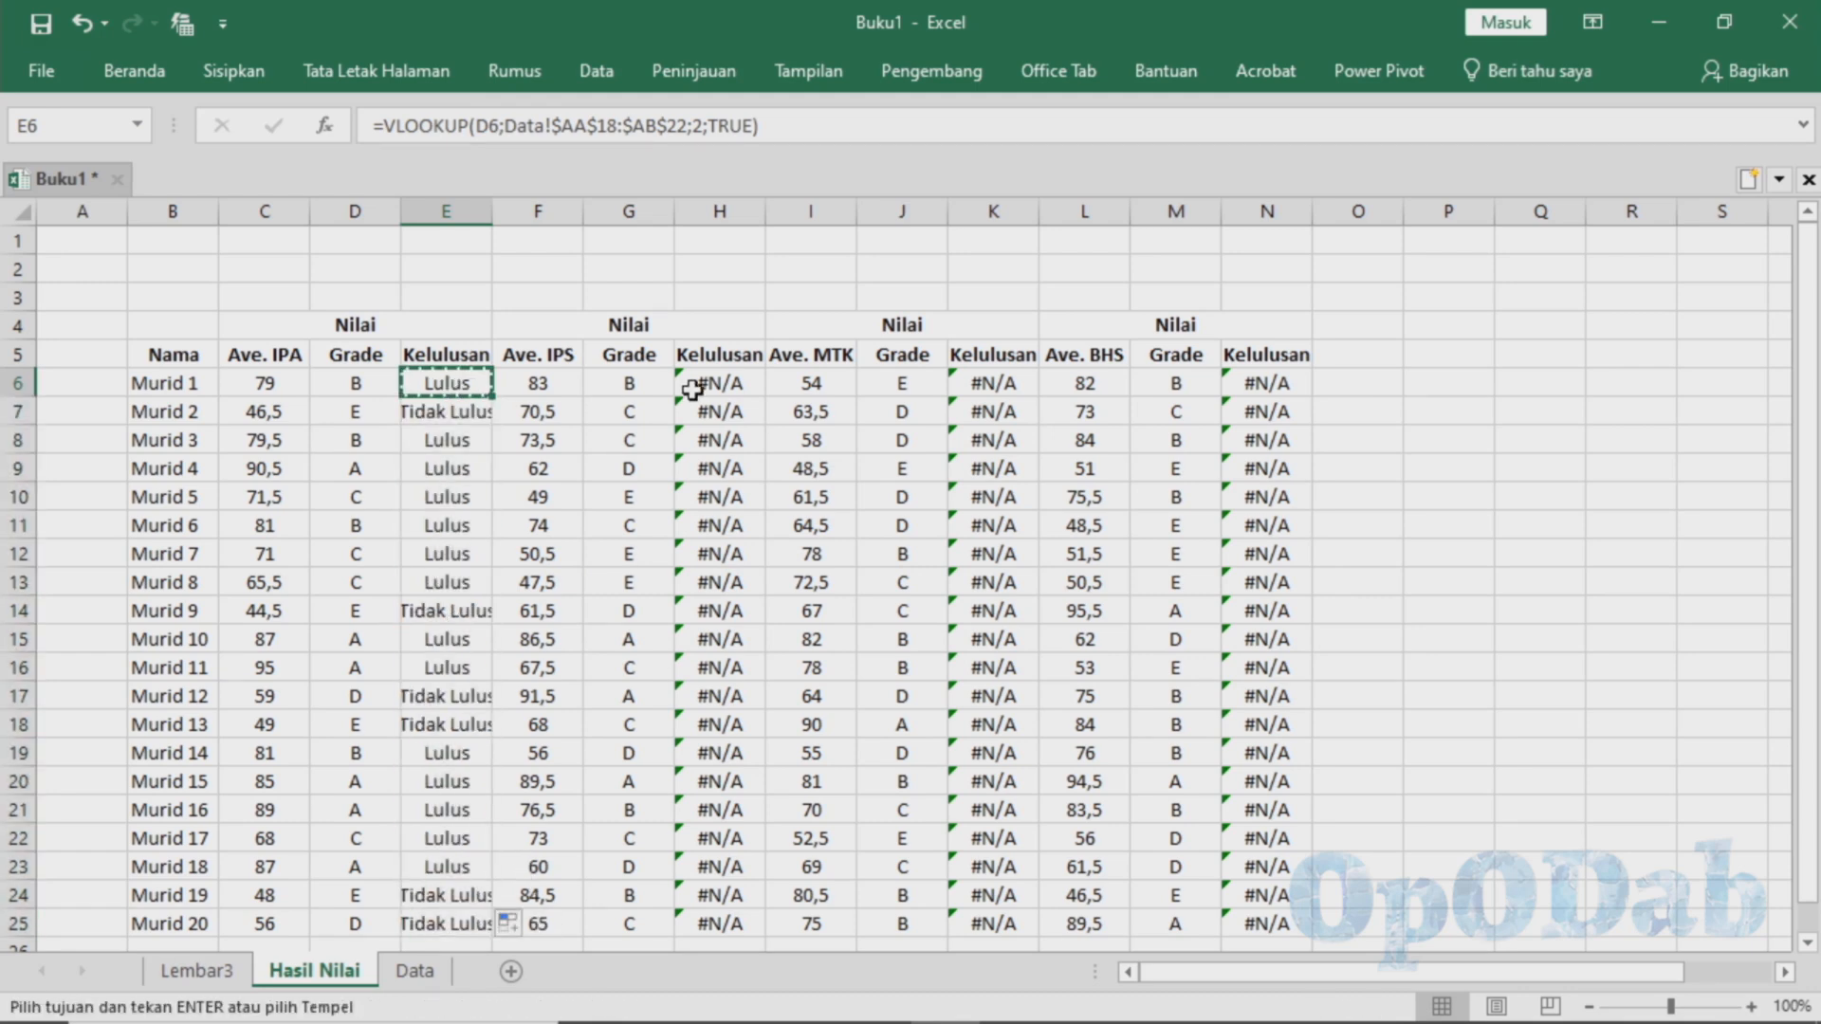
pyautogui.click(691, 385)
pyautogui.hotkey('ctrl', 'v')
pyautogui.click(993, 383)
pyautogui.hotkey('ctrl', 'v')
pyautogui.click(1176, 383)
pyautogui.click(1256, 383)
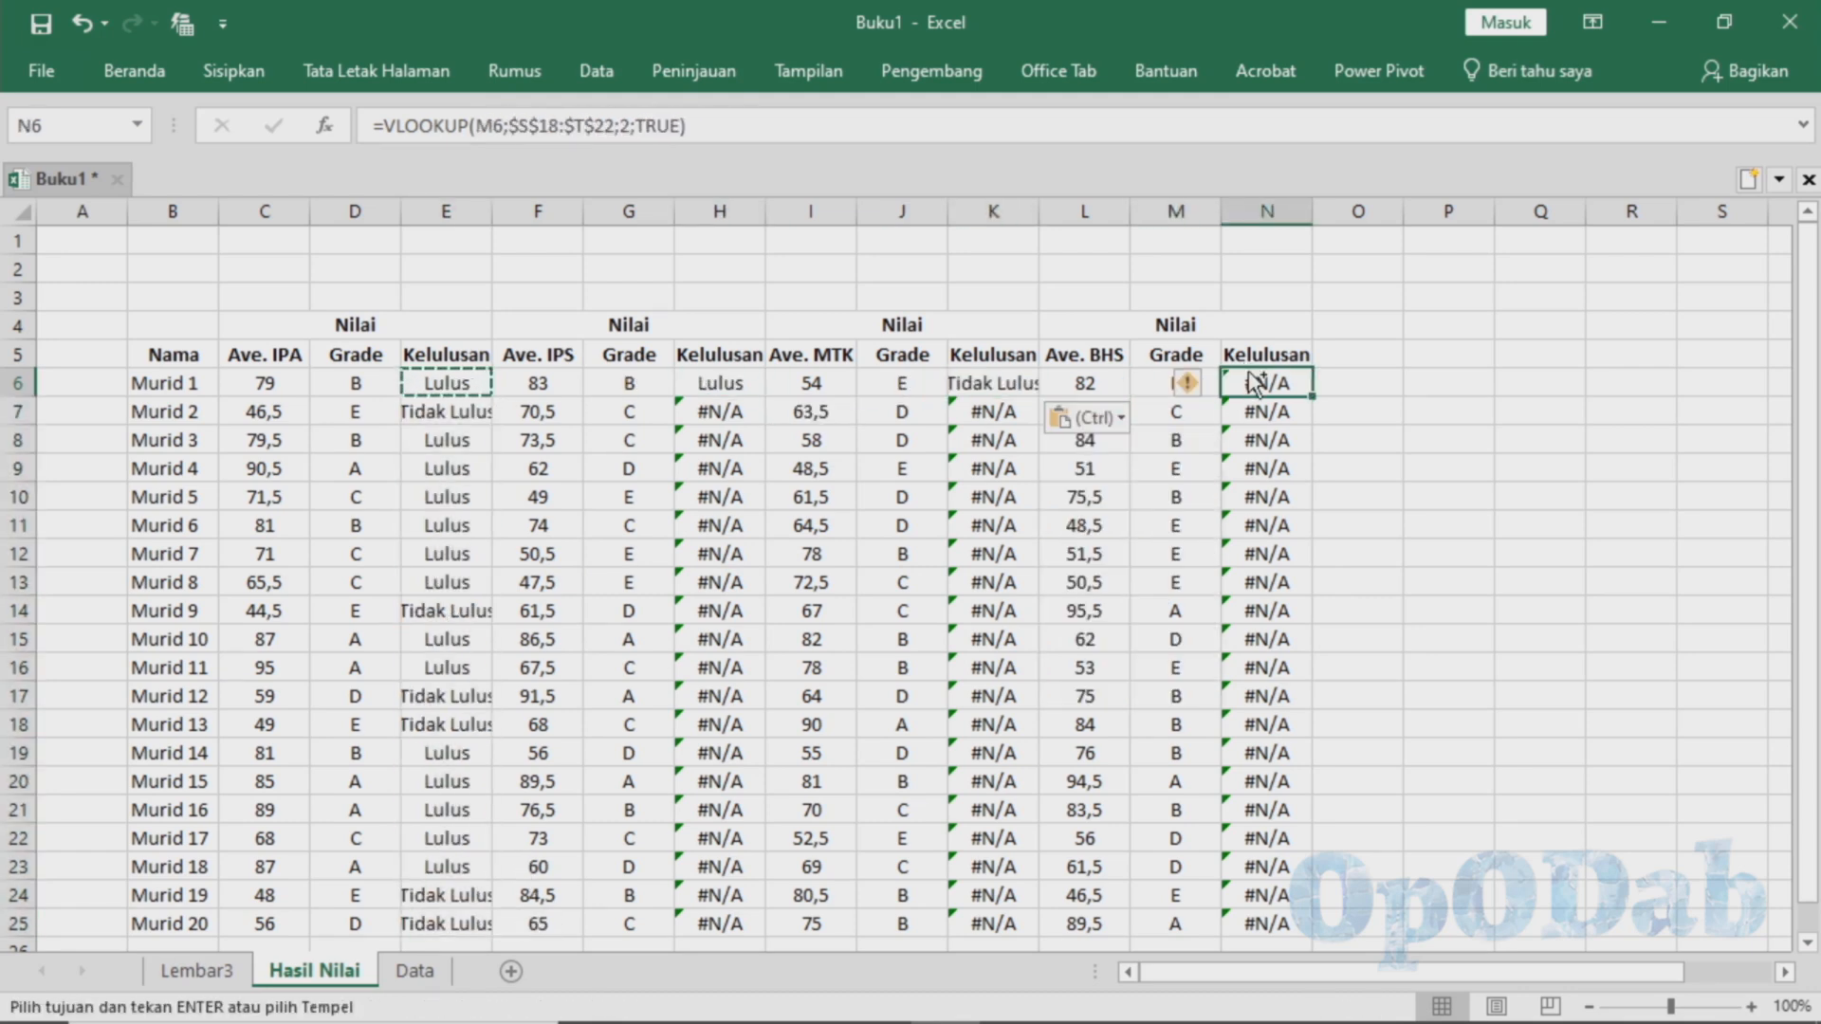
pyautogui.hotkey('ctrl', 'v')
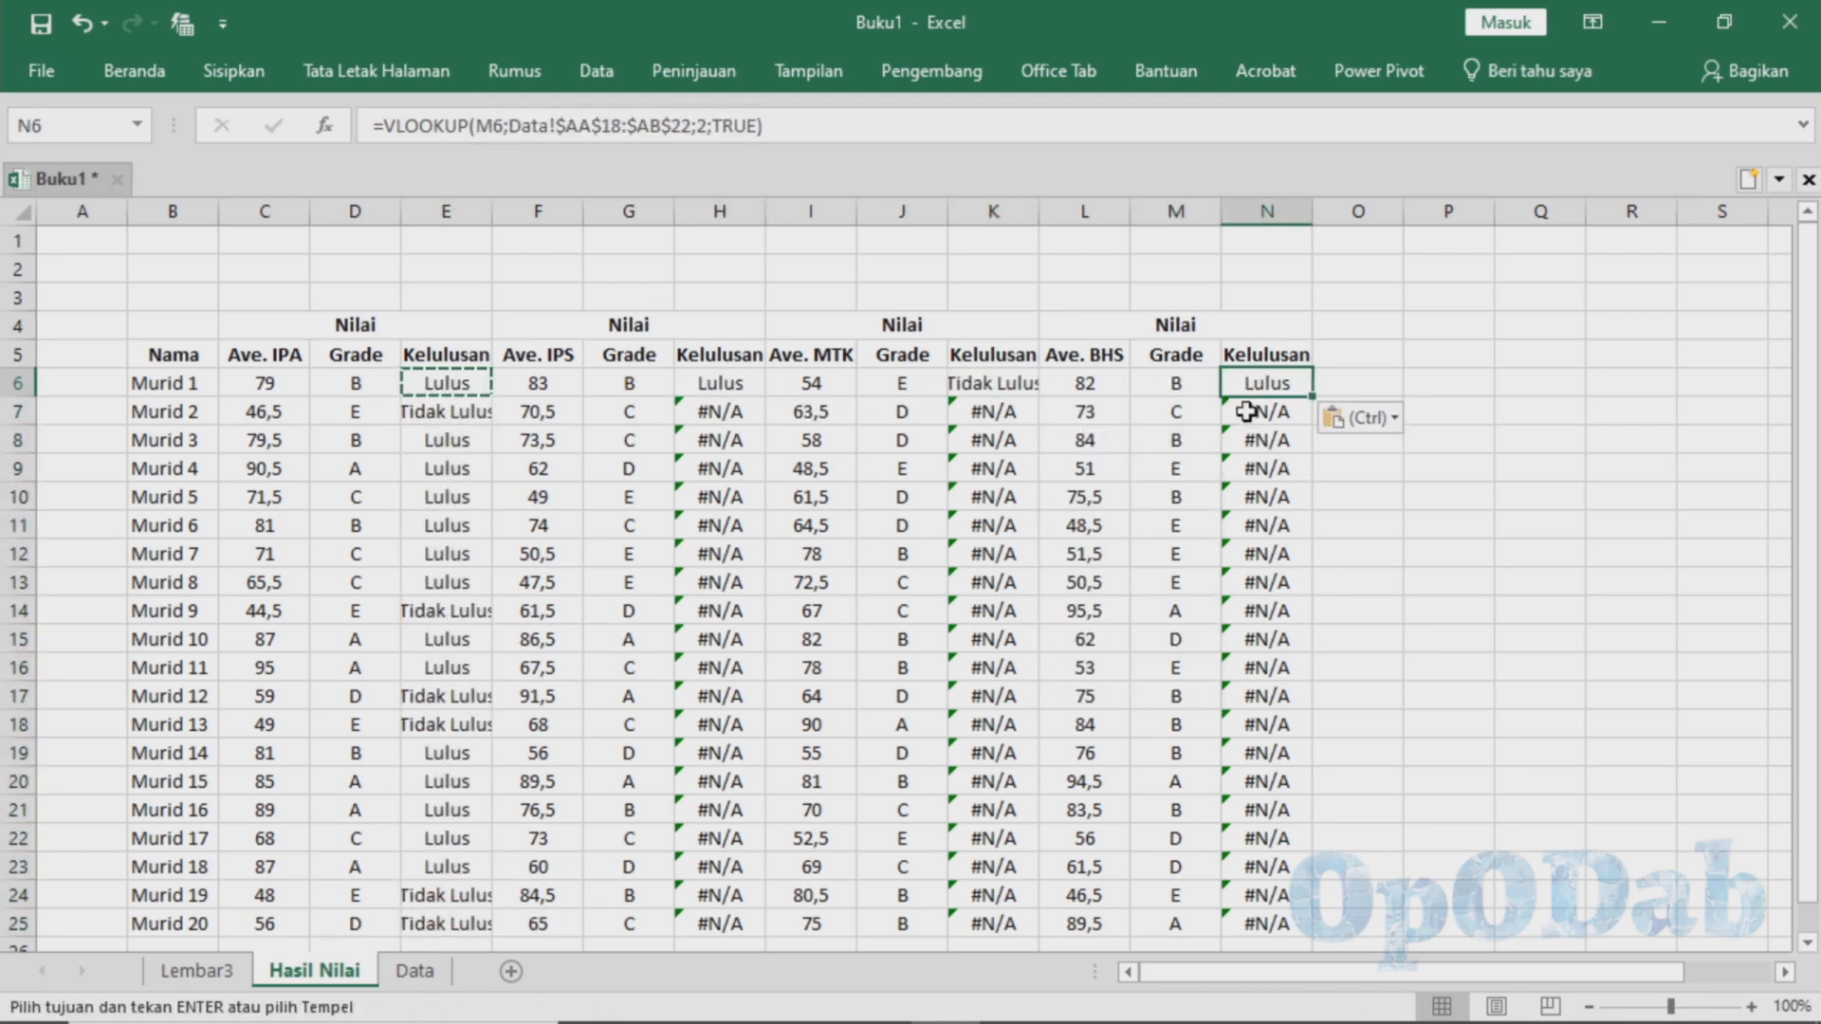
# Fill the Kelulusan formulas in H6, K6 and N6 down to row 25
pyautogui.click(691, 384)
pyautogui.moveTo(764, 397); pyautogui.dragTo(748, 928)
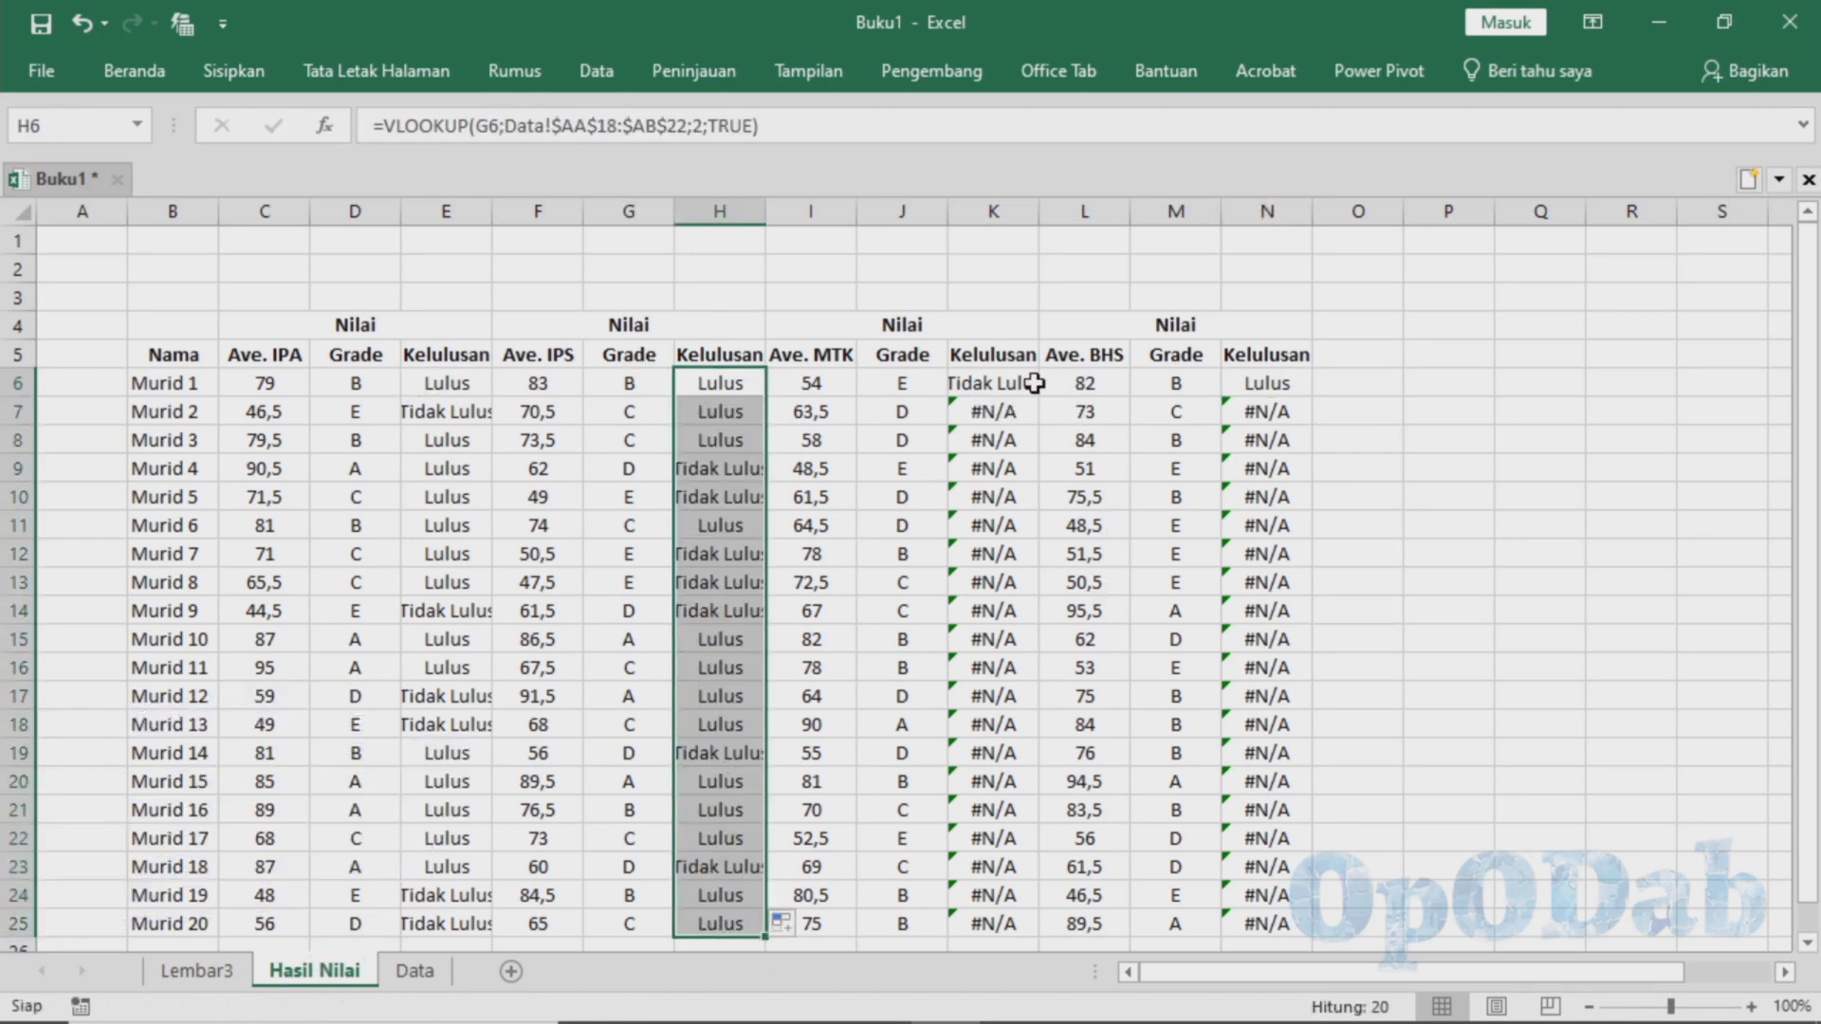
pyautogui.click(992, 383)
pyautogui.moveTo(1039, 397); pyautogui.dragTo(1008, 927)
pyautogui.click(1266, 383)
pyautogui.moveTo(1312, 397); pyautogui.dragTo(1271, 927)
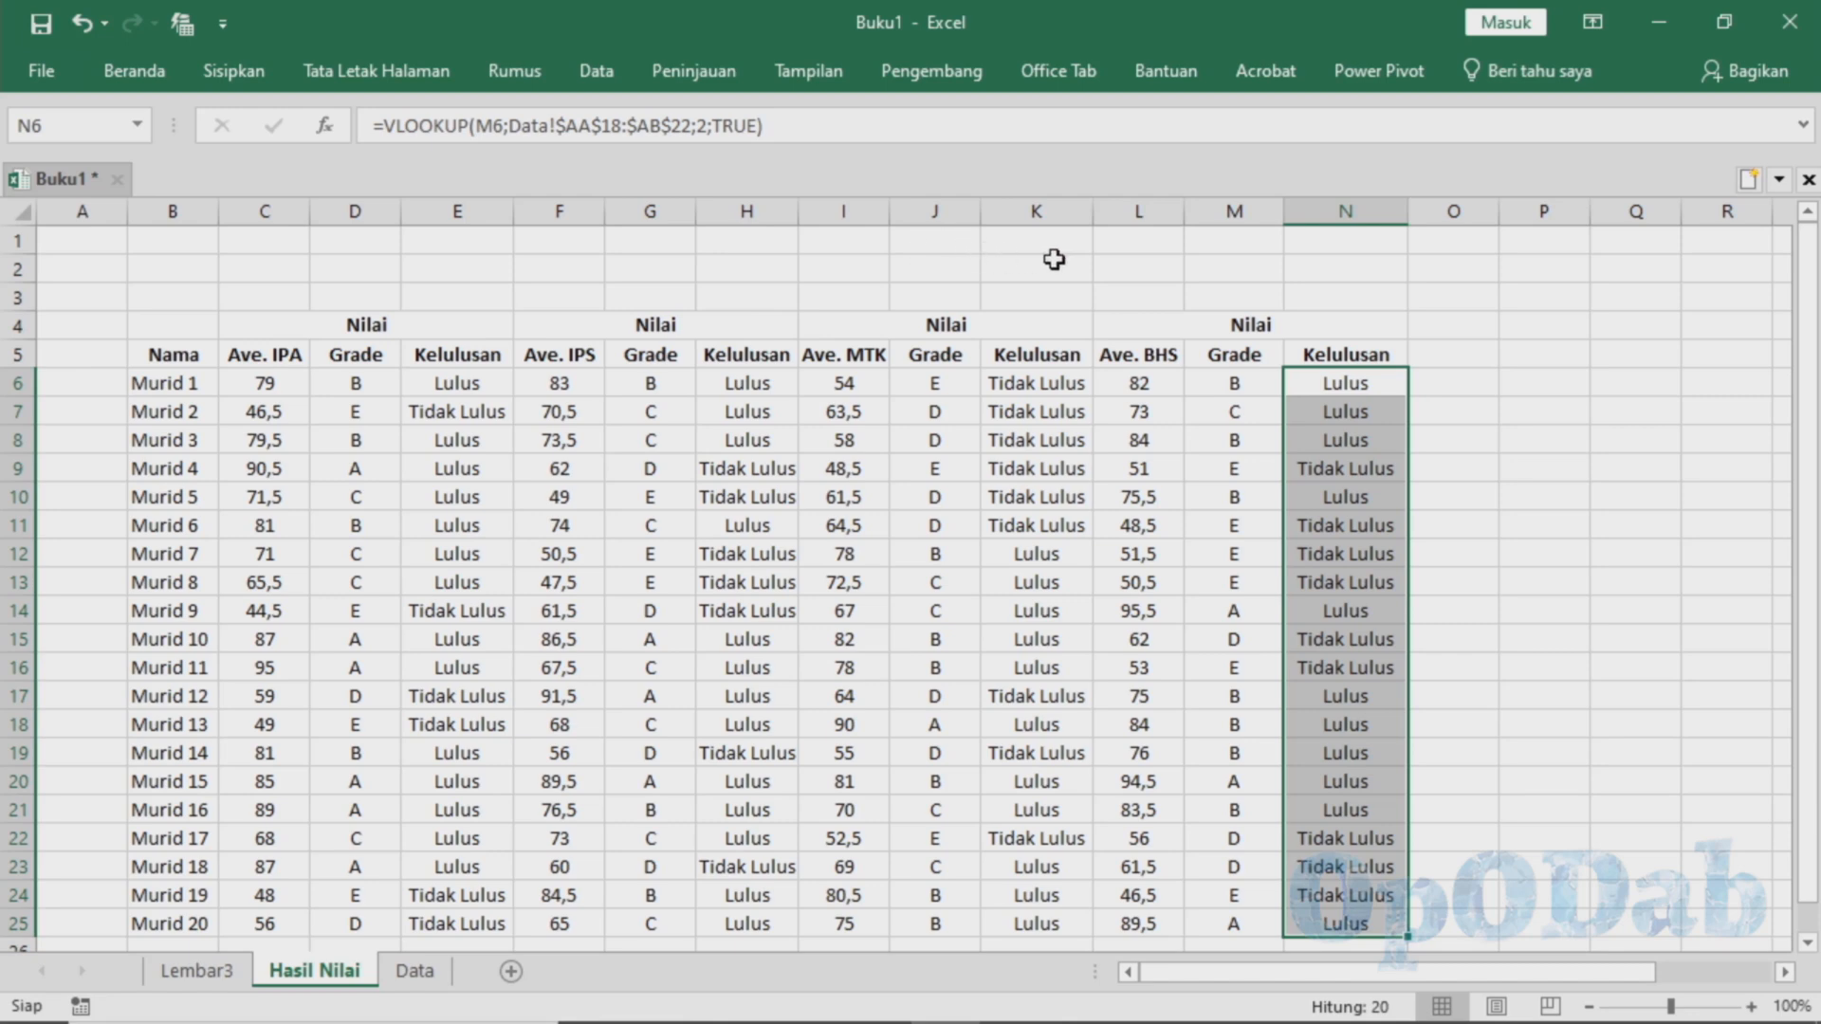
pyautogui.click(941, 75)
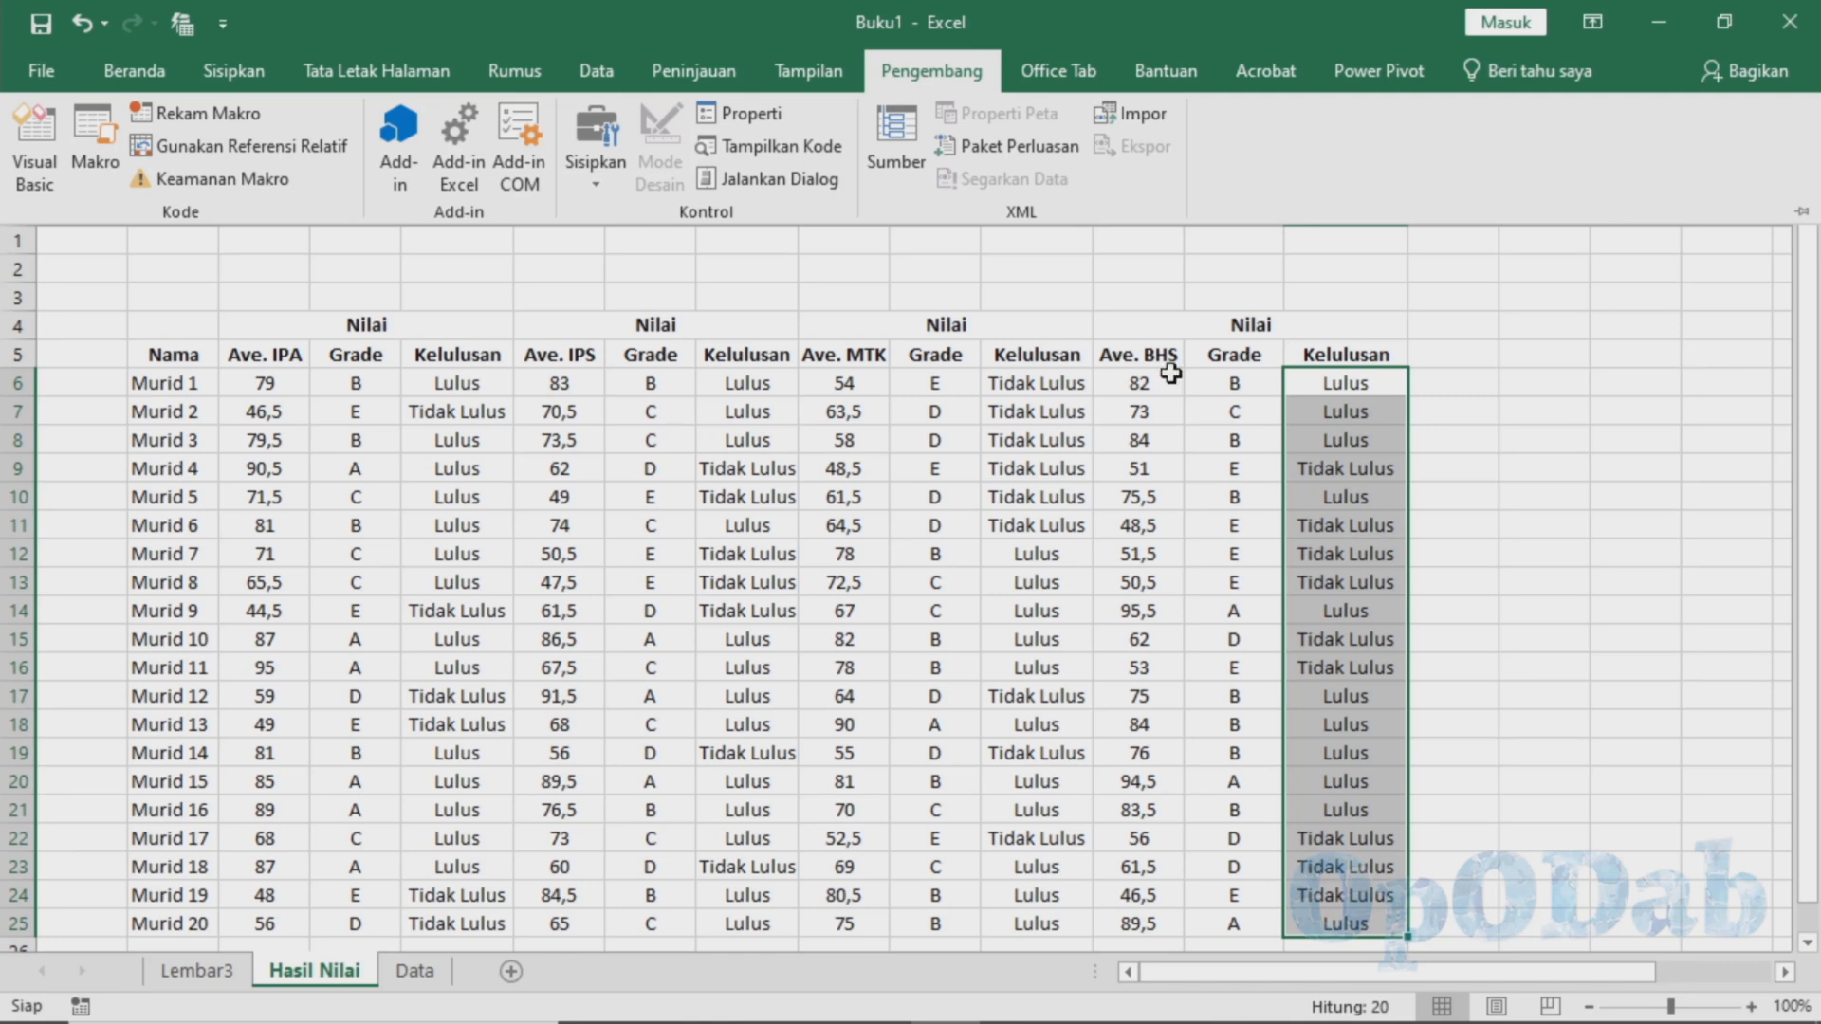
pyautogui.scroll(-2, 908, 533)
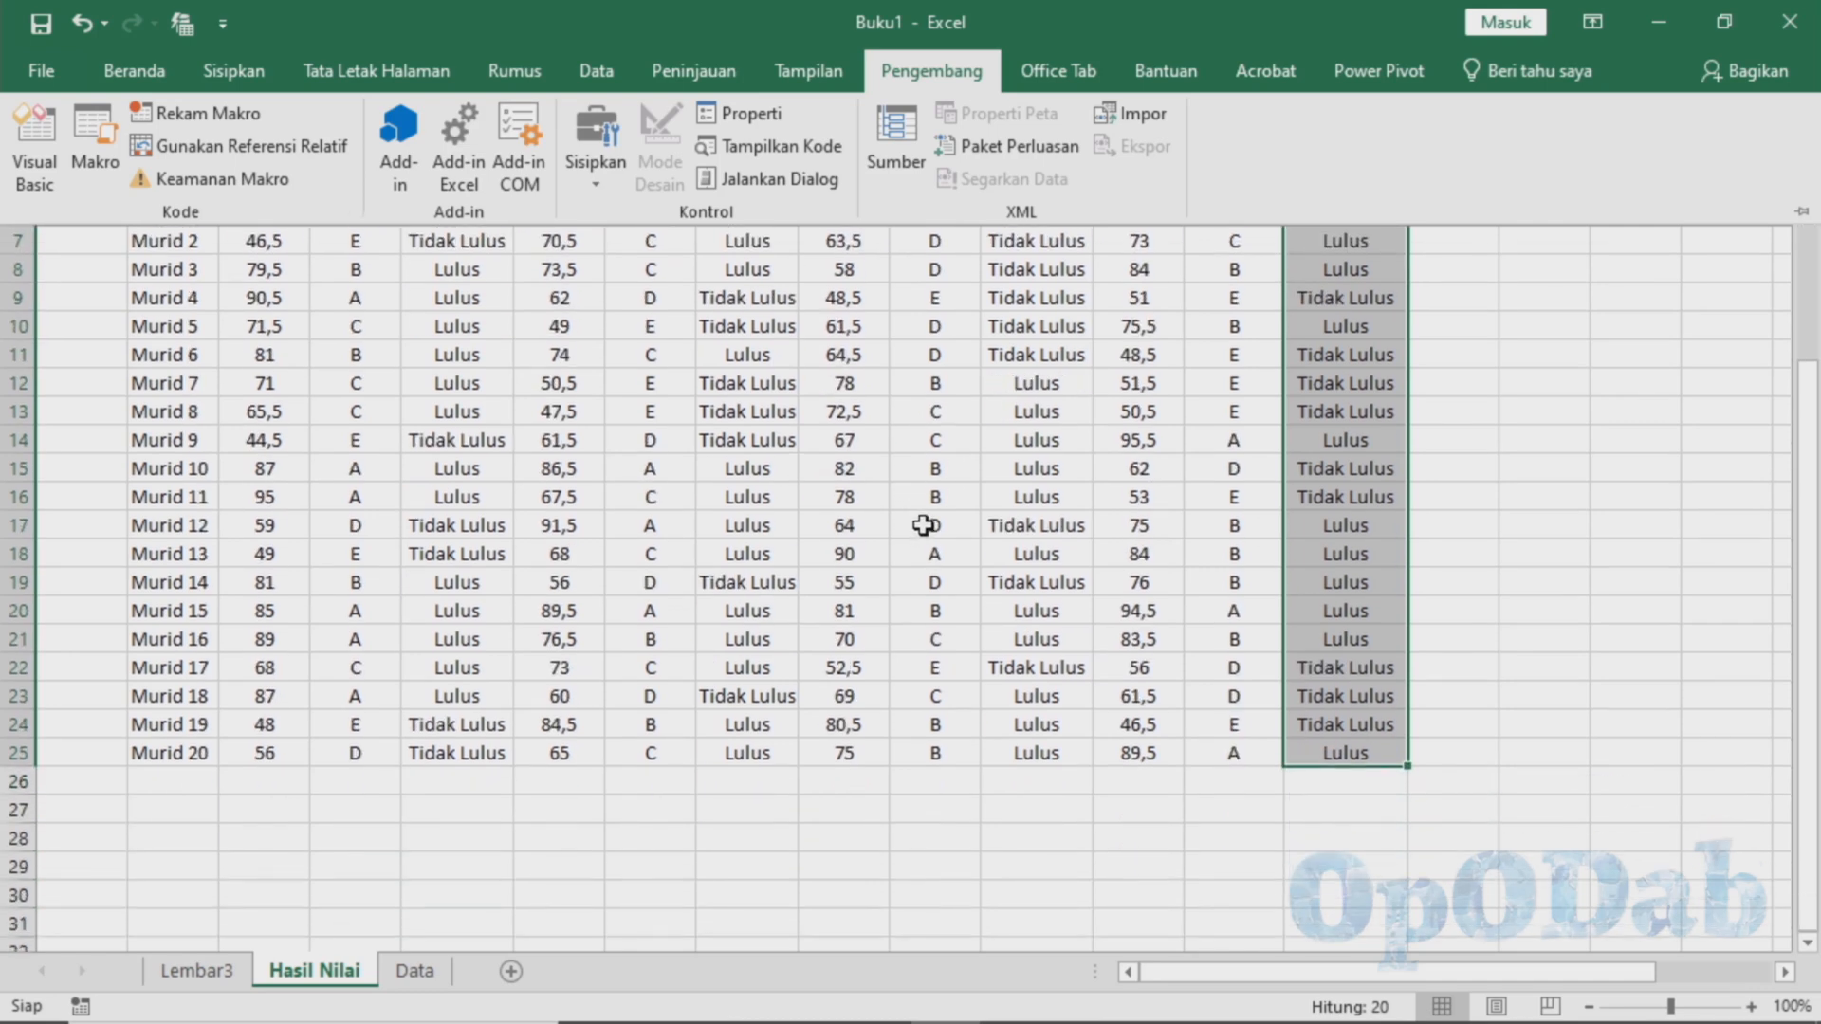
pyautogui.scroll(2, 834, 581)
pyautogui.click(670, 303)
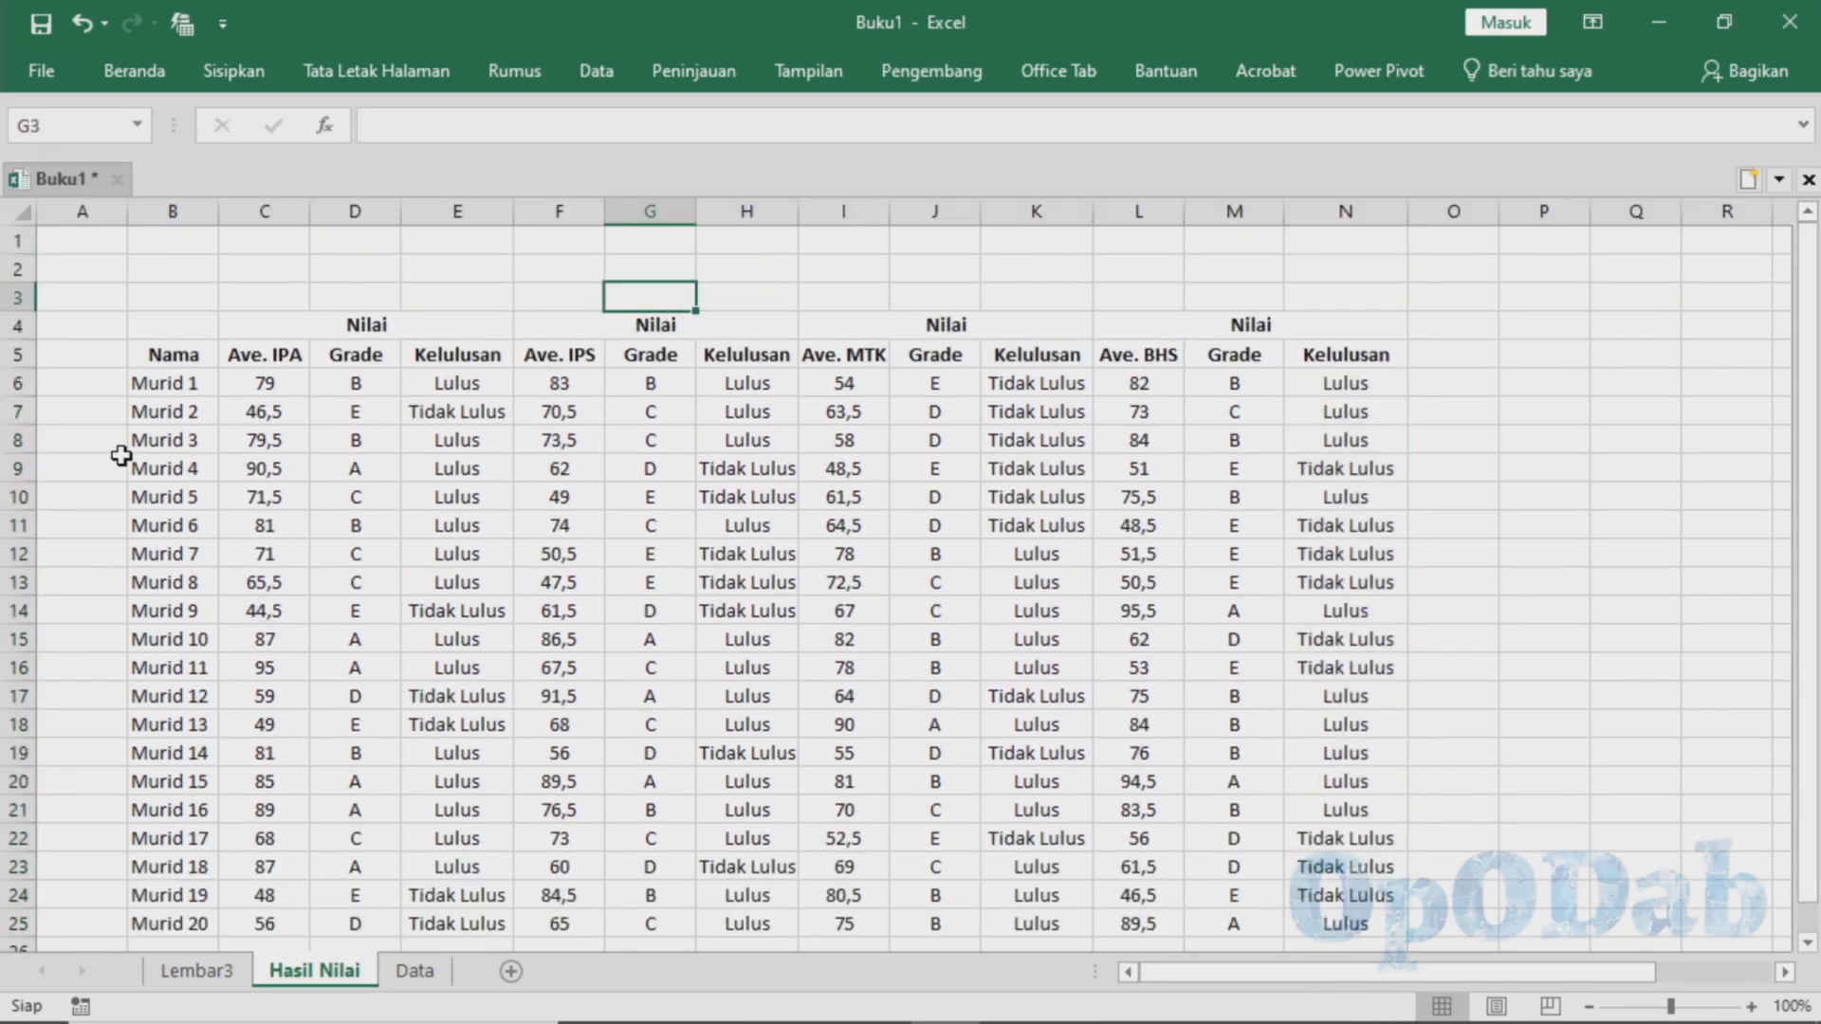
# Insert a PivotChart with its PivotTable from the Hasil Nilai table on a new sheet
pyautogui.click(245, 361)
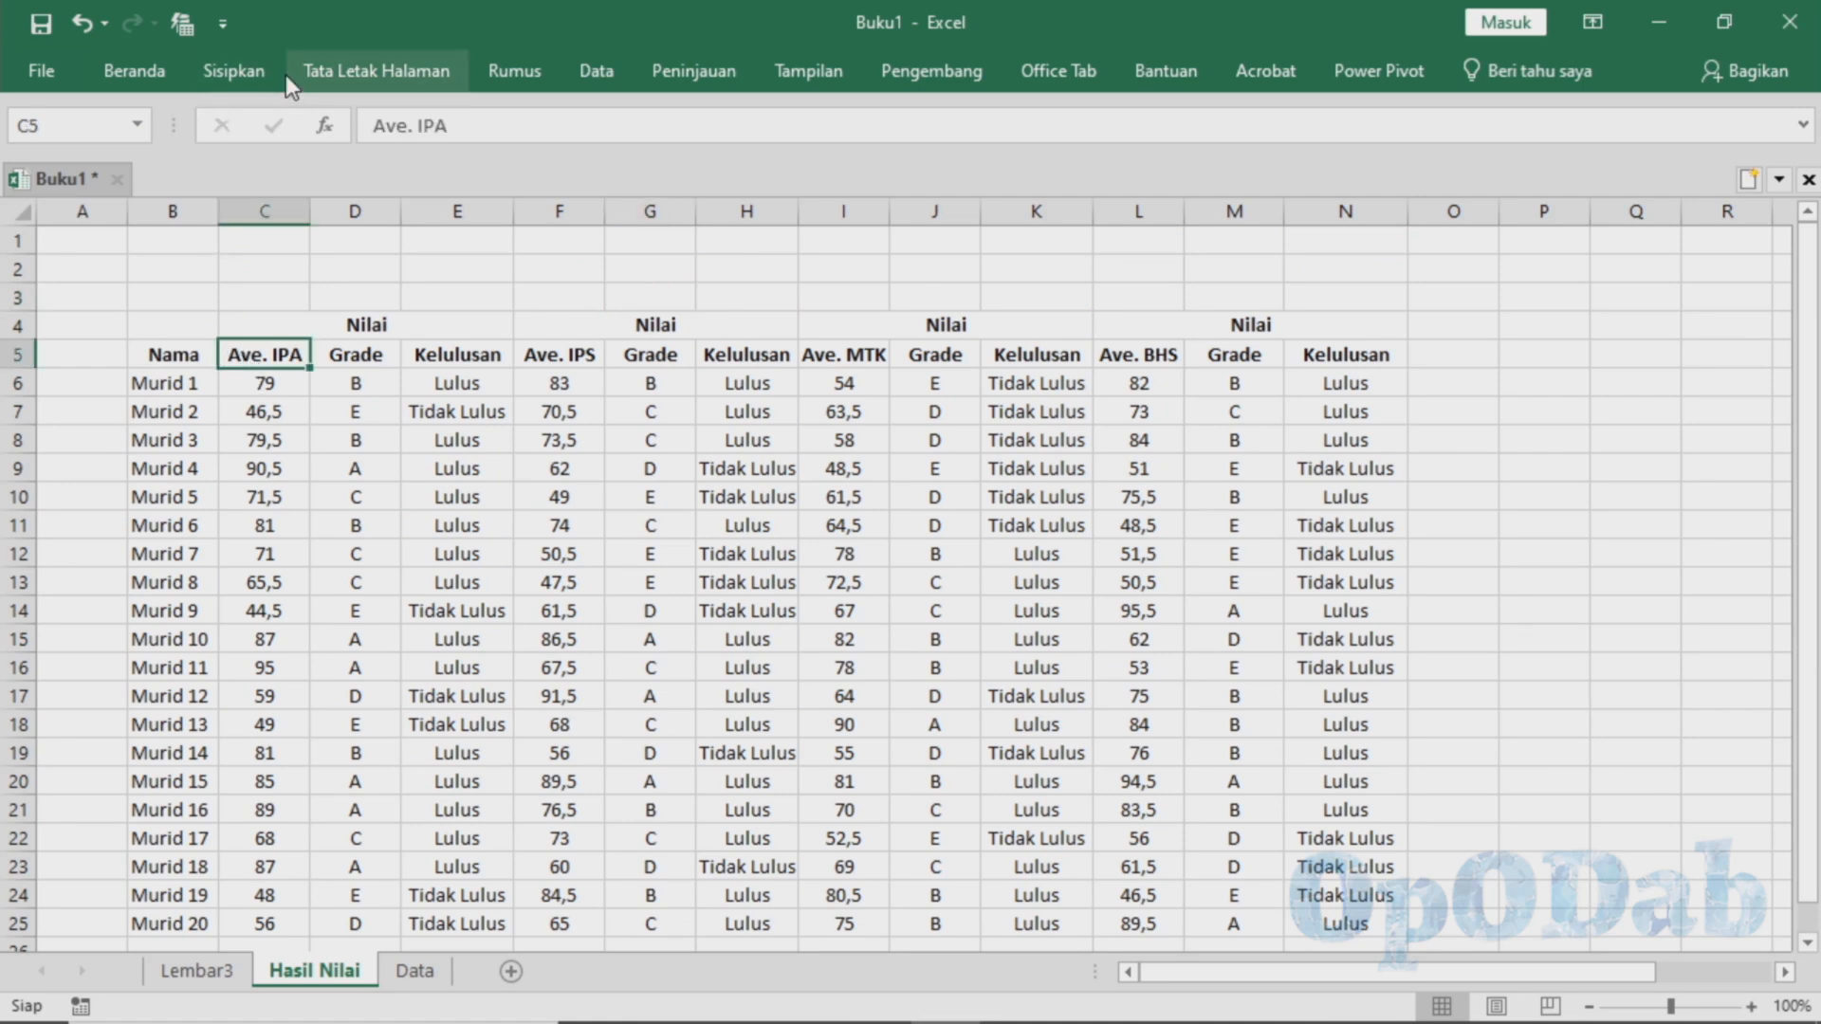
pyautogui.click(234, 71)
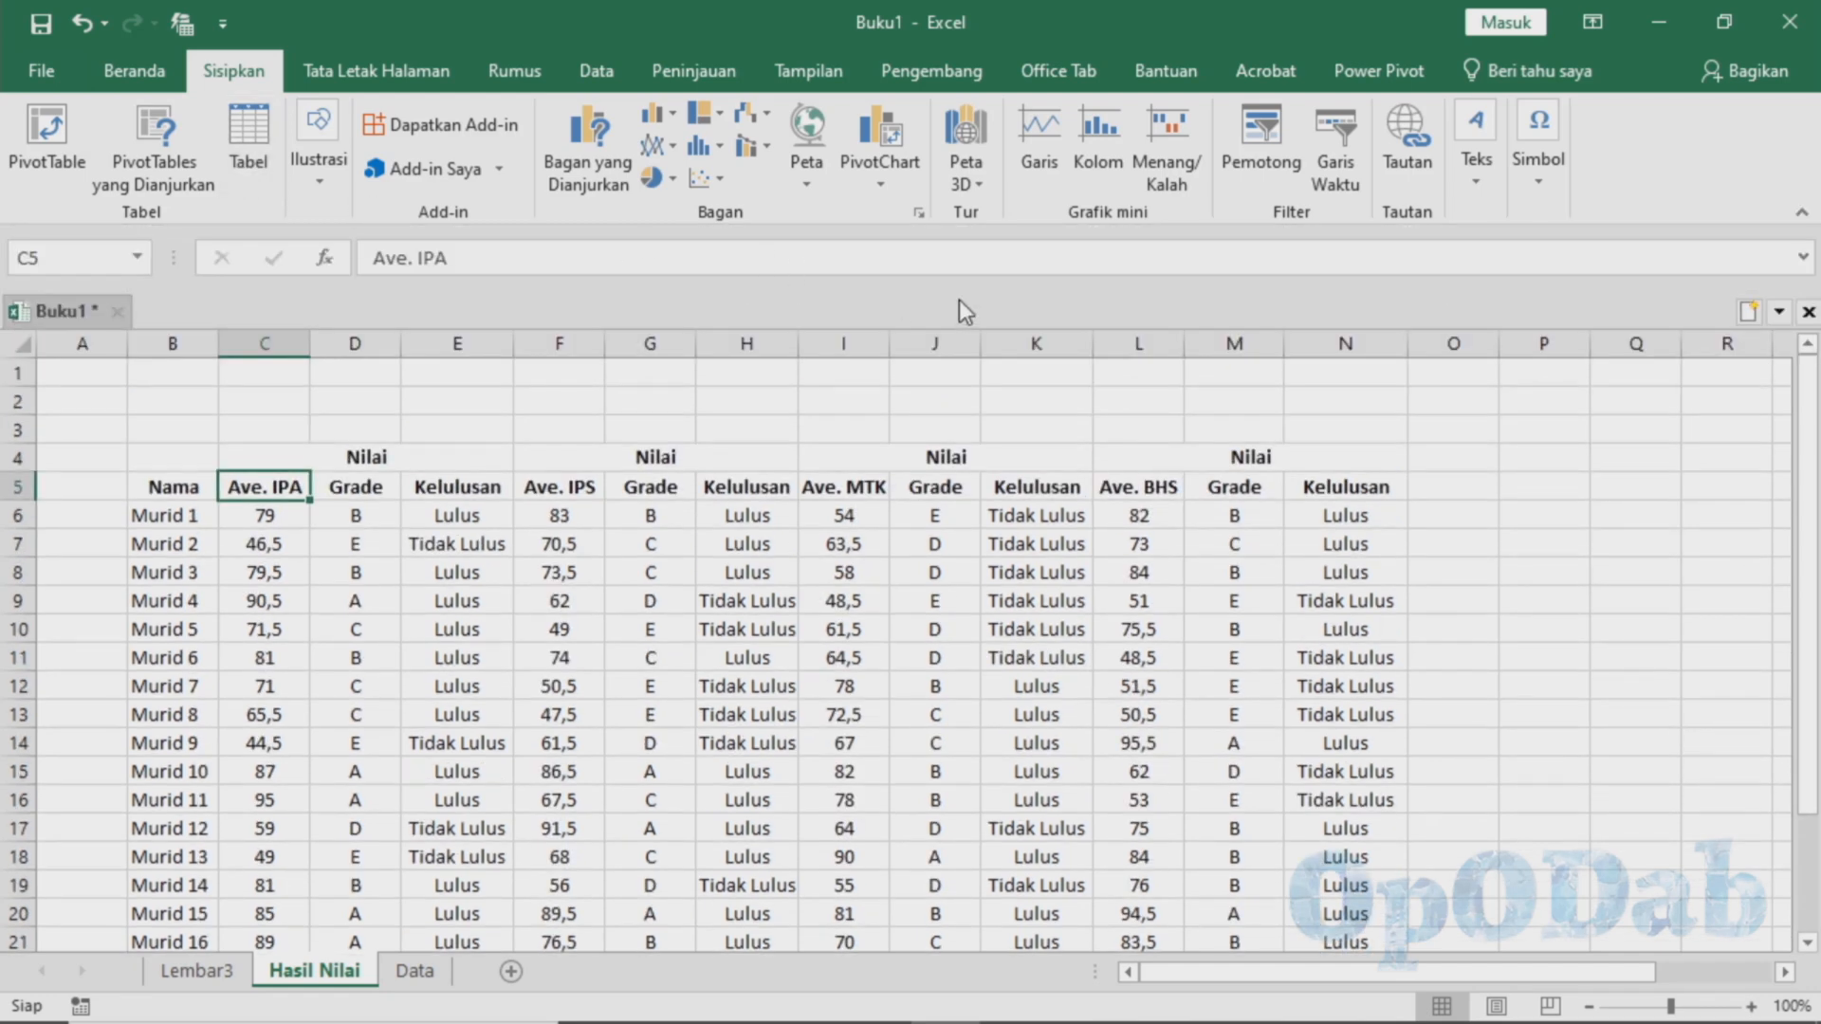
pyautogui.click(872, 171)
pyautogui.press('Return')
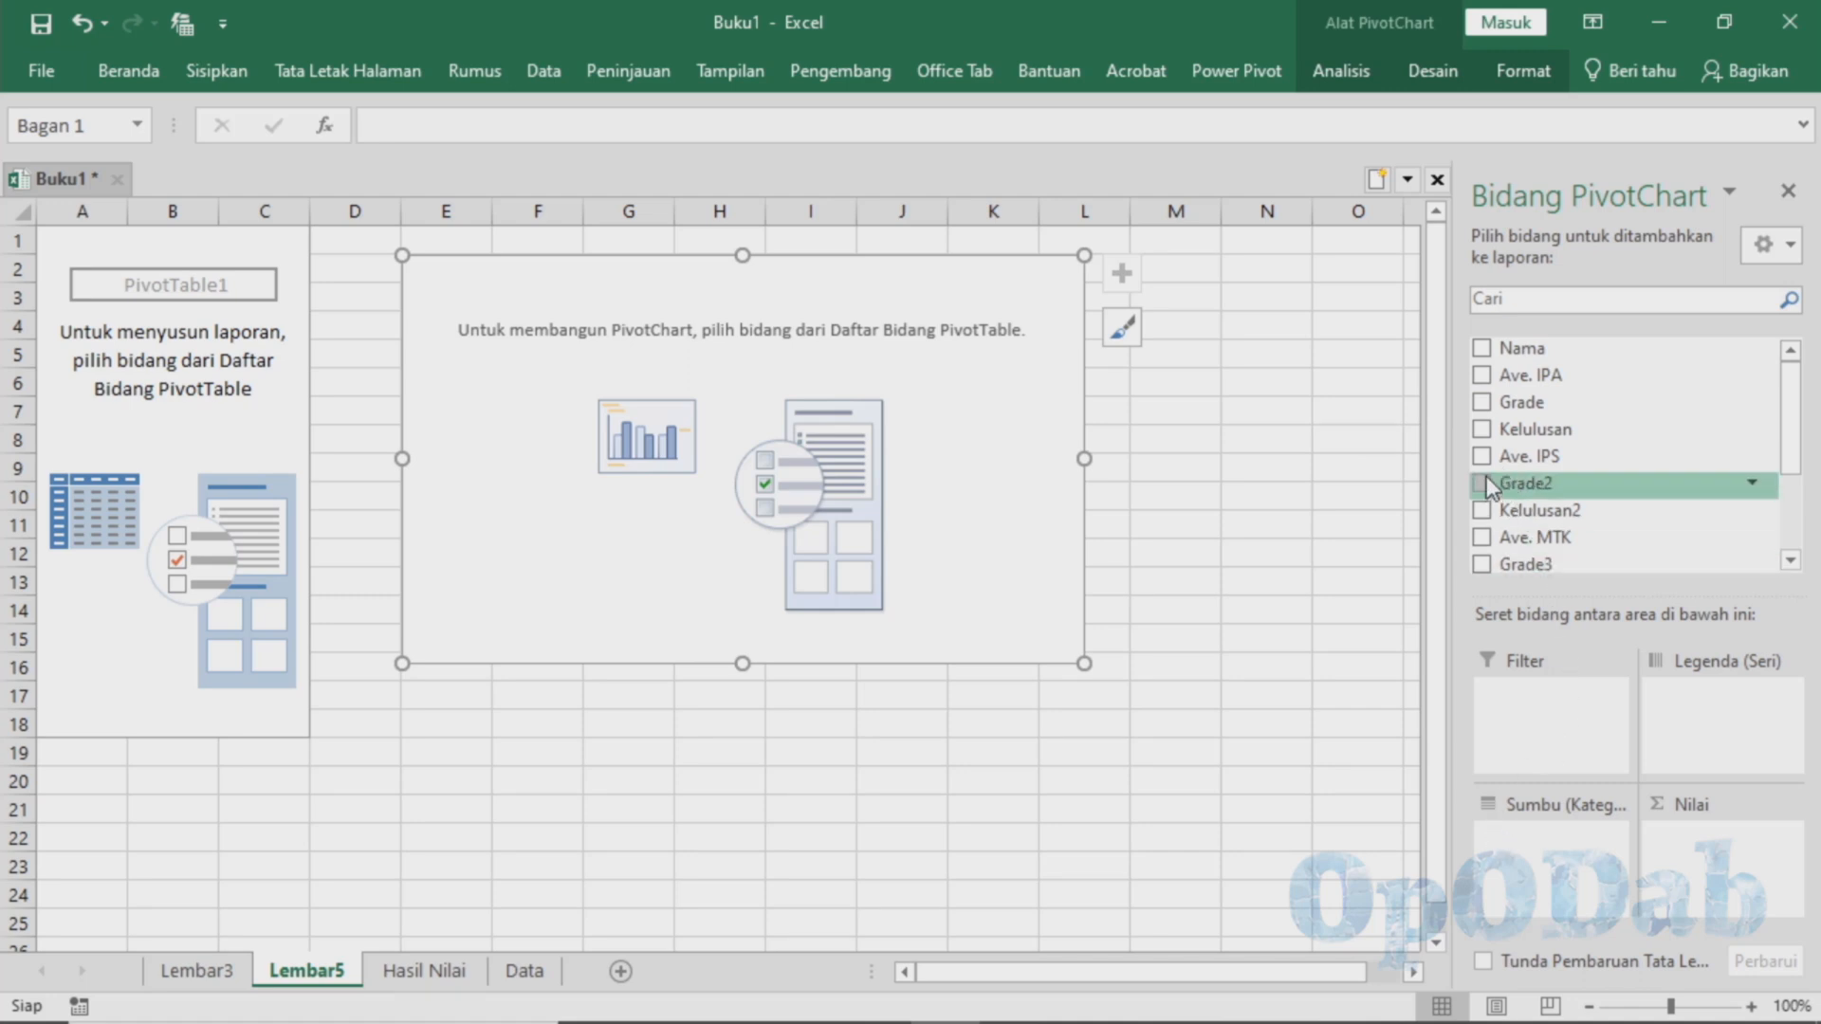
# Add the Nama, Ave. IPA, Grade and Kelulusan fields to the PivotChart
pyautogui.click(1516, 352)
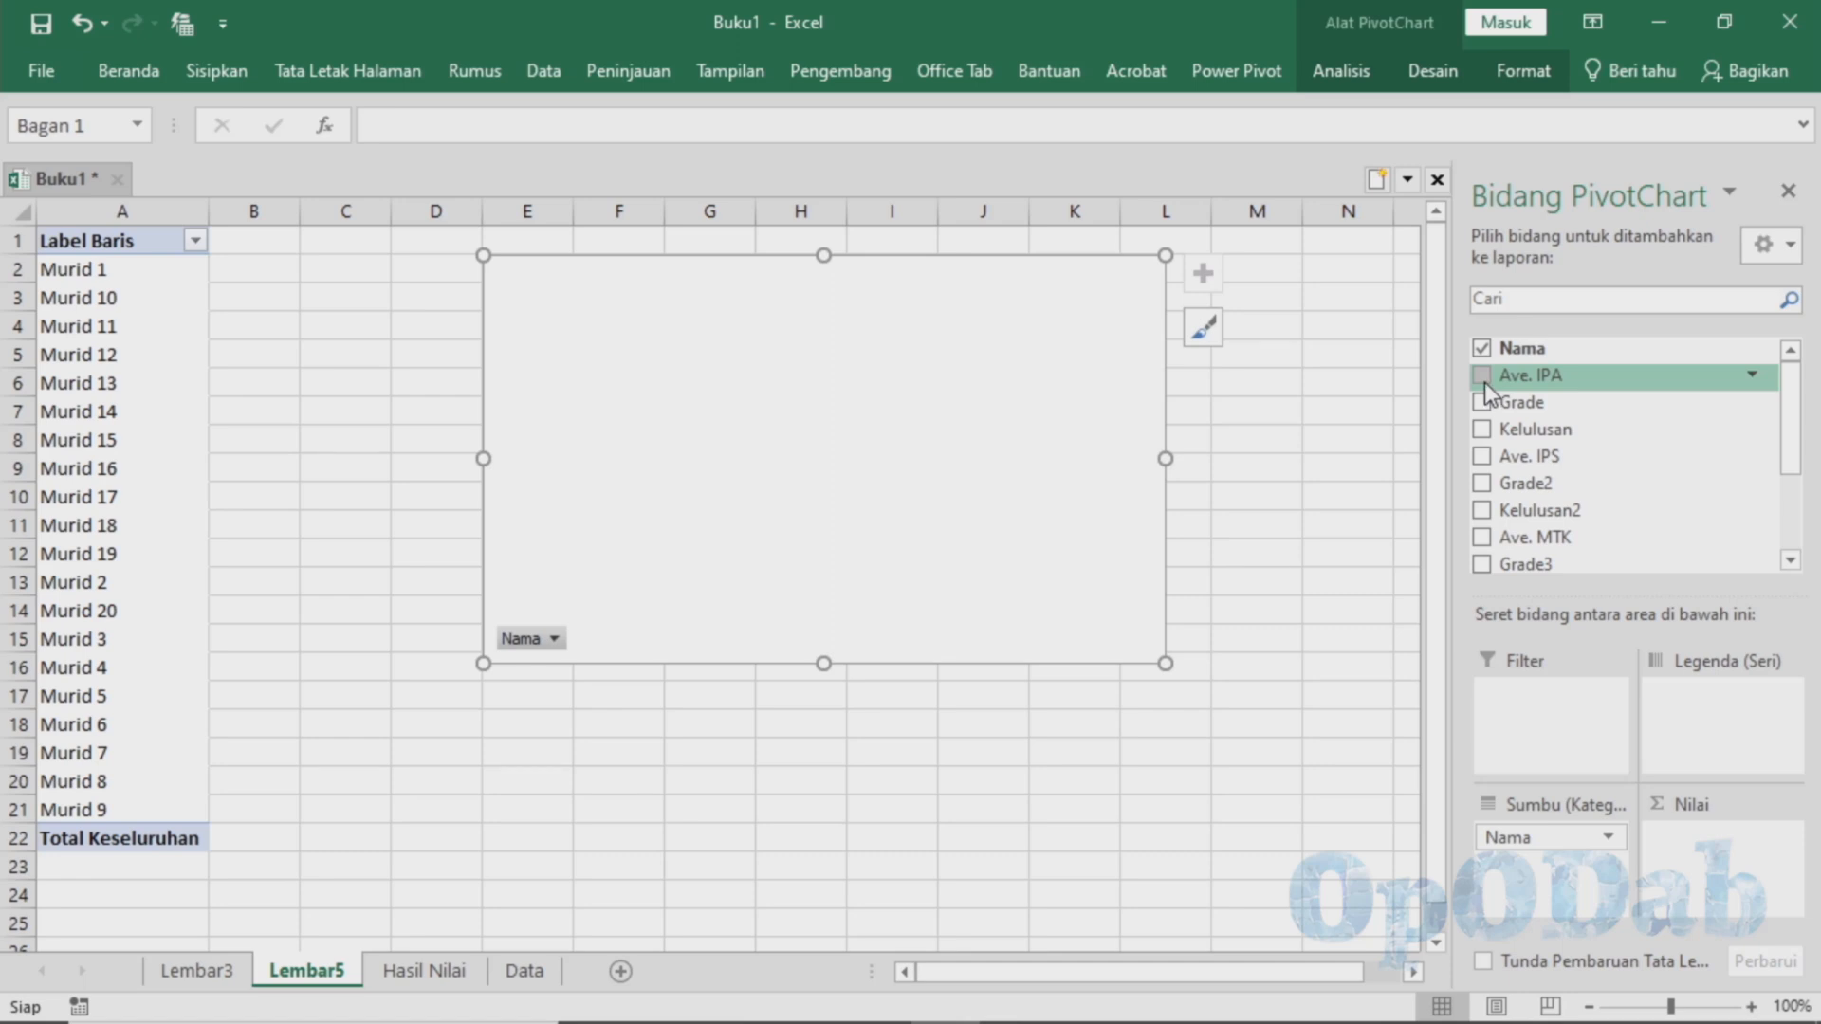
pyautogui.click(1483, 377)
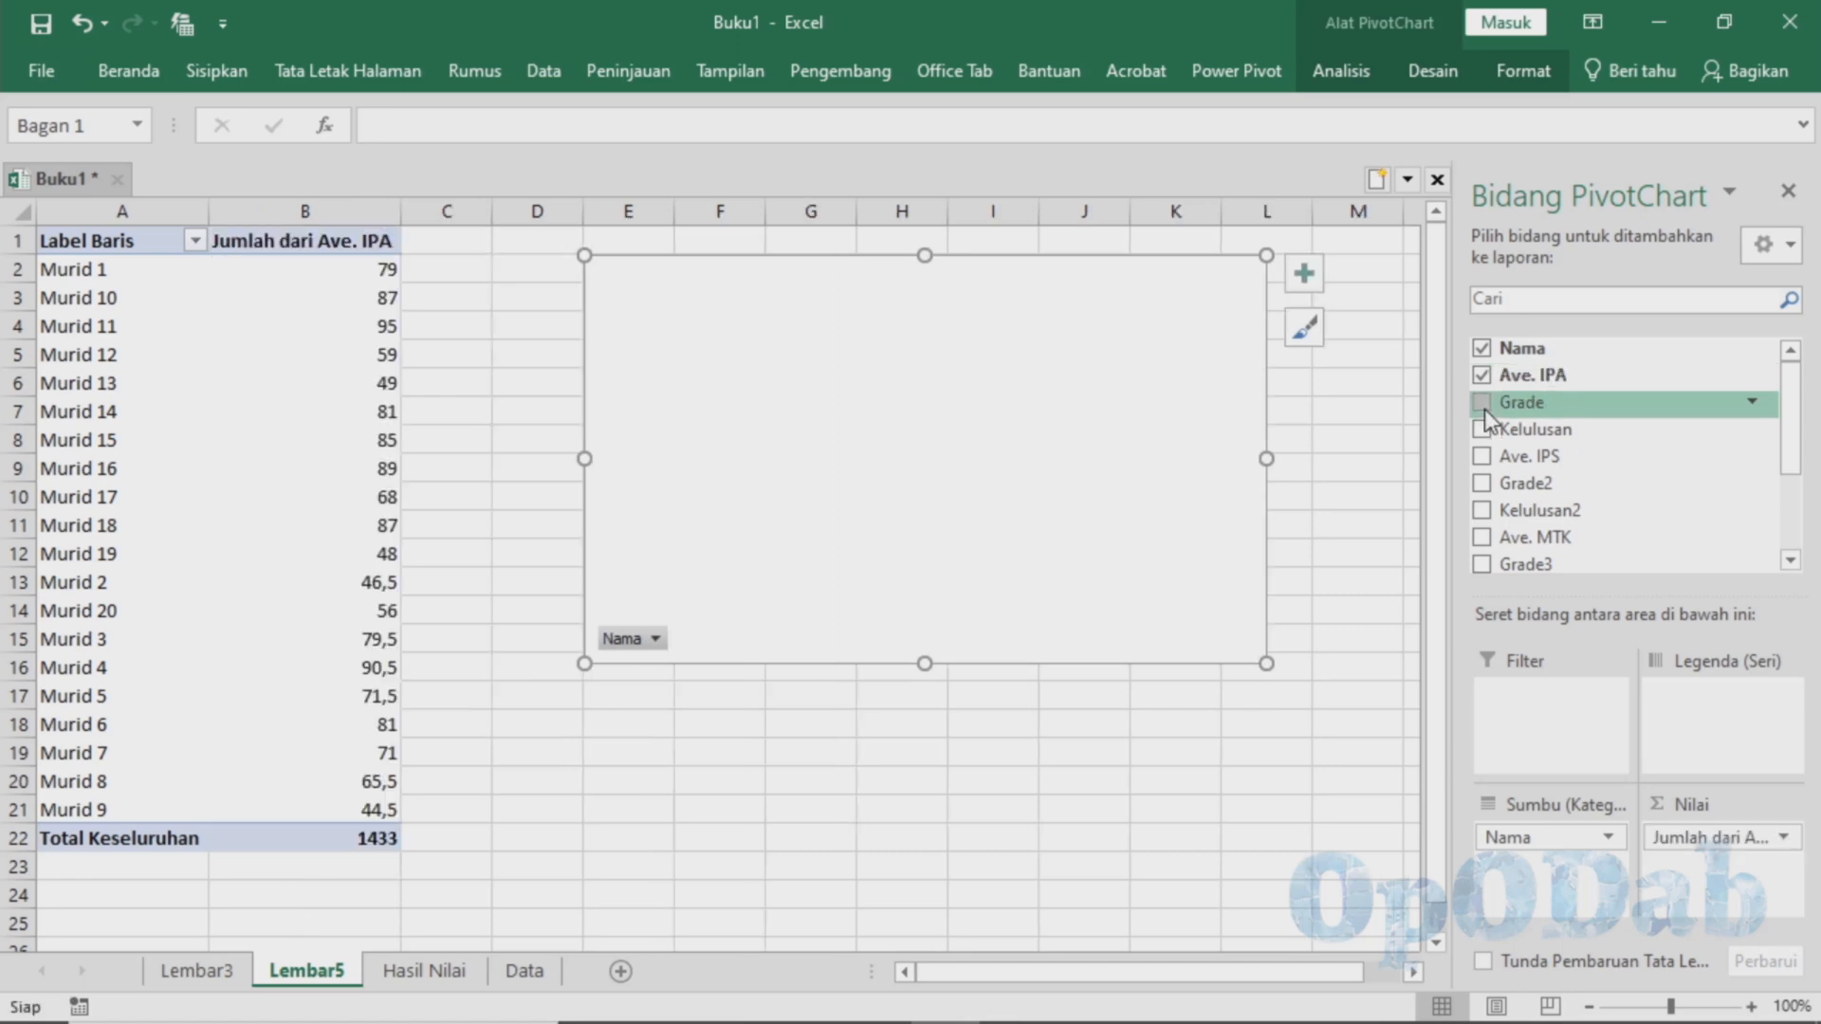
pyautogui.click(1481, 404)
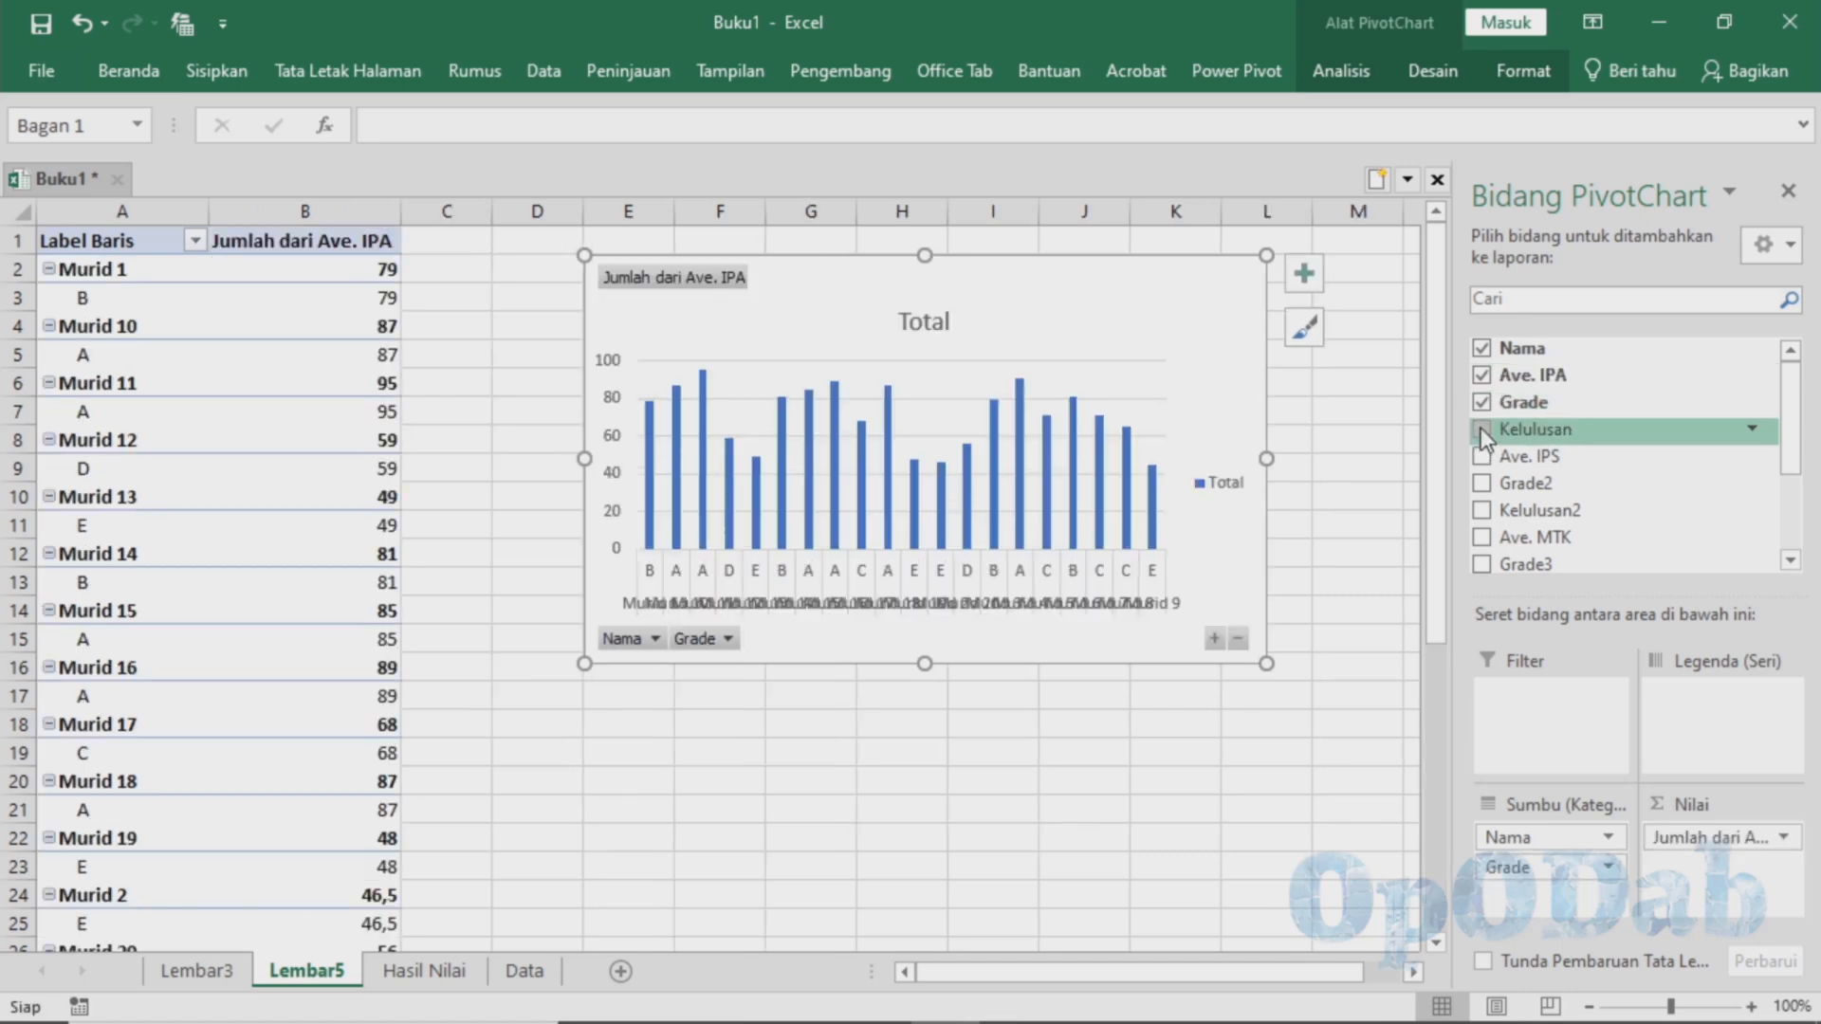
pyautogui.click(1482, 429)
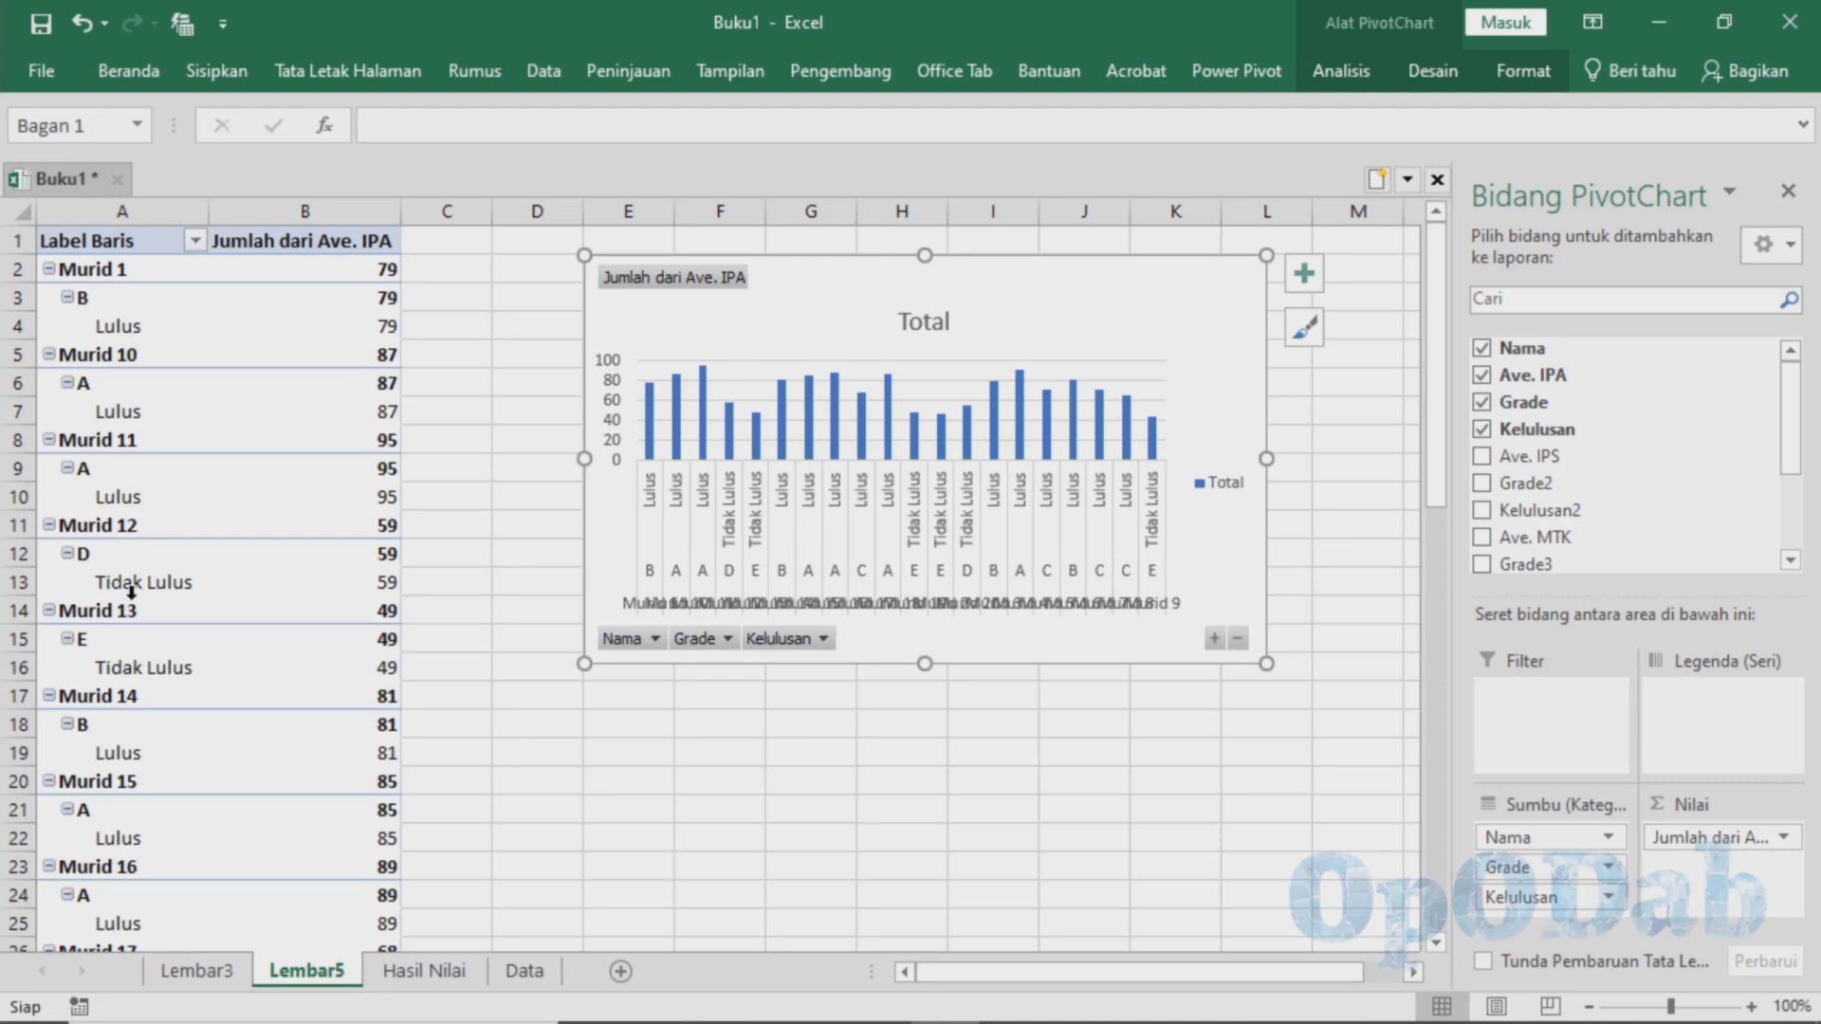
# Enlarge the PivotChart beside the PivotTable, widening it enough to separate all the student labels on its category axis
pyautogui.scroll(-2, 208, 585)
pyautogui.scroll(-3, 208, 585)
pyautogui.scroll(5, 203, 589)
pyautogui.moveTo(583, 459); pyautogui.dragTo(492, 459)
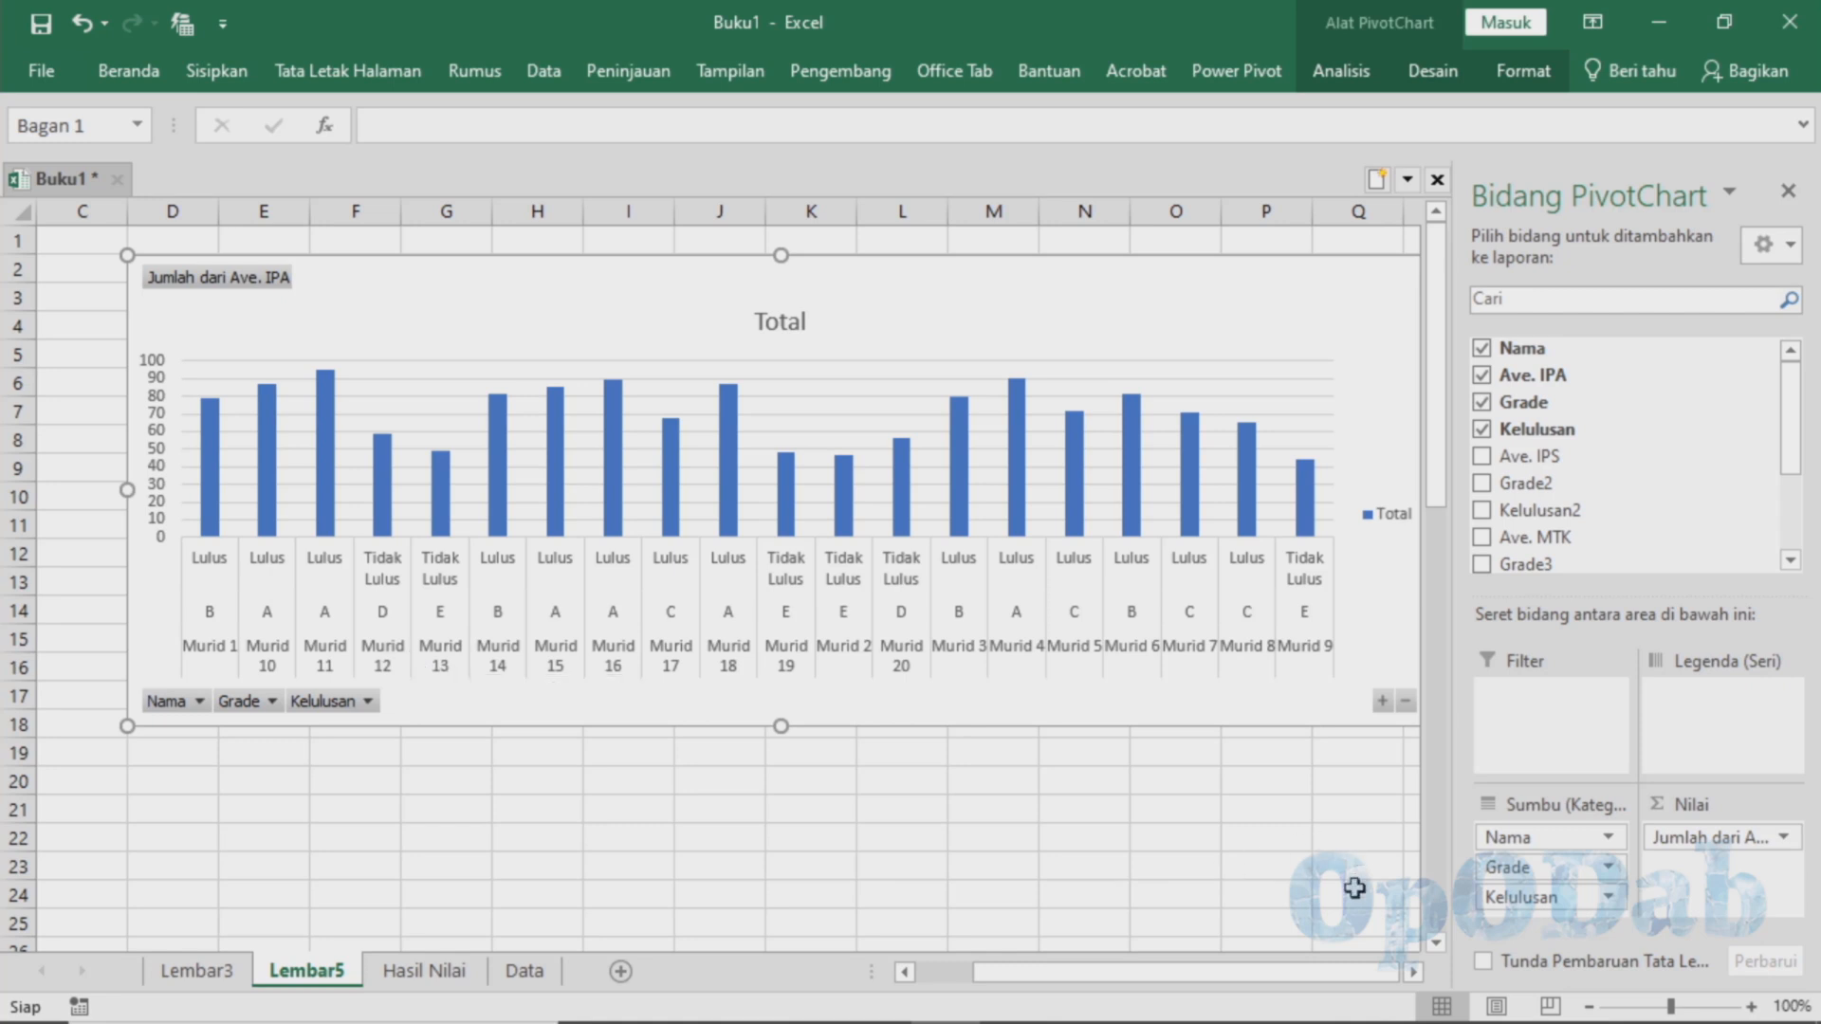
pyautogui.moveTo(1305, 980); pyautogui.dragTo(1228, 996)
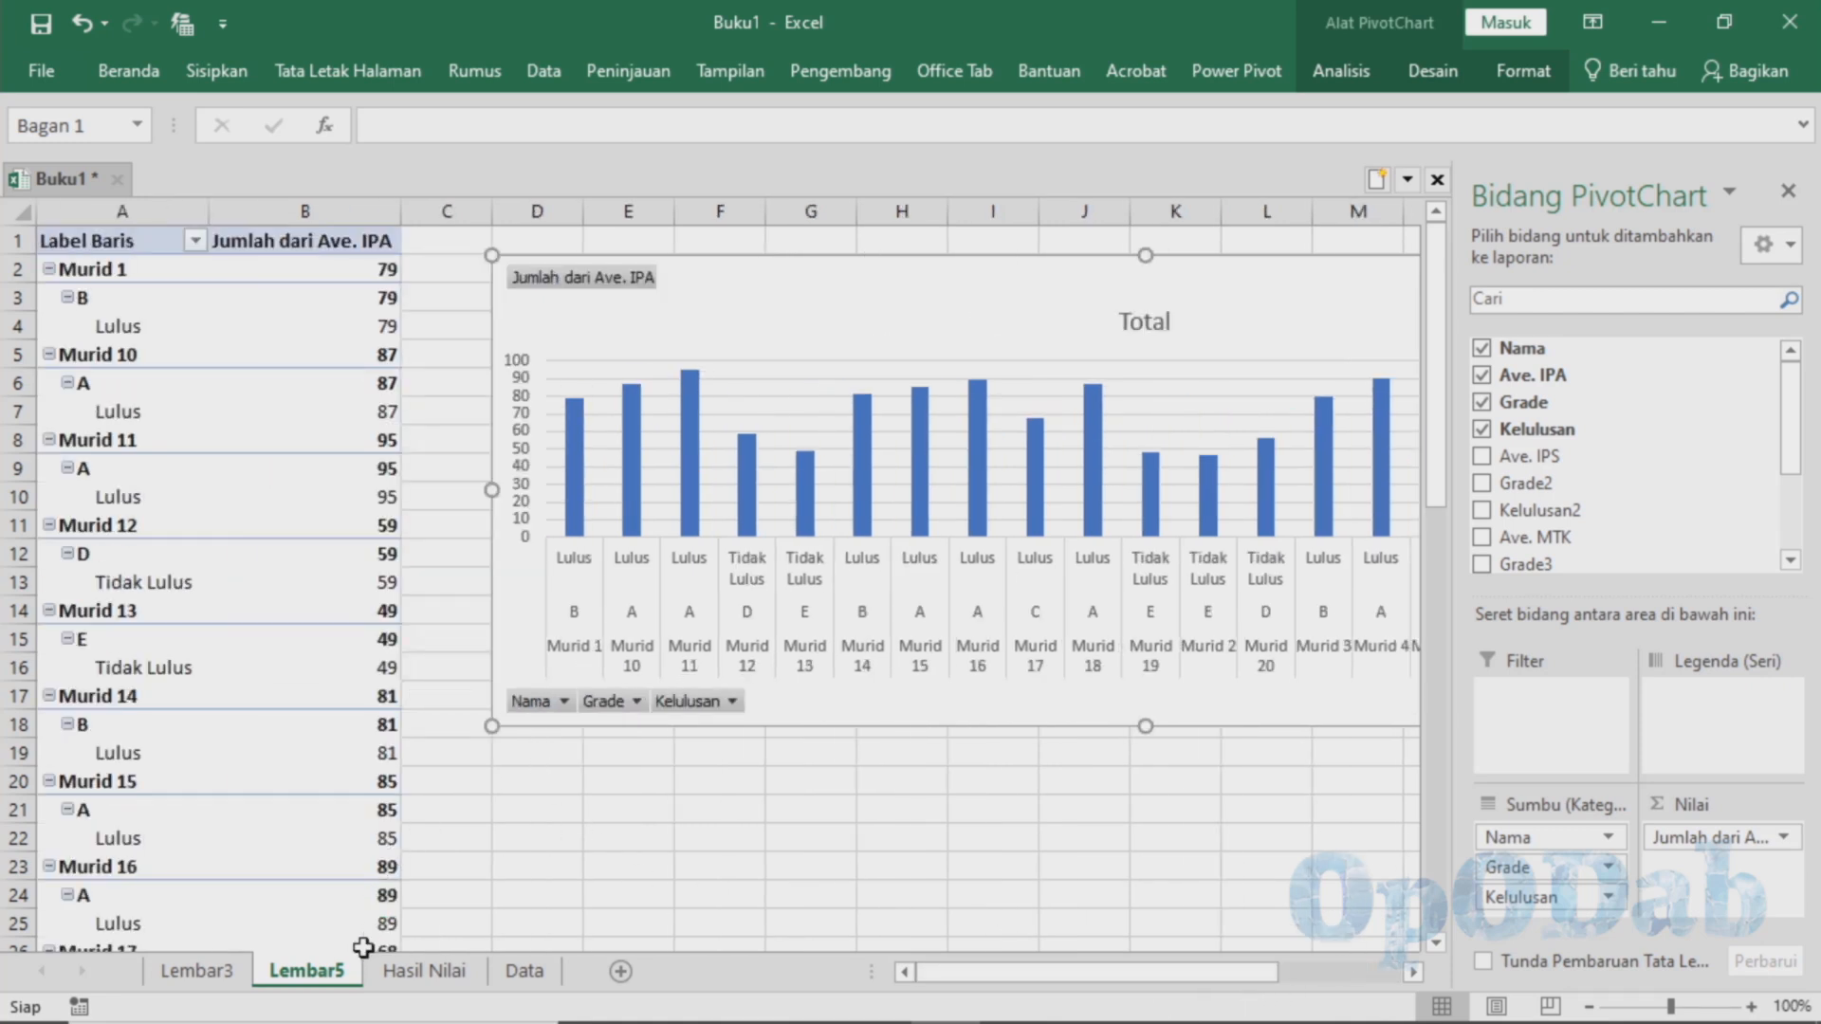
# Rename the sheet containing the PivotTable and PivotChart as Report Nilai
pyautogui.doubleClick(332, 977)
pyautogui.write('Re')
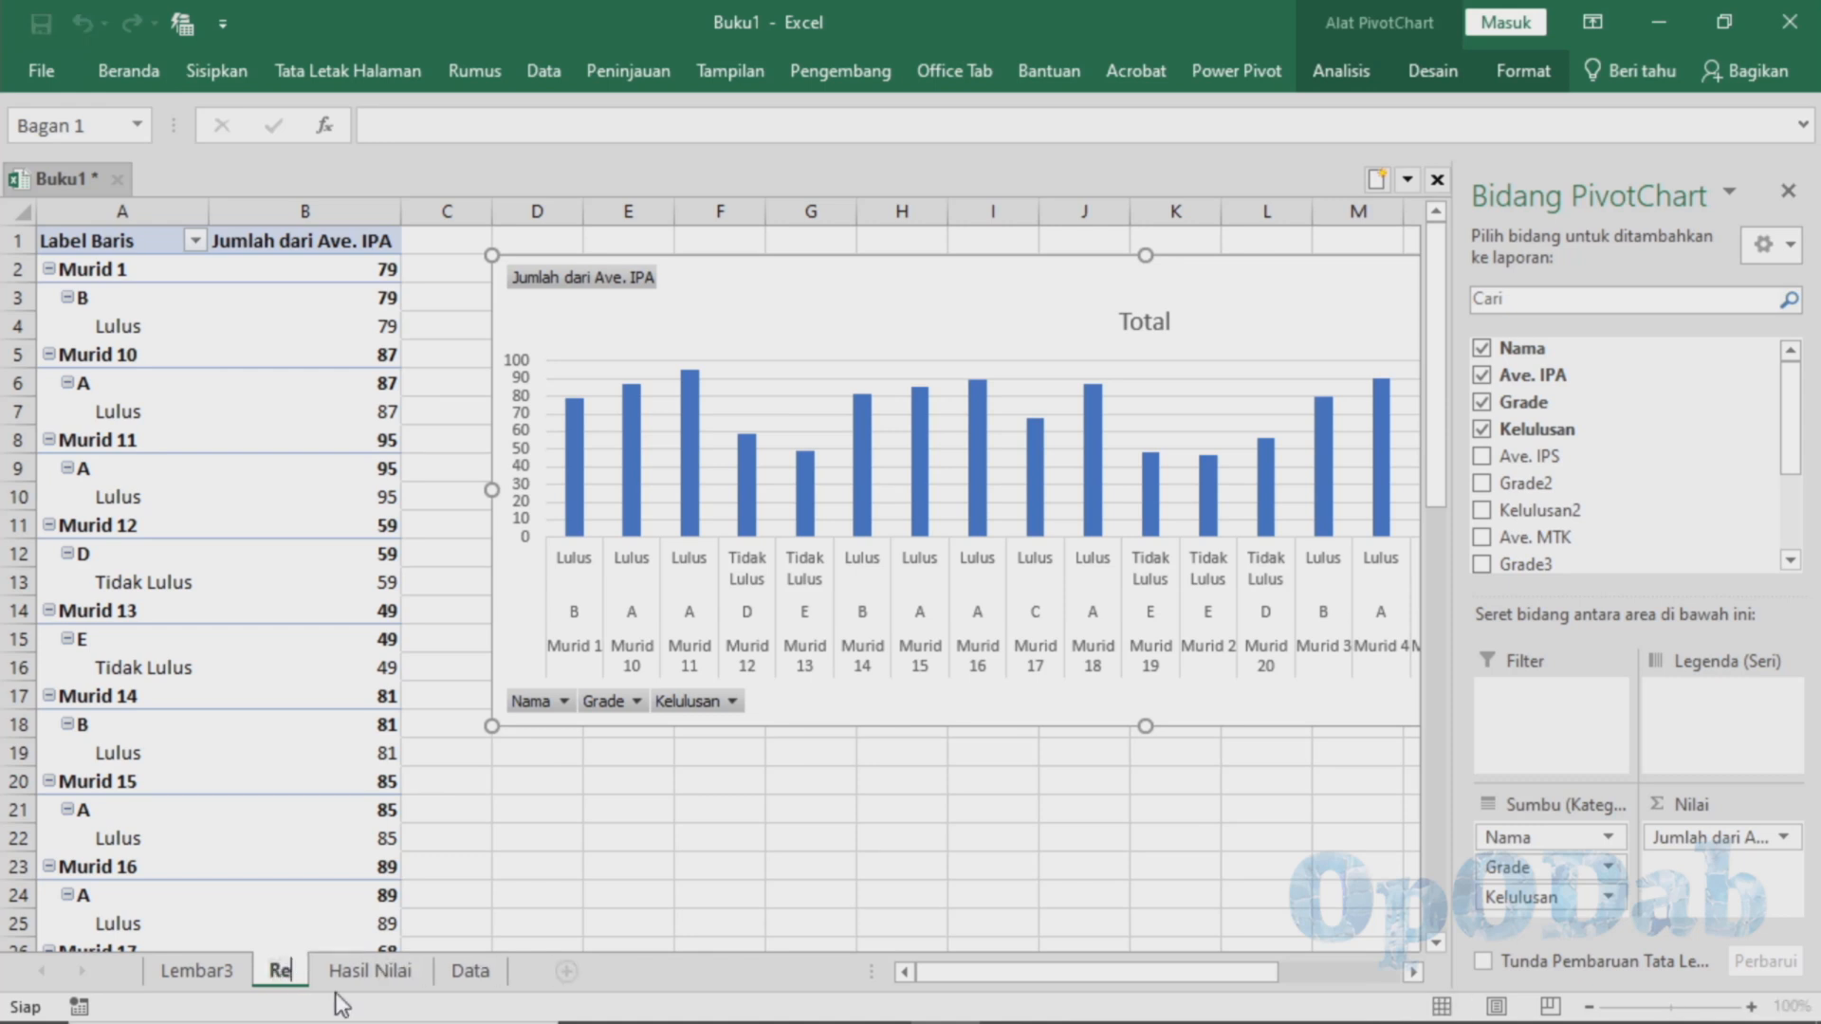
pyautogui.write('port Nilai')
pyautogui.press('Return')
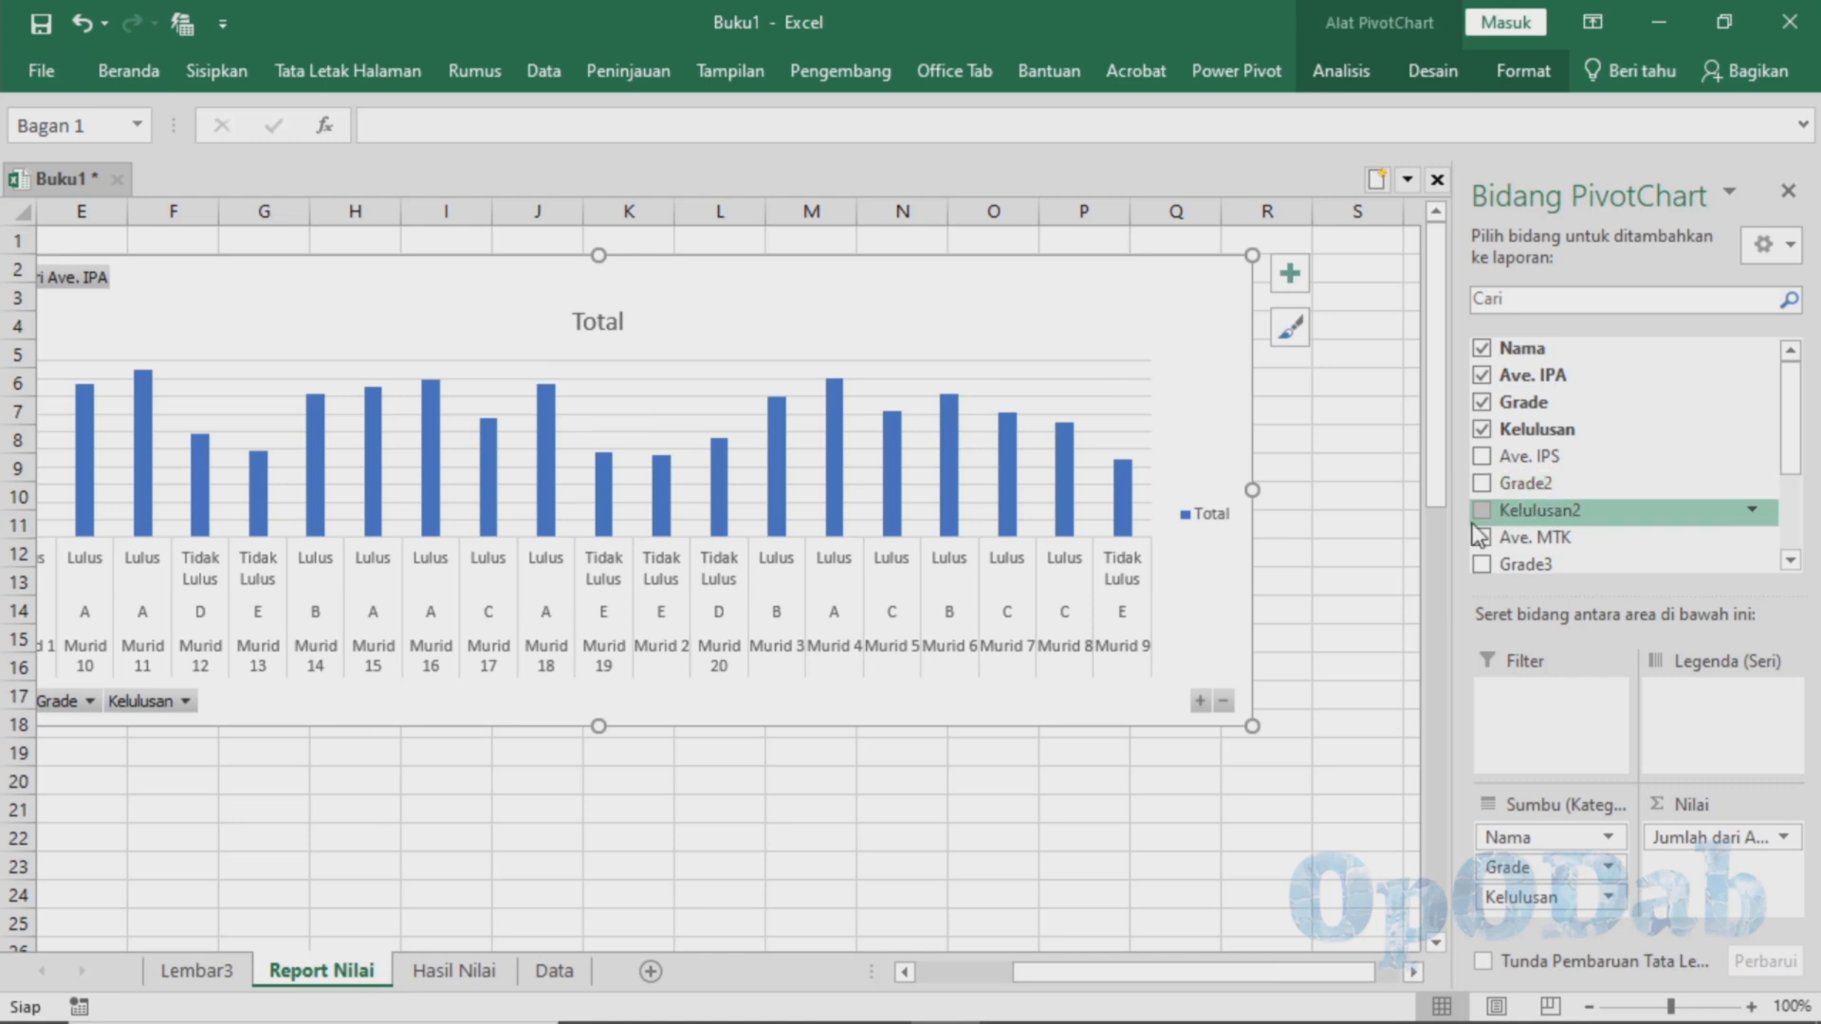
# Add the Ave. IPS, Grade2, Kelulusan2, Ave. MTK, Grade3, Kelulusan3, Ave. BHS, Grade4 and Kelulusan4 fields to the PivotChart
pyautogui.click(1481, 456)
pyautogui.click(1481, 482)
pyautogui.click(1481, 510)
pyautogui.click(1481, 537)
pyautogui.click(1483, 564)
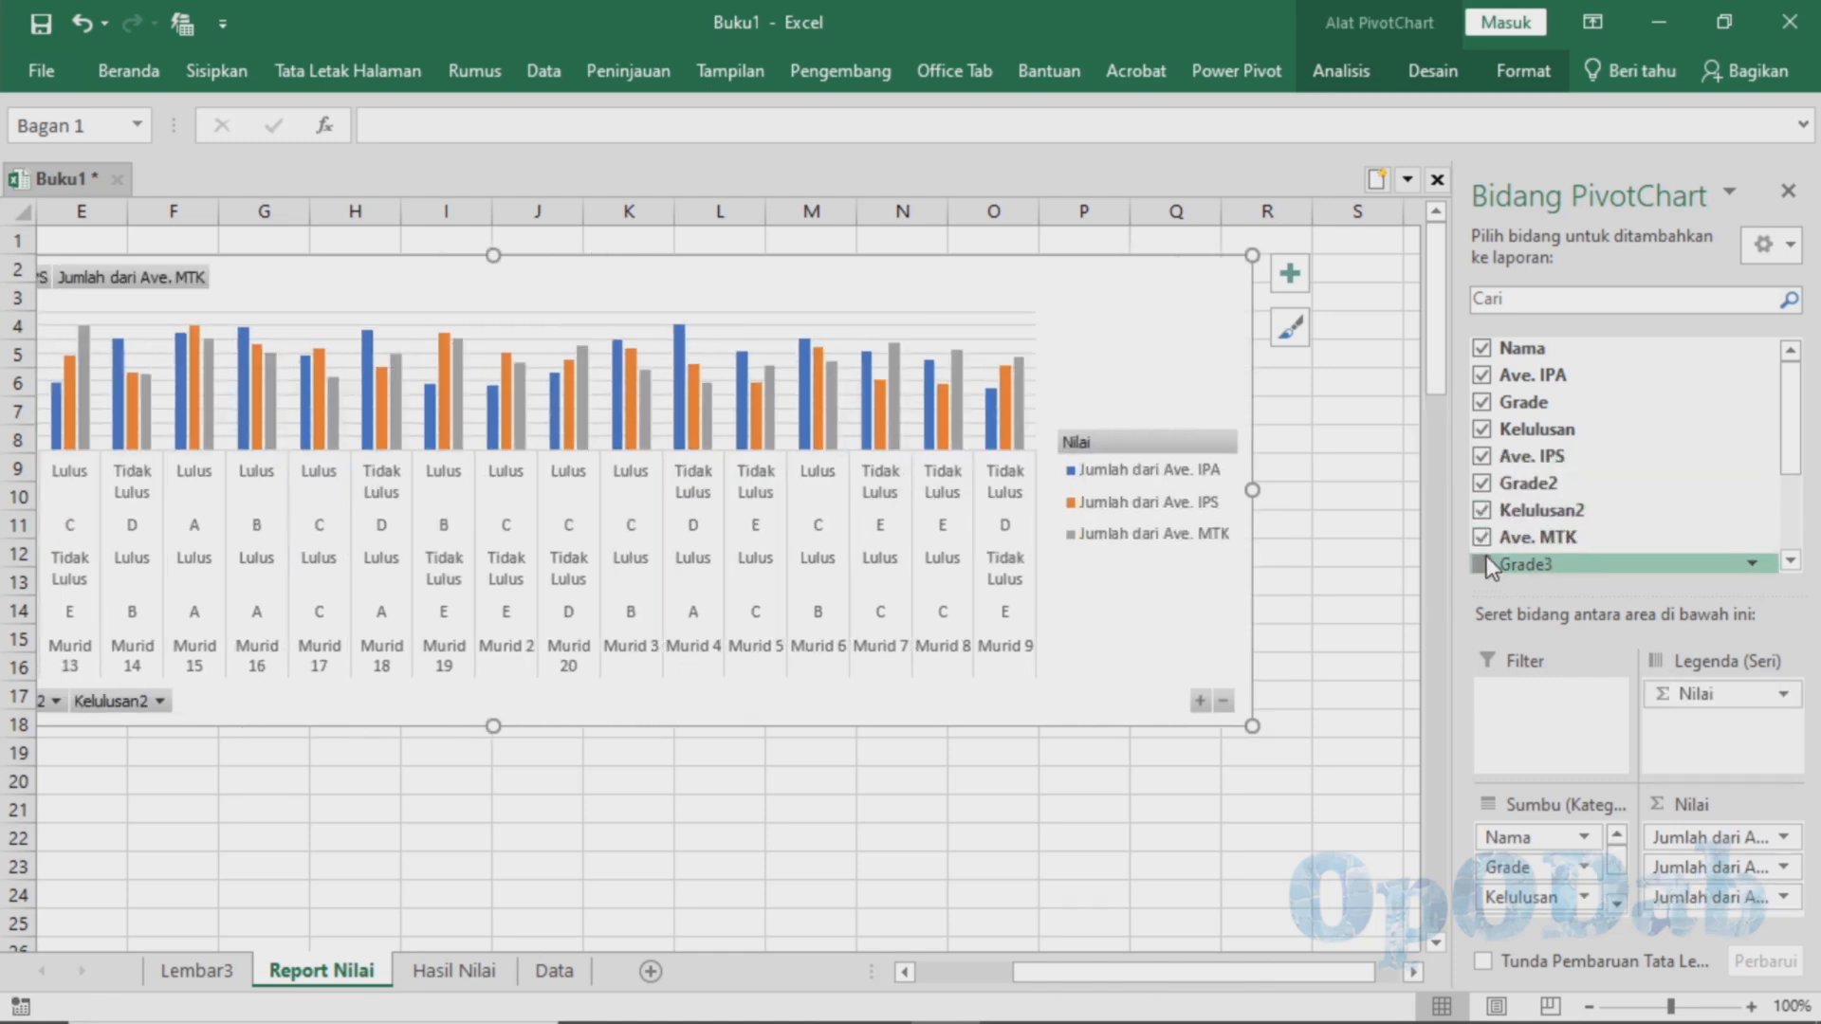
pyautogui.scroll(-2, 1487, 550)
pyautogui.click(1481, 455)
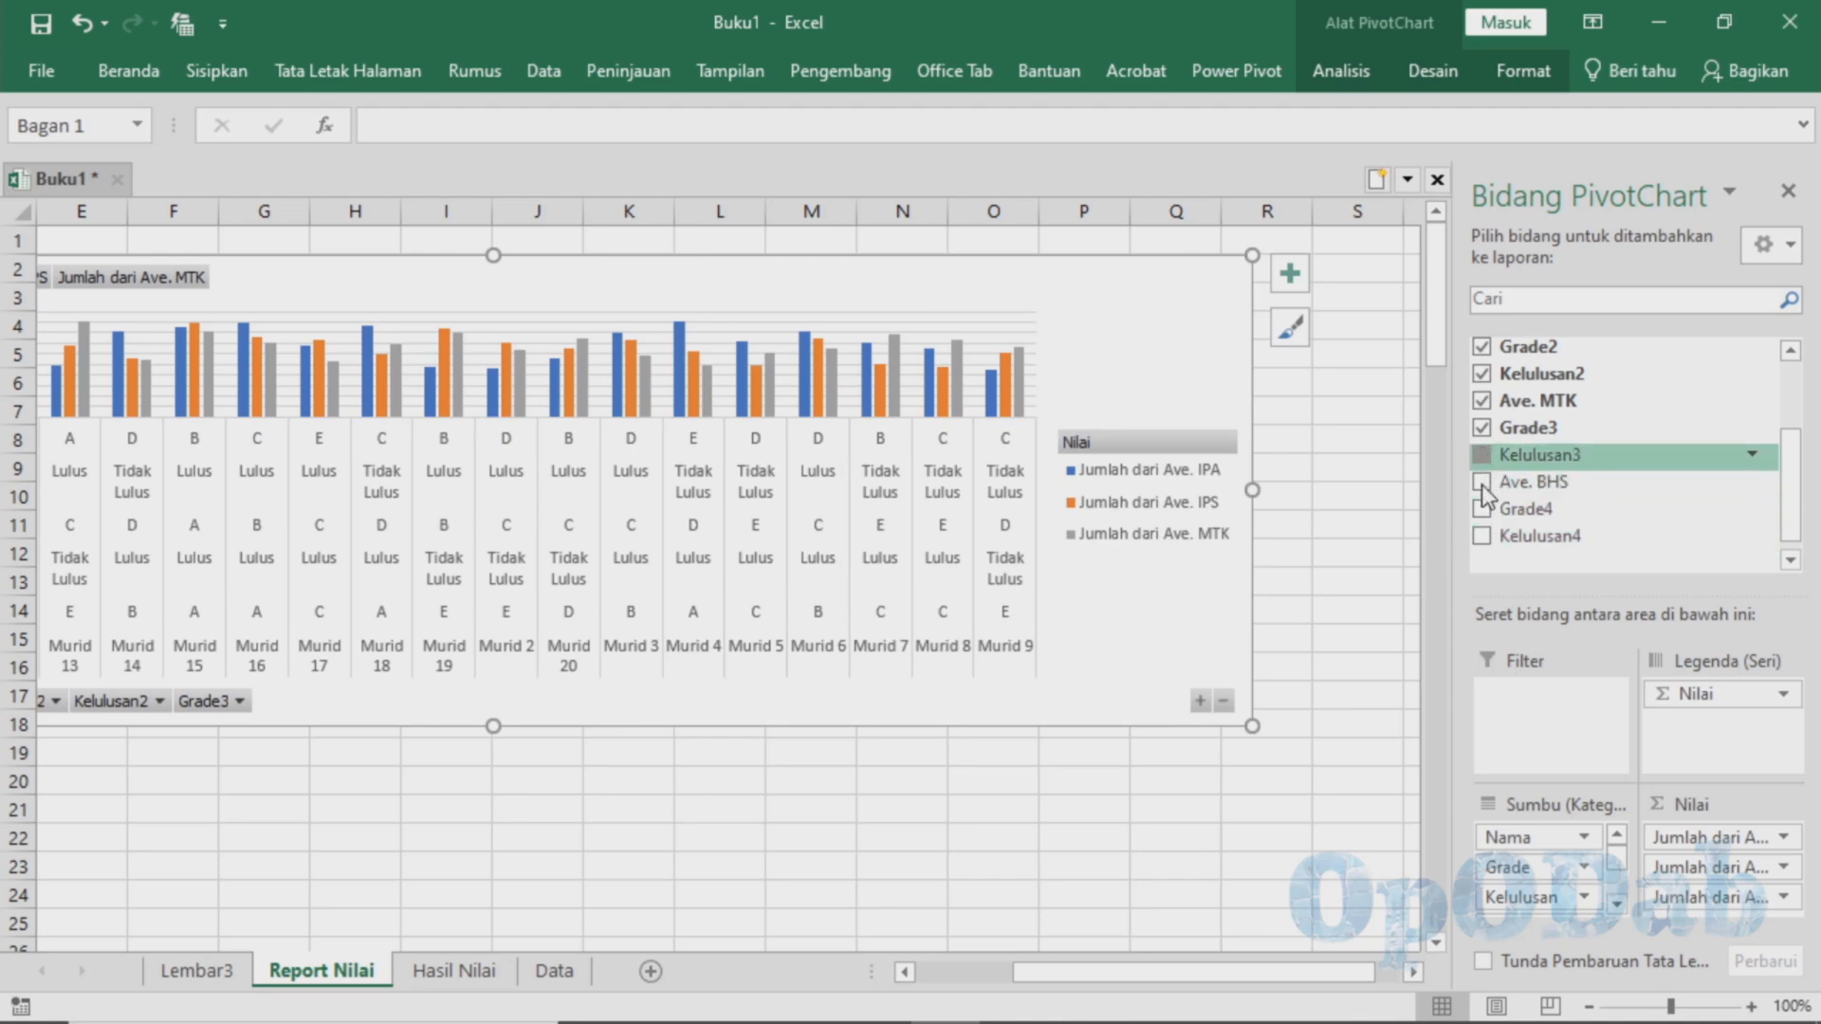
pyautogui.click(1481, 483)
pyautogui.click(1481, 509)
pyautogui.click(1482, 537)
pyautogui.hscroll(-4, 266, 617)
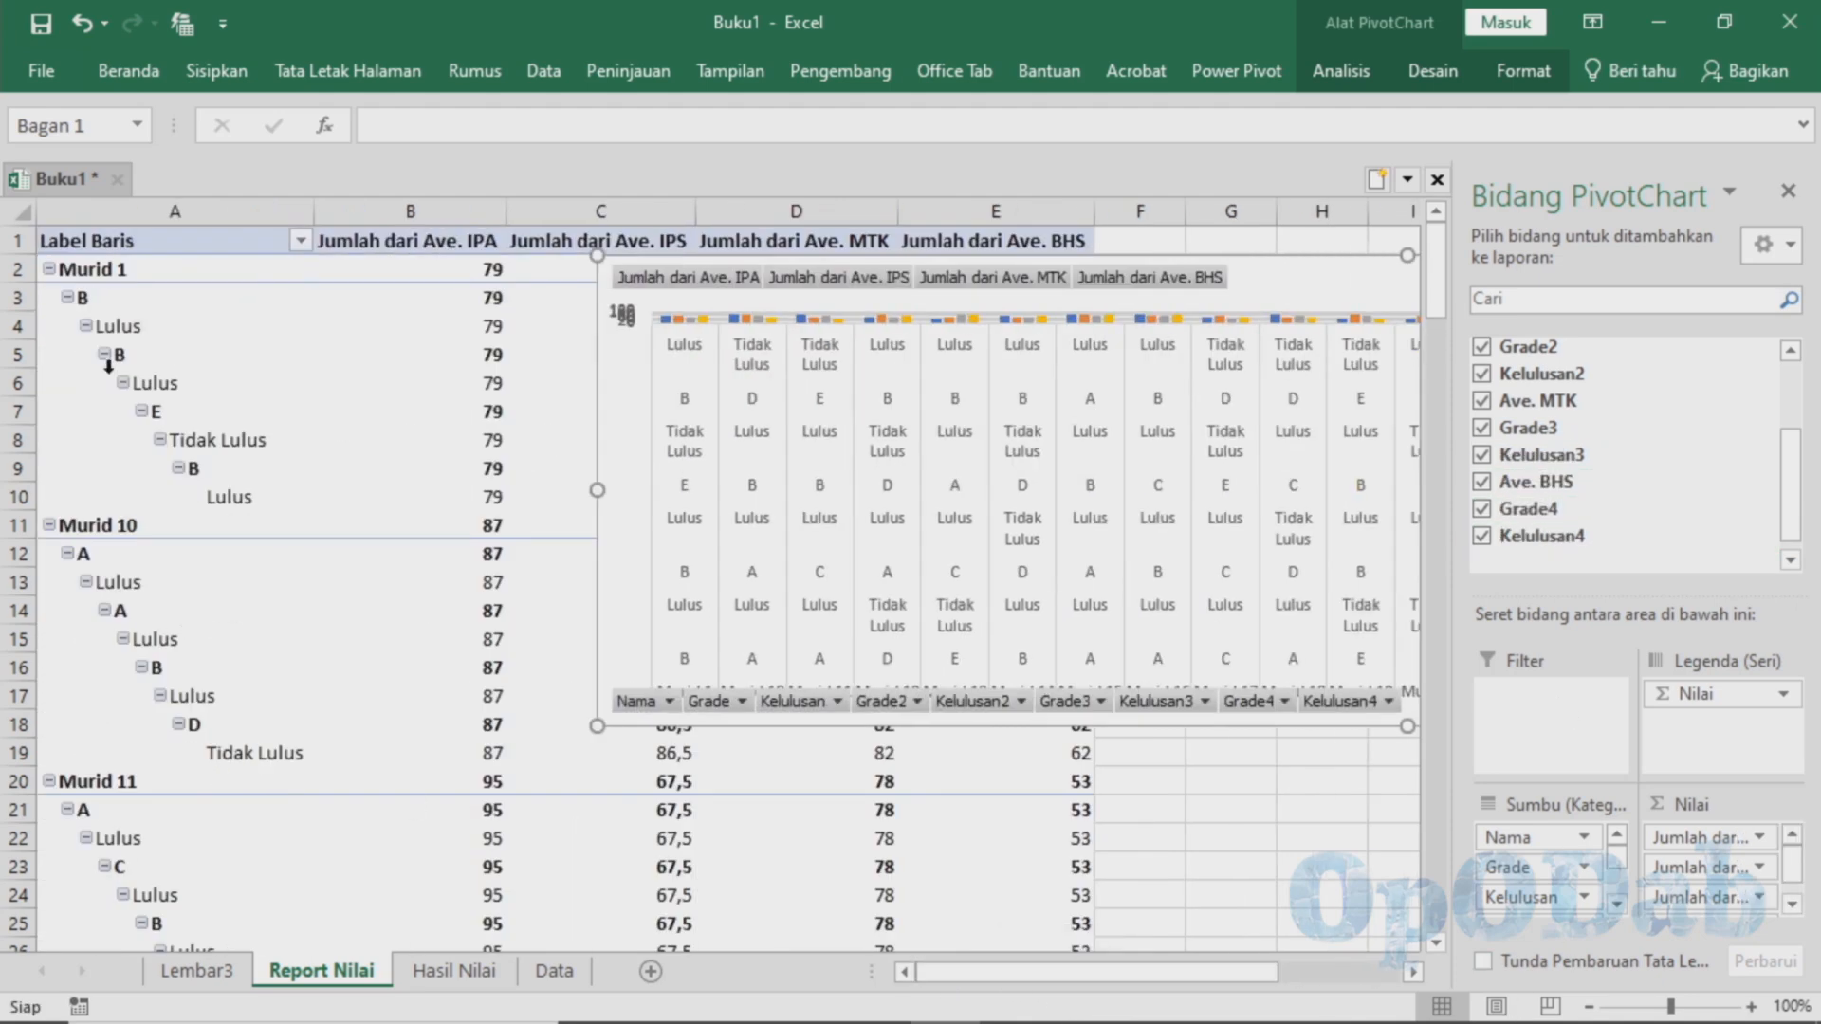
pyautogui.click(189, 440)
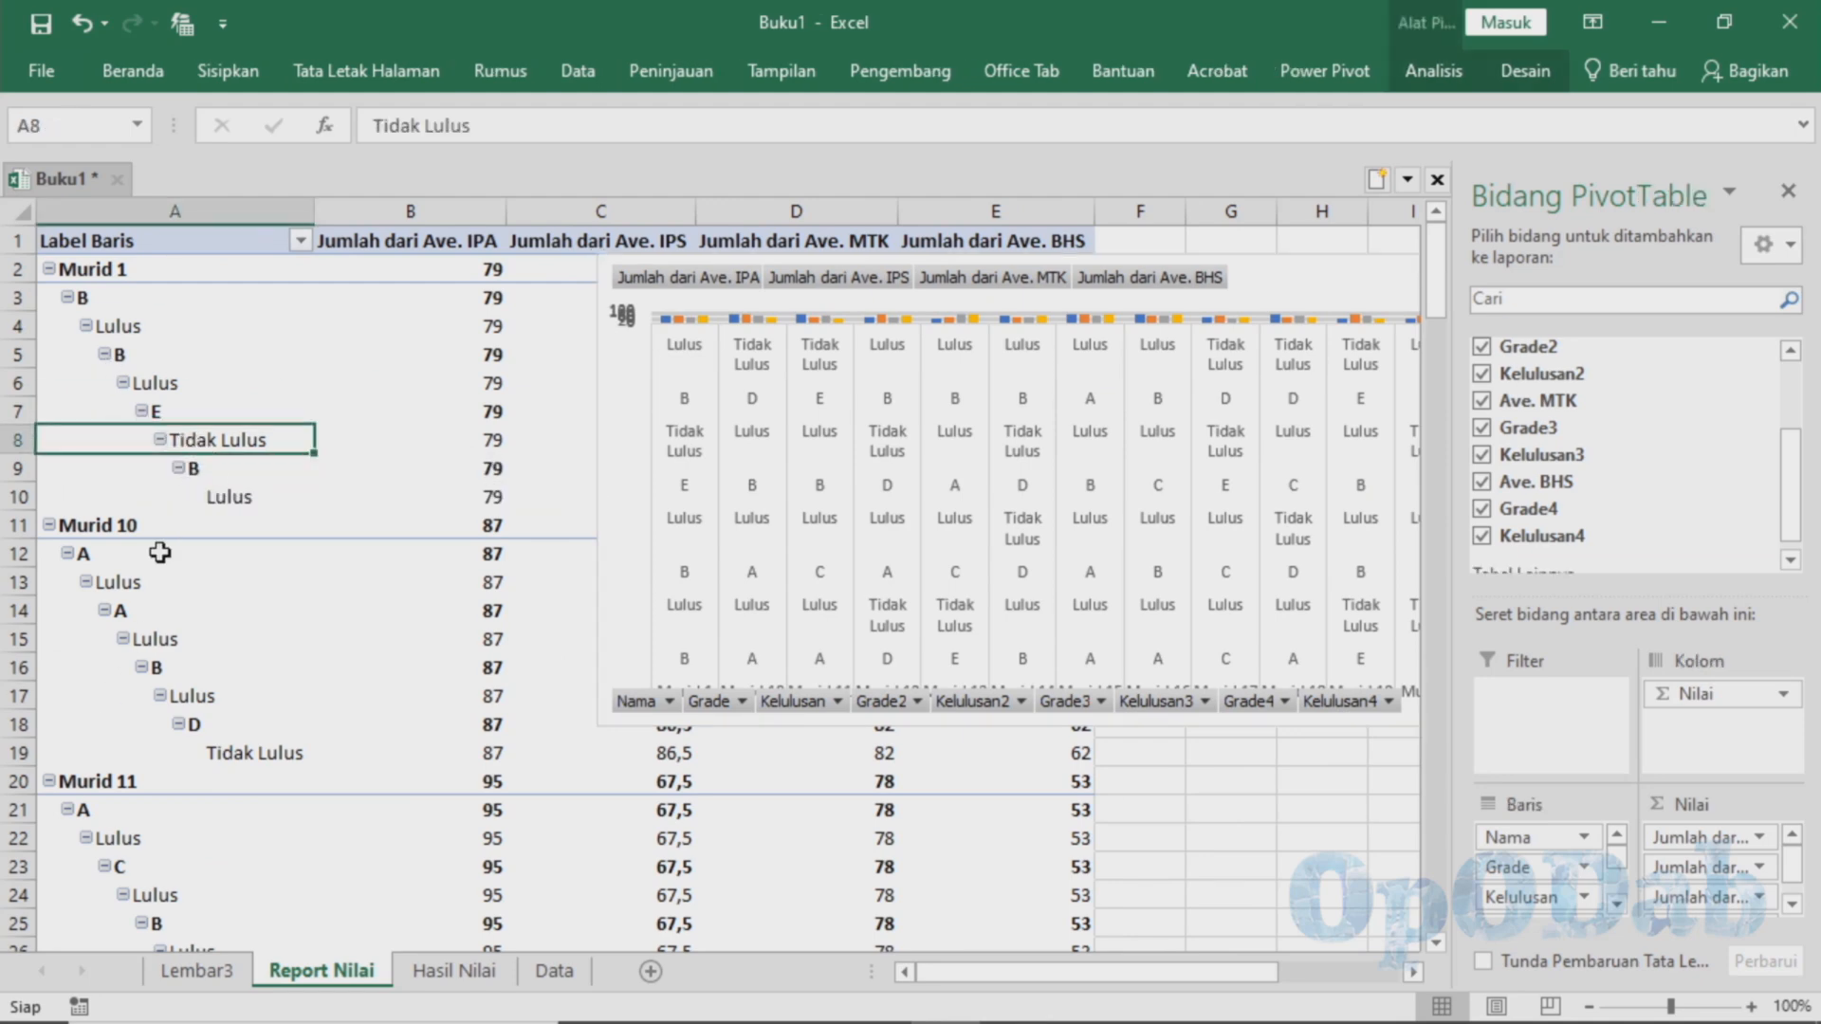
pyautogui.click(203, 750)
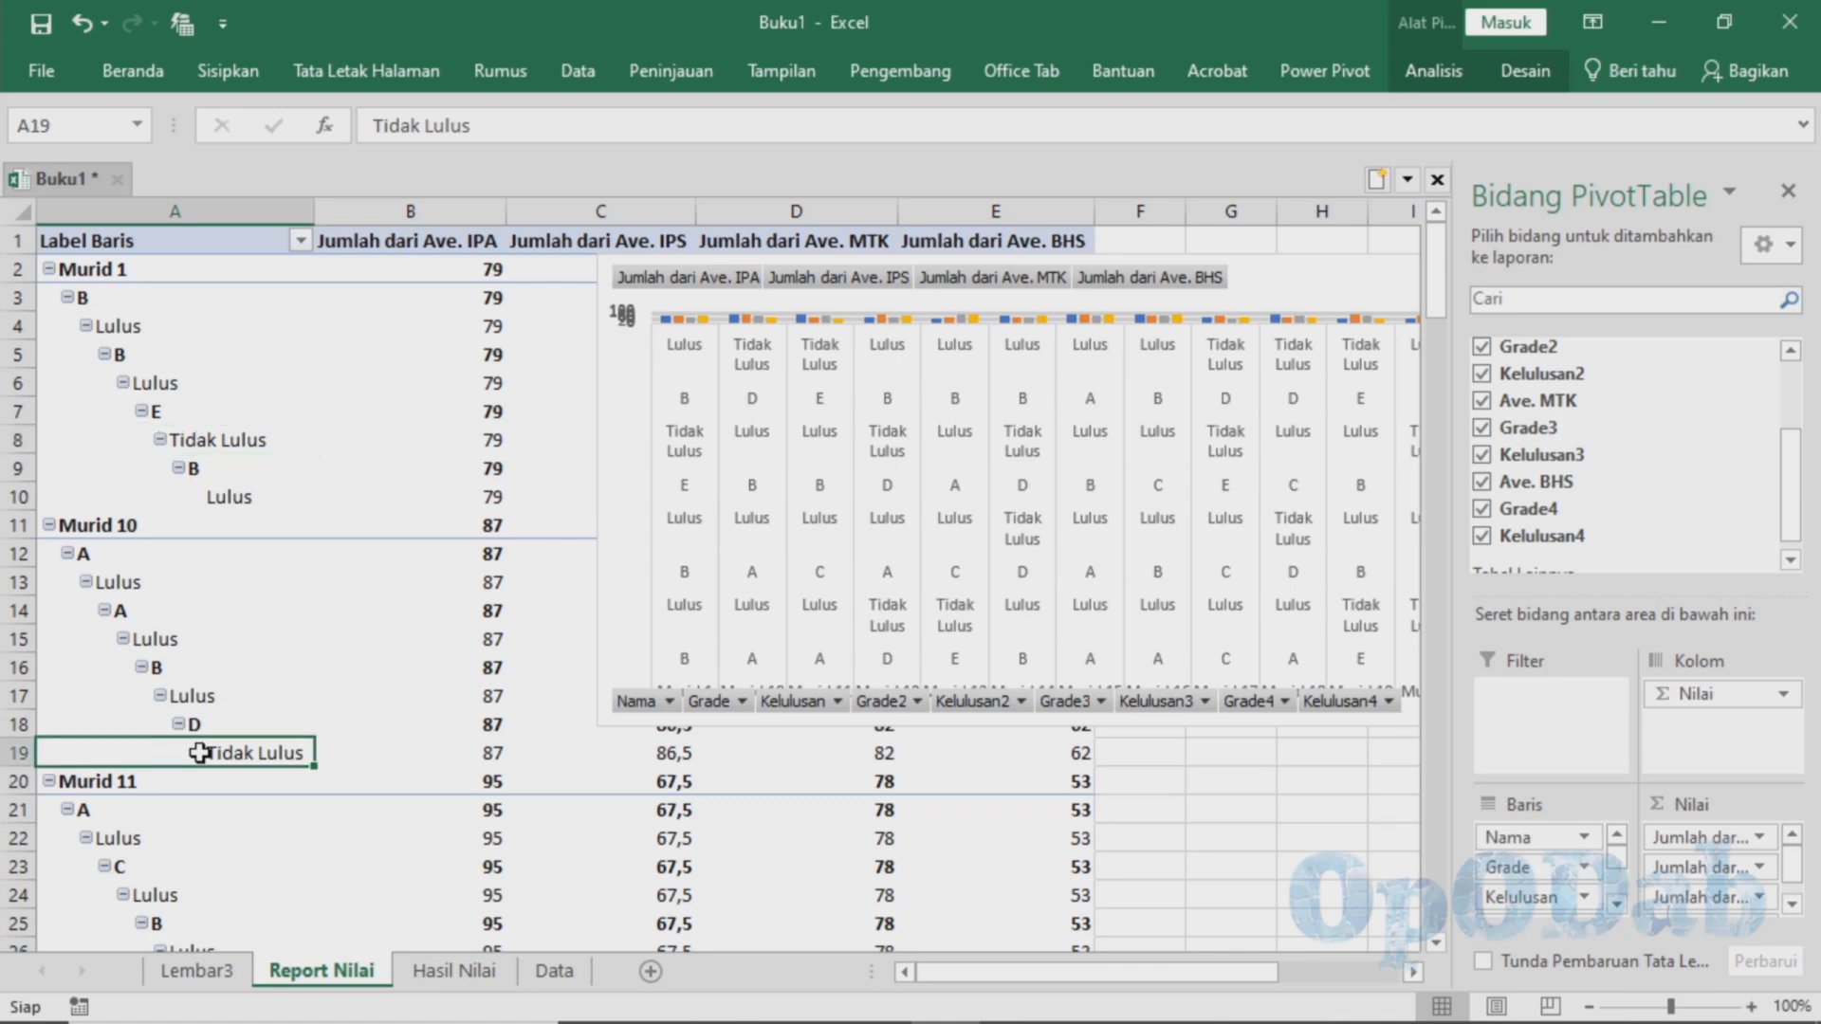
# Enlarge the PivotChart and move it clear of the PivotTable so that it starts at column F
pyautogui.moveTo(996, 972)
pyautogui.mouseDown()
pyautogui.moveTo(1022, 977)
pyautogui.moveTo(986, 973)
pyautogui.mouseUp()
pyautogui.click(936, 771)
pyautogui.moveTo(598, 729); pyautogui.dragTo(528, 882)
pyautogui.moveTo(1134, 974); pyautogui.dragTo(1183, 1020)
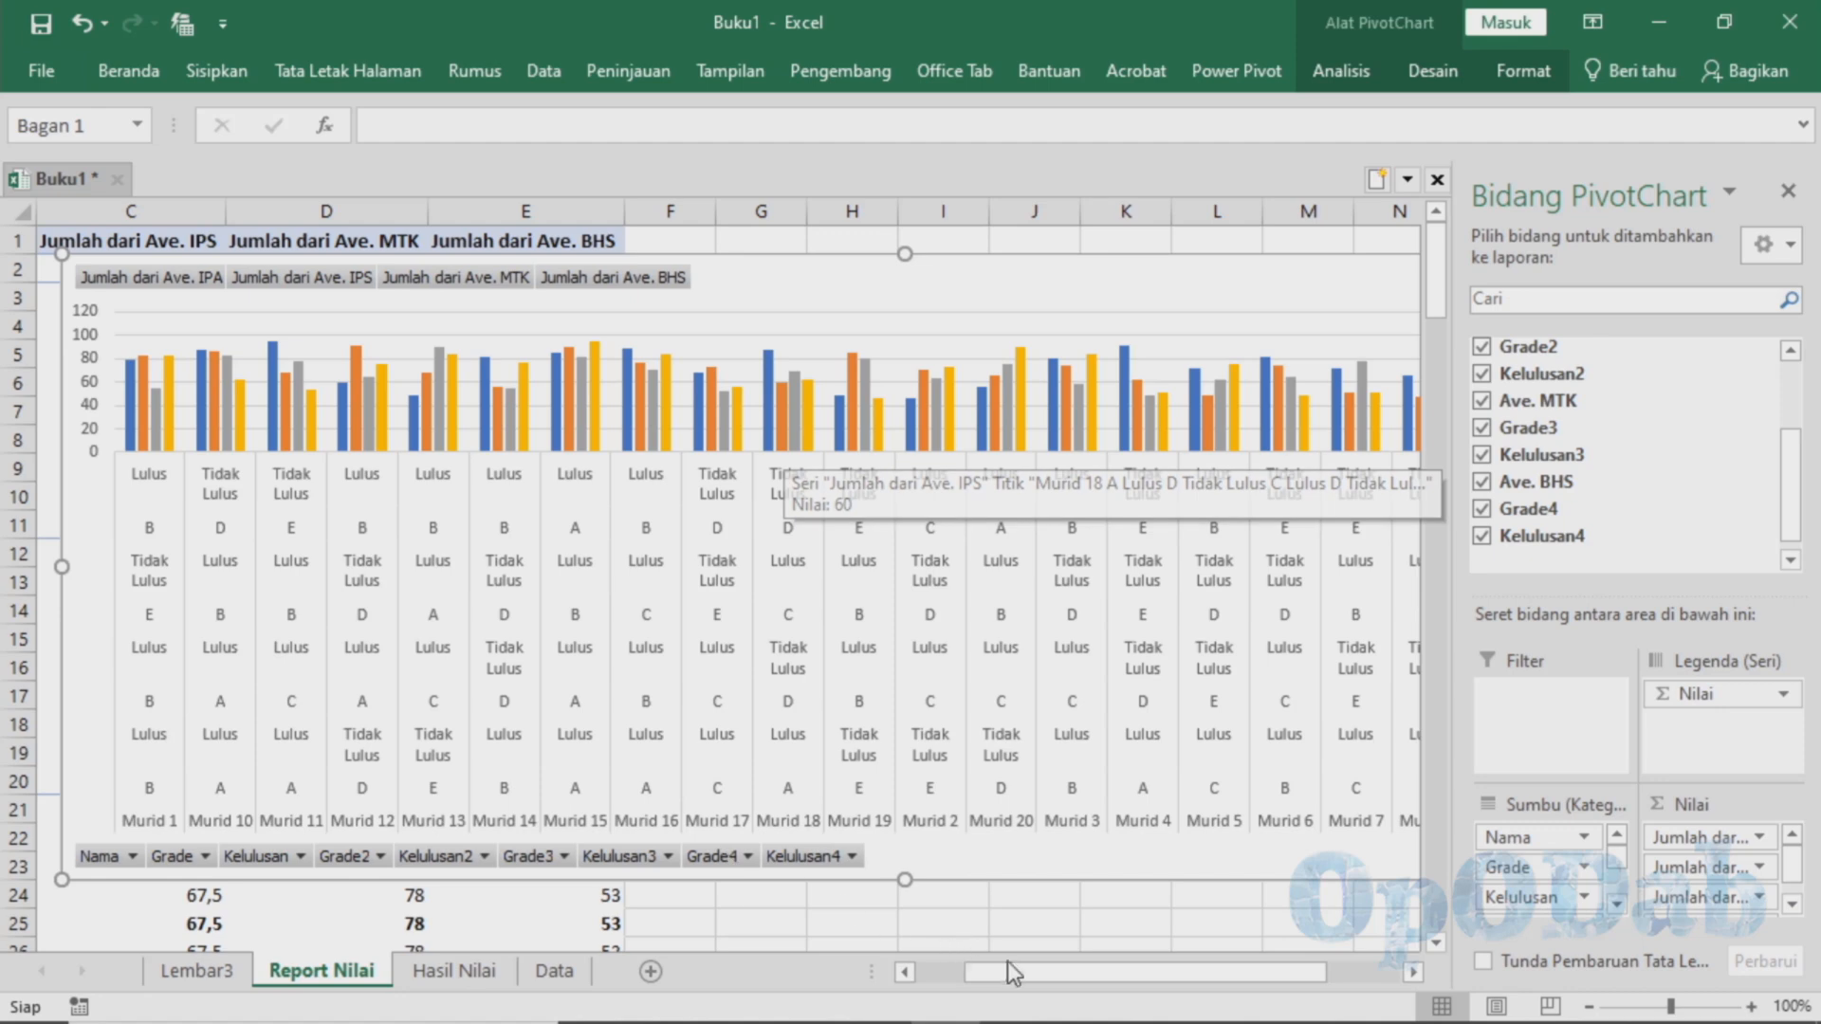
pyautogui.moveTo(1014, 966); pyautogui.dragTo(1045, 812)
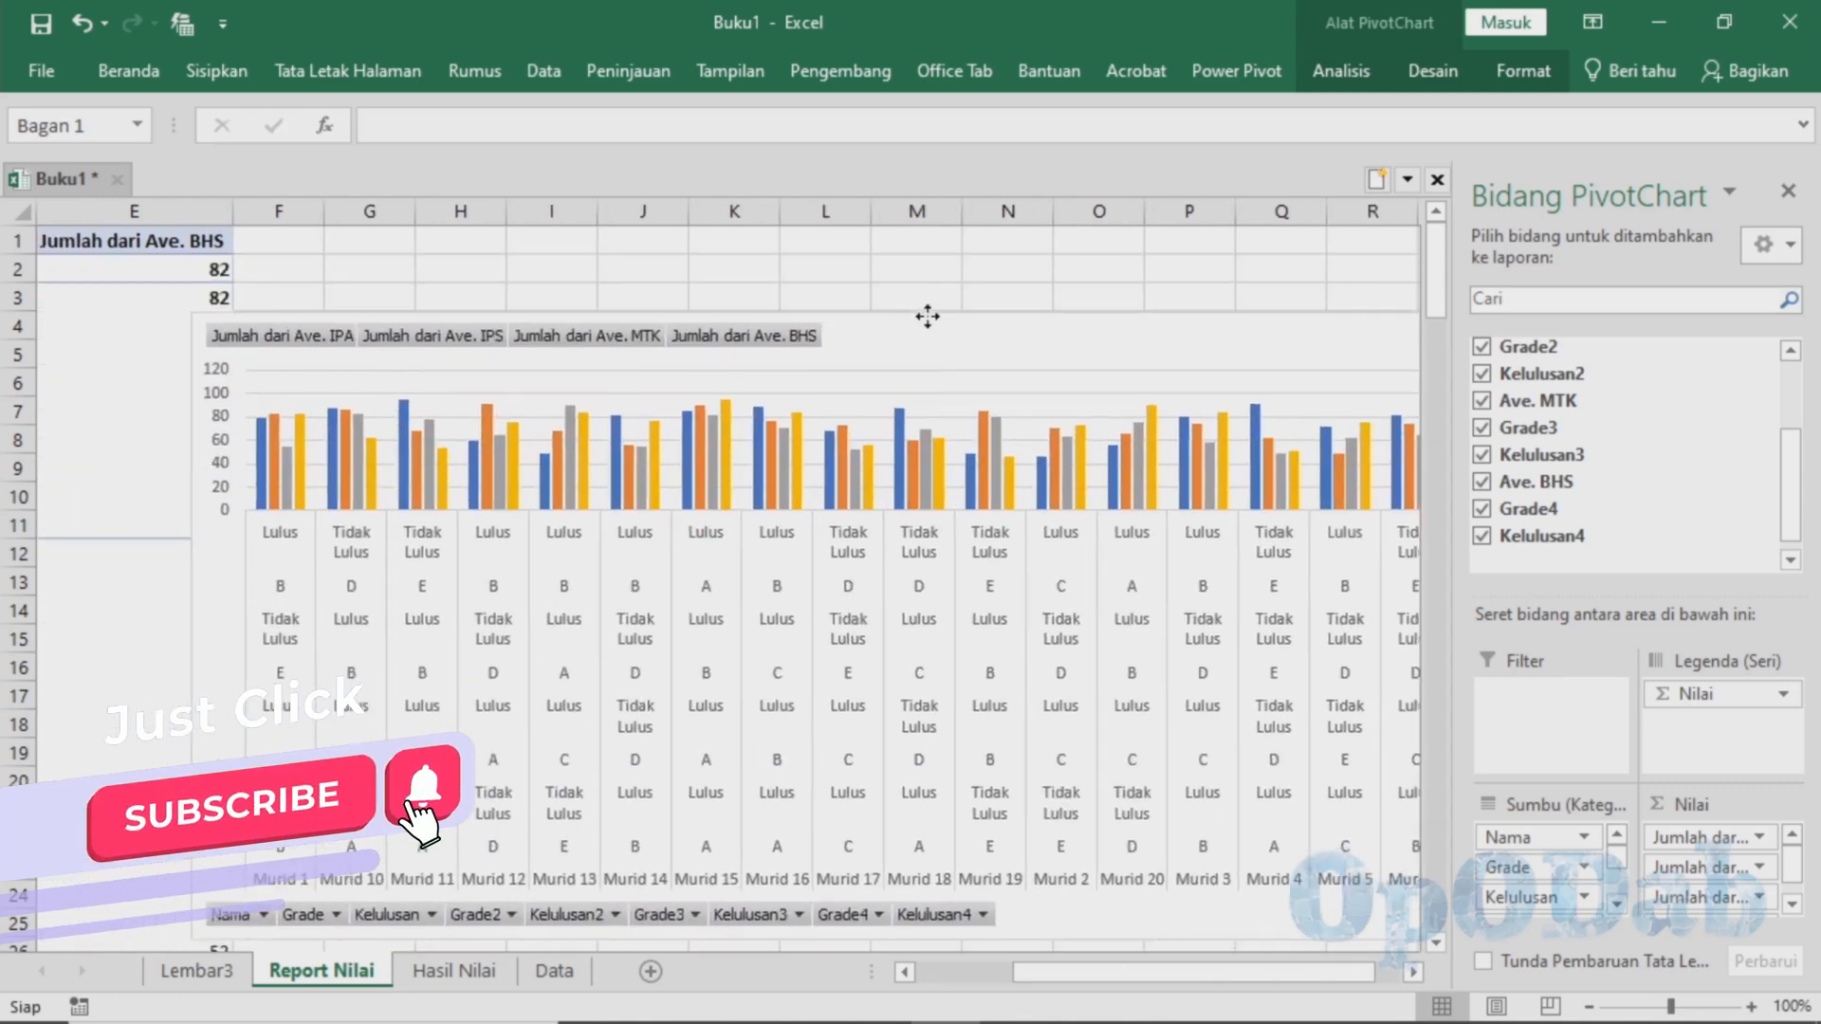
pyautogui.moveTo(927, 315); pyautogui.dragTo(924, 246)
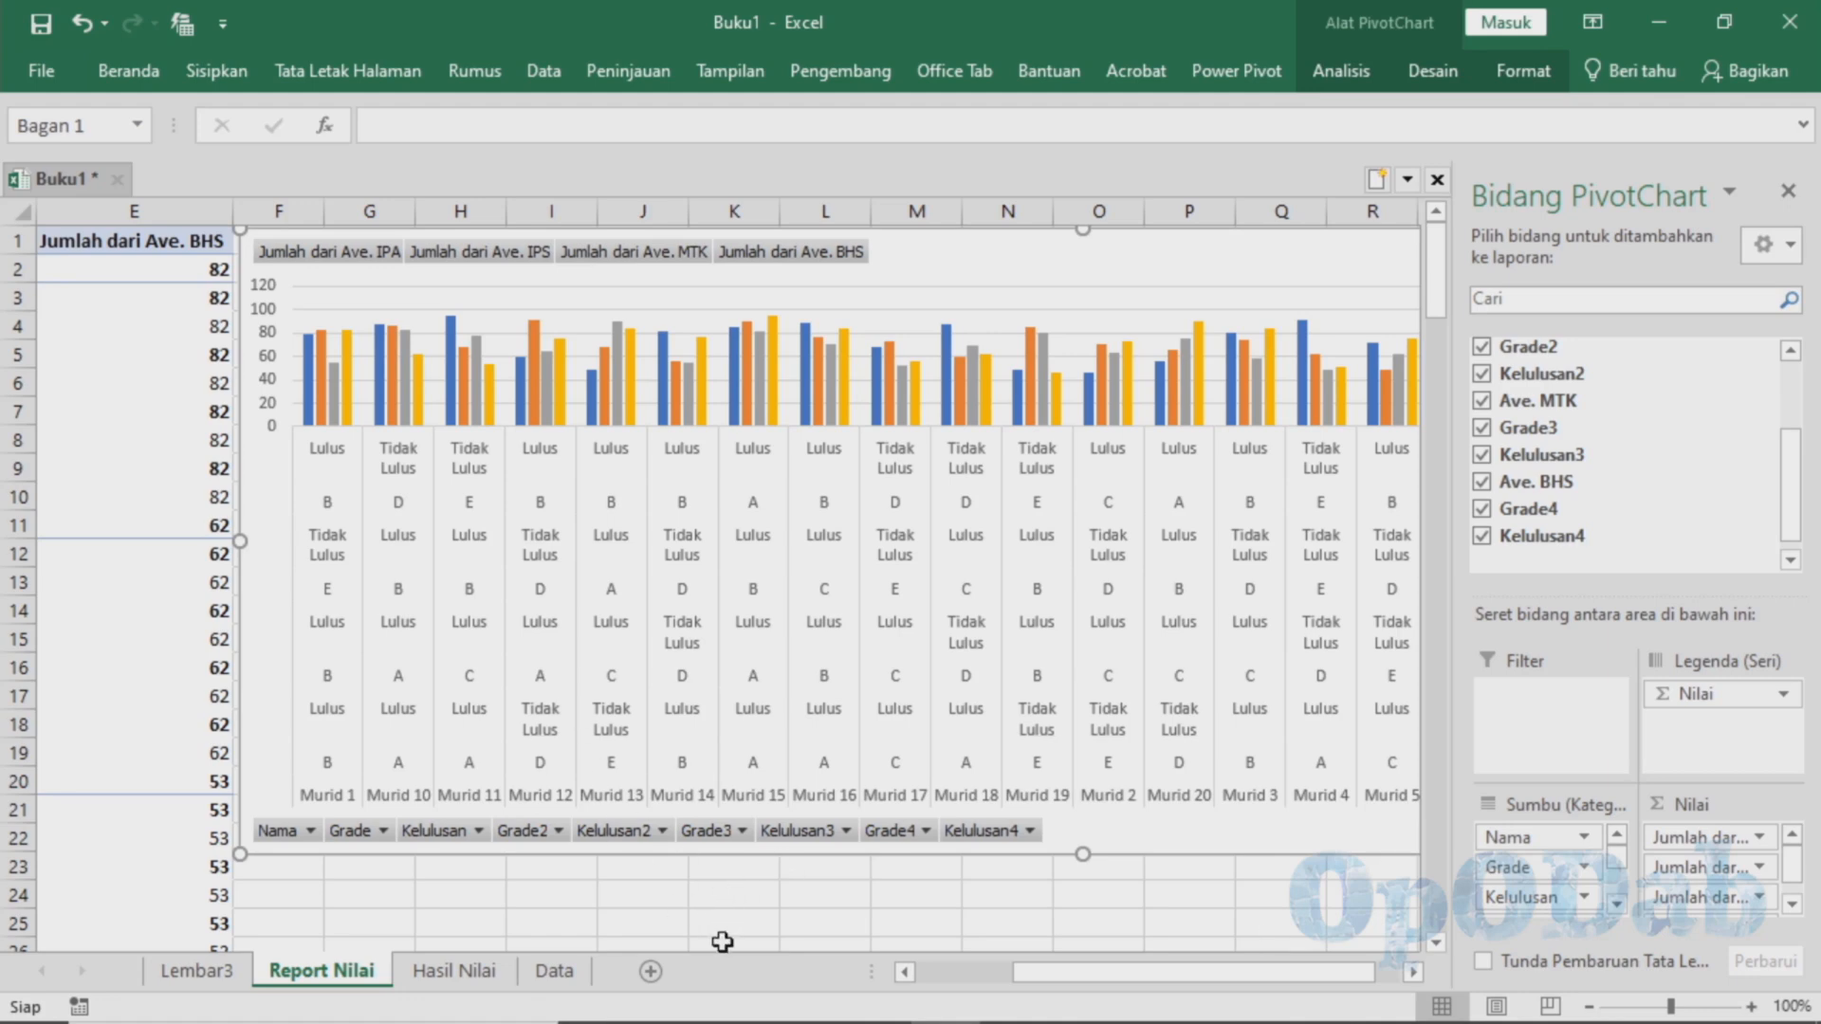
pyautogui.click(955, 972)
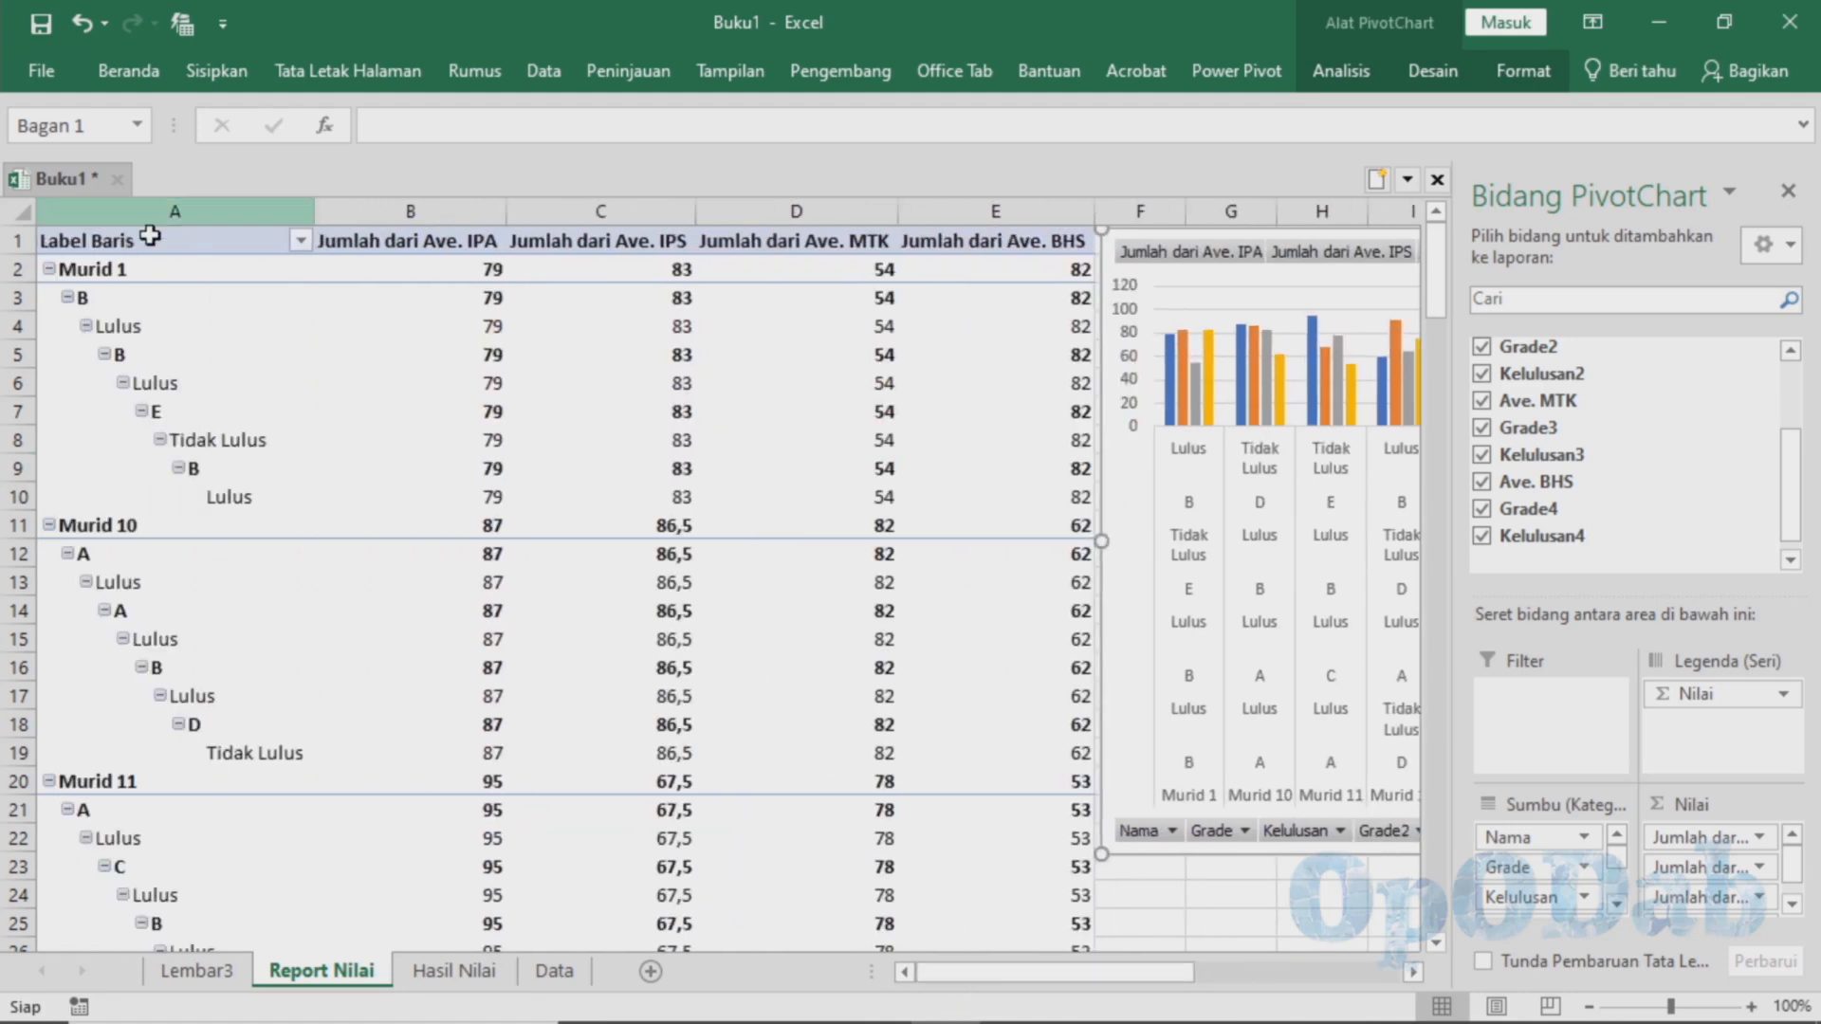
pyautogui.click(66, 298)
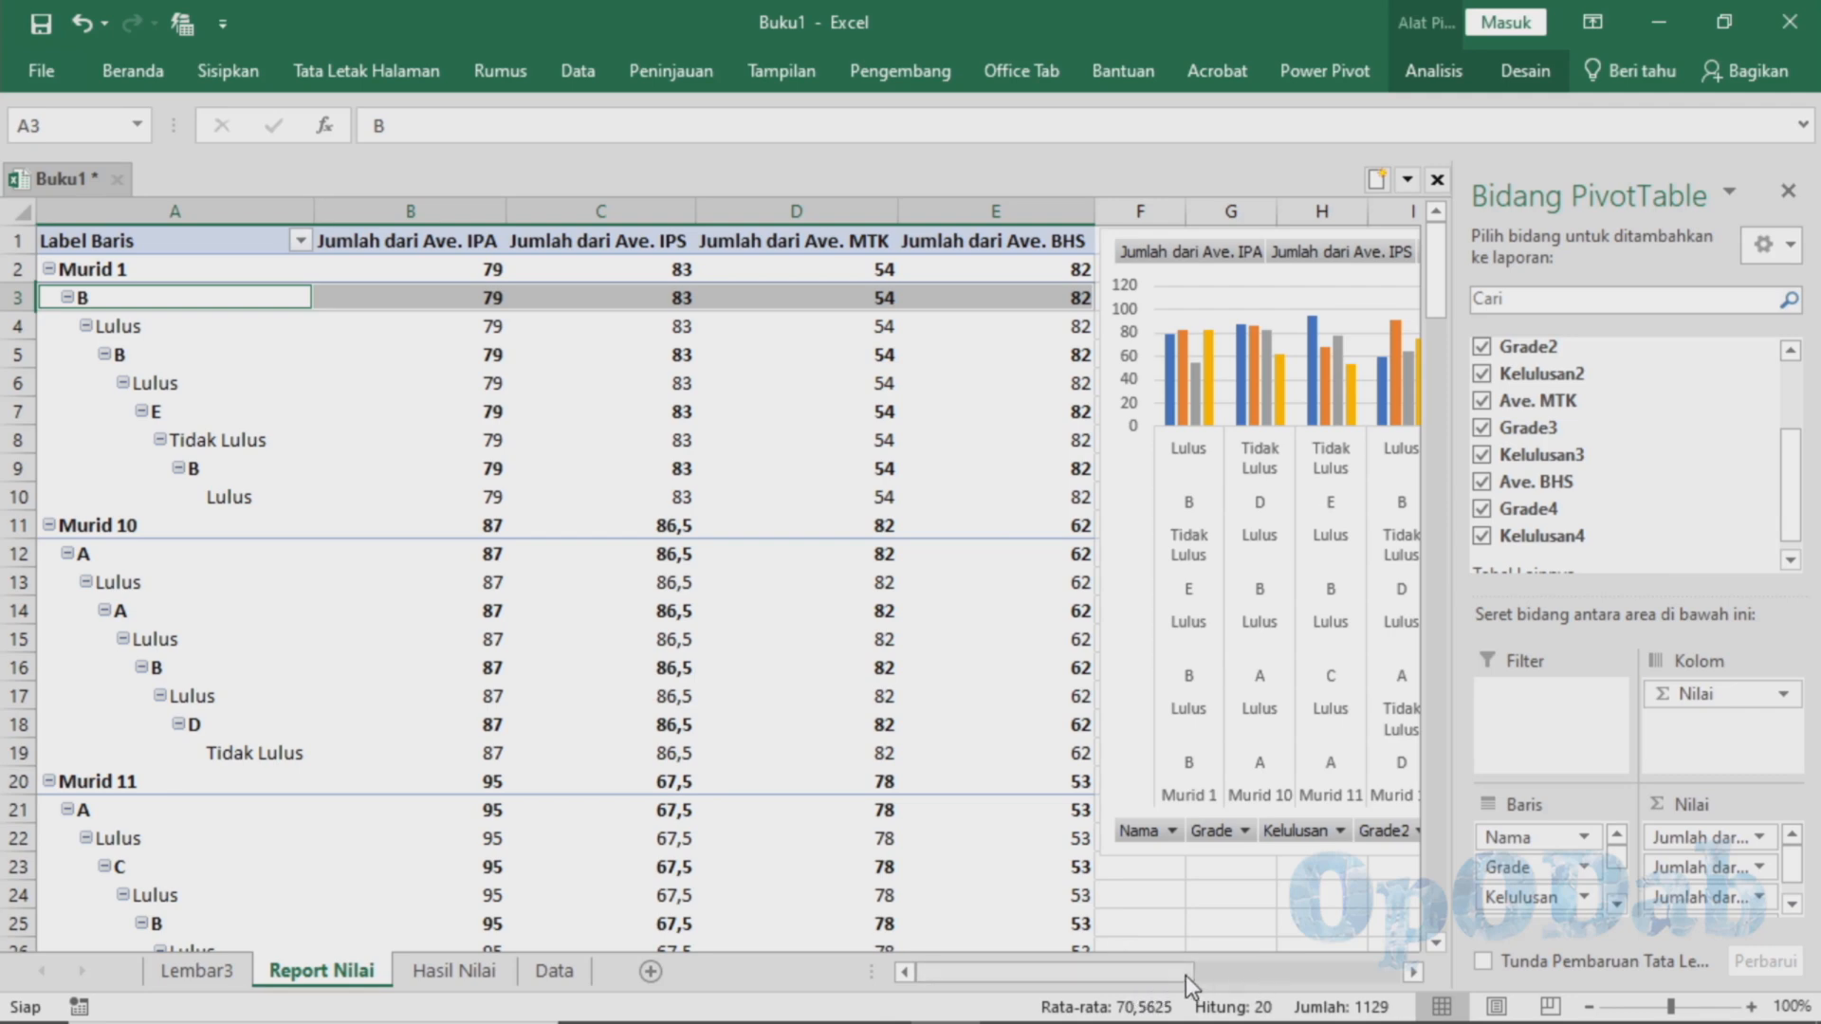
pyautogui.moveTo(1185, 975); pyautogui.dragTo(1313, 981)
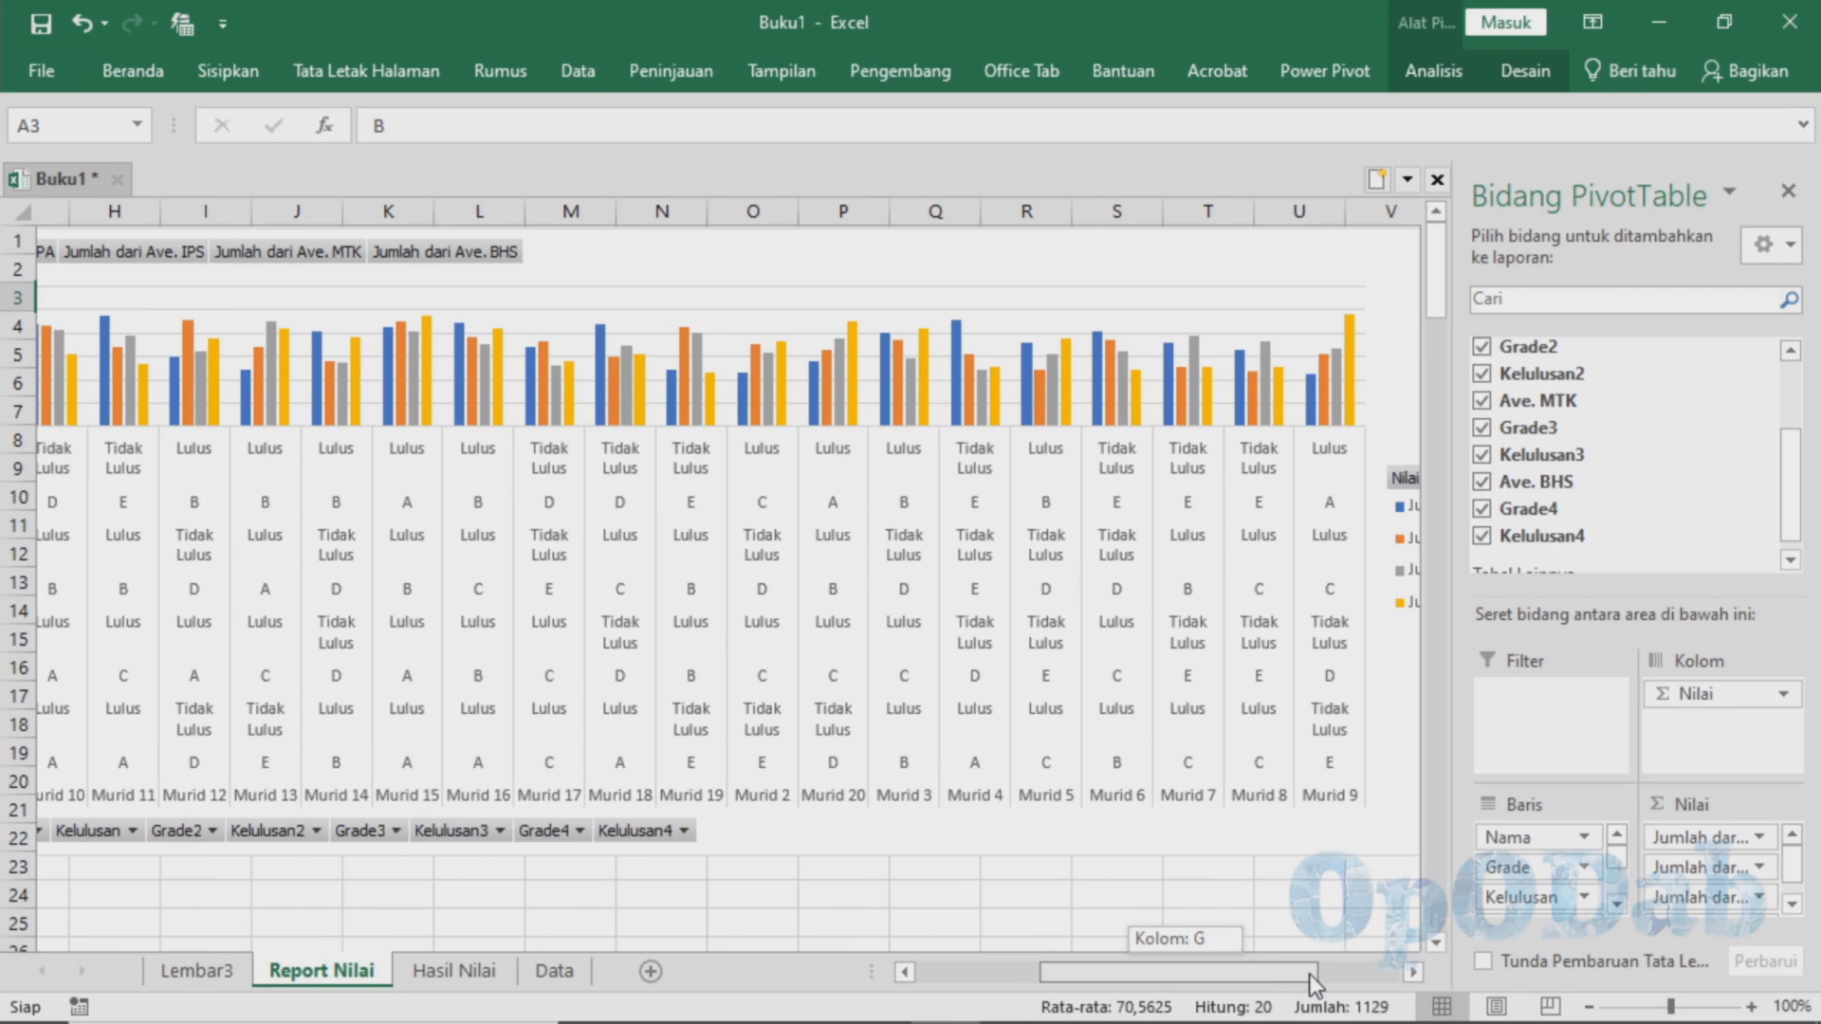
pyautogui.moveTo(1312, 981); pyautogui.dragTo(1119, 1020)
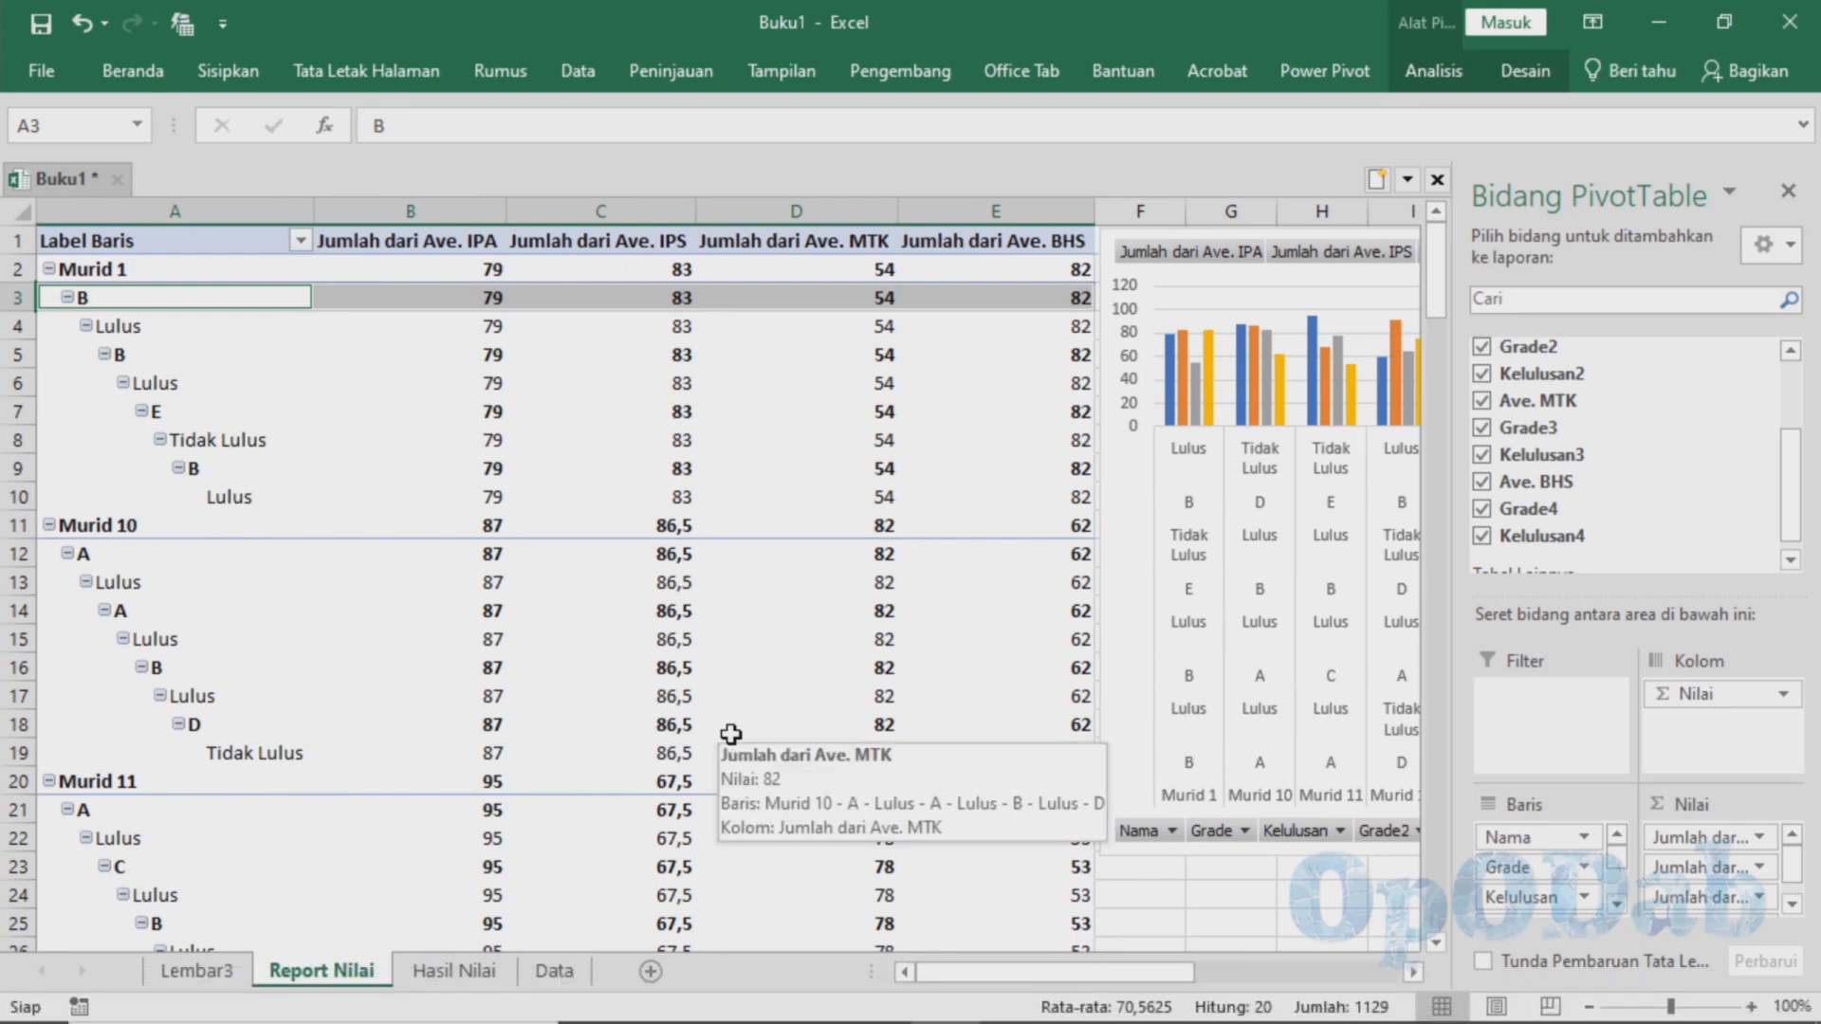
# Remove the IPS, MTK and BHS average, grade and Kelulusan fields from the PivotTable, keeping only the IPA set with Nama
pyautogui.scroll(2, 1536, 545)
pyautogui.scroll(-2, 1522, 569)
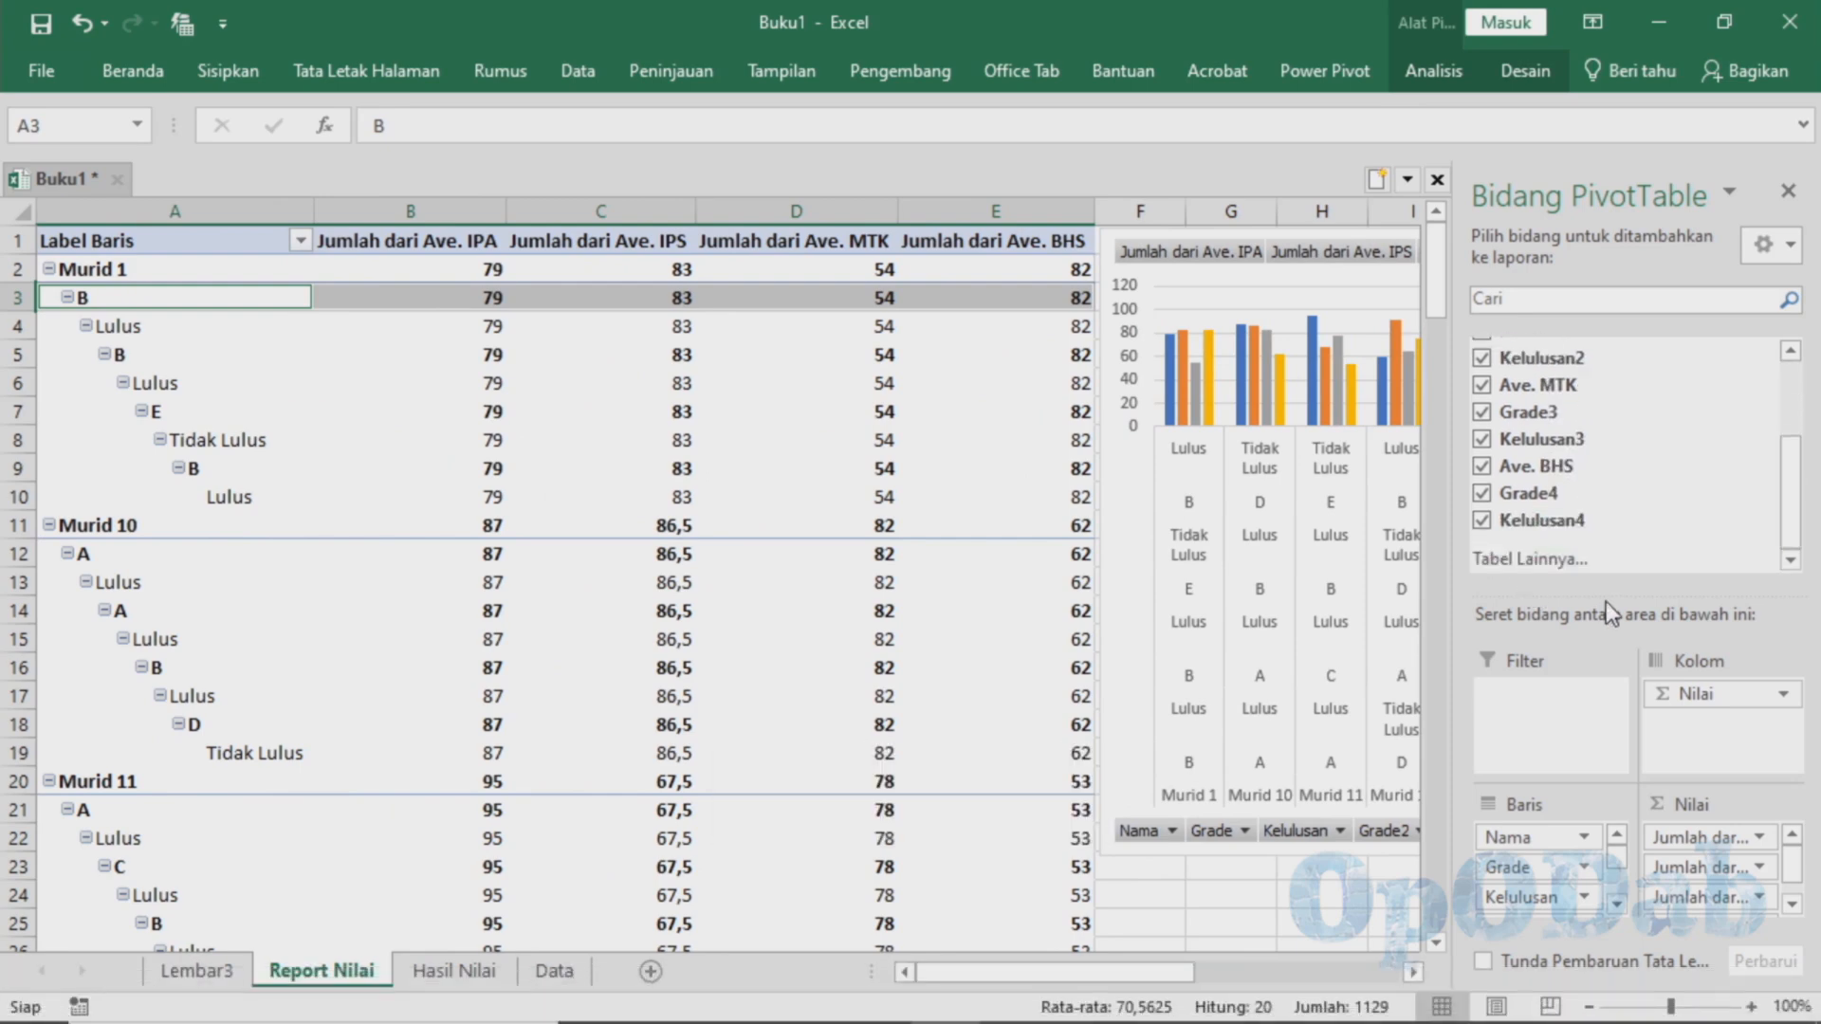
pyautogui.scroll(2, 1597, 537)
pyautogui.scroll(-2, 1596, 537)
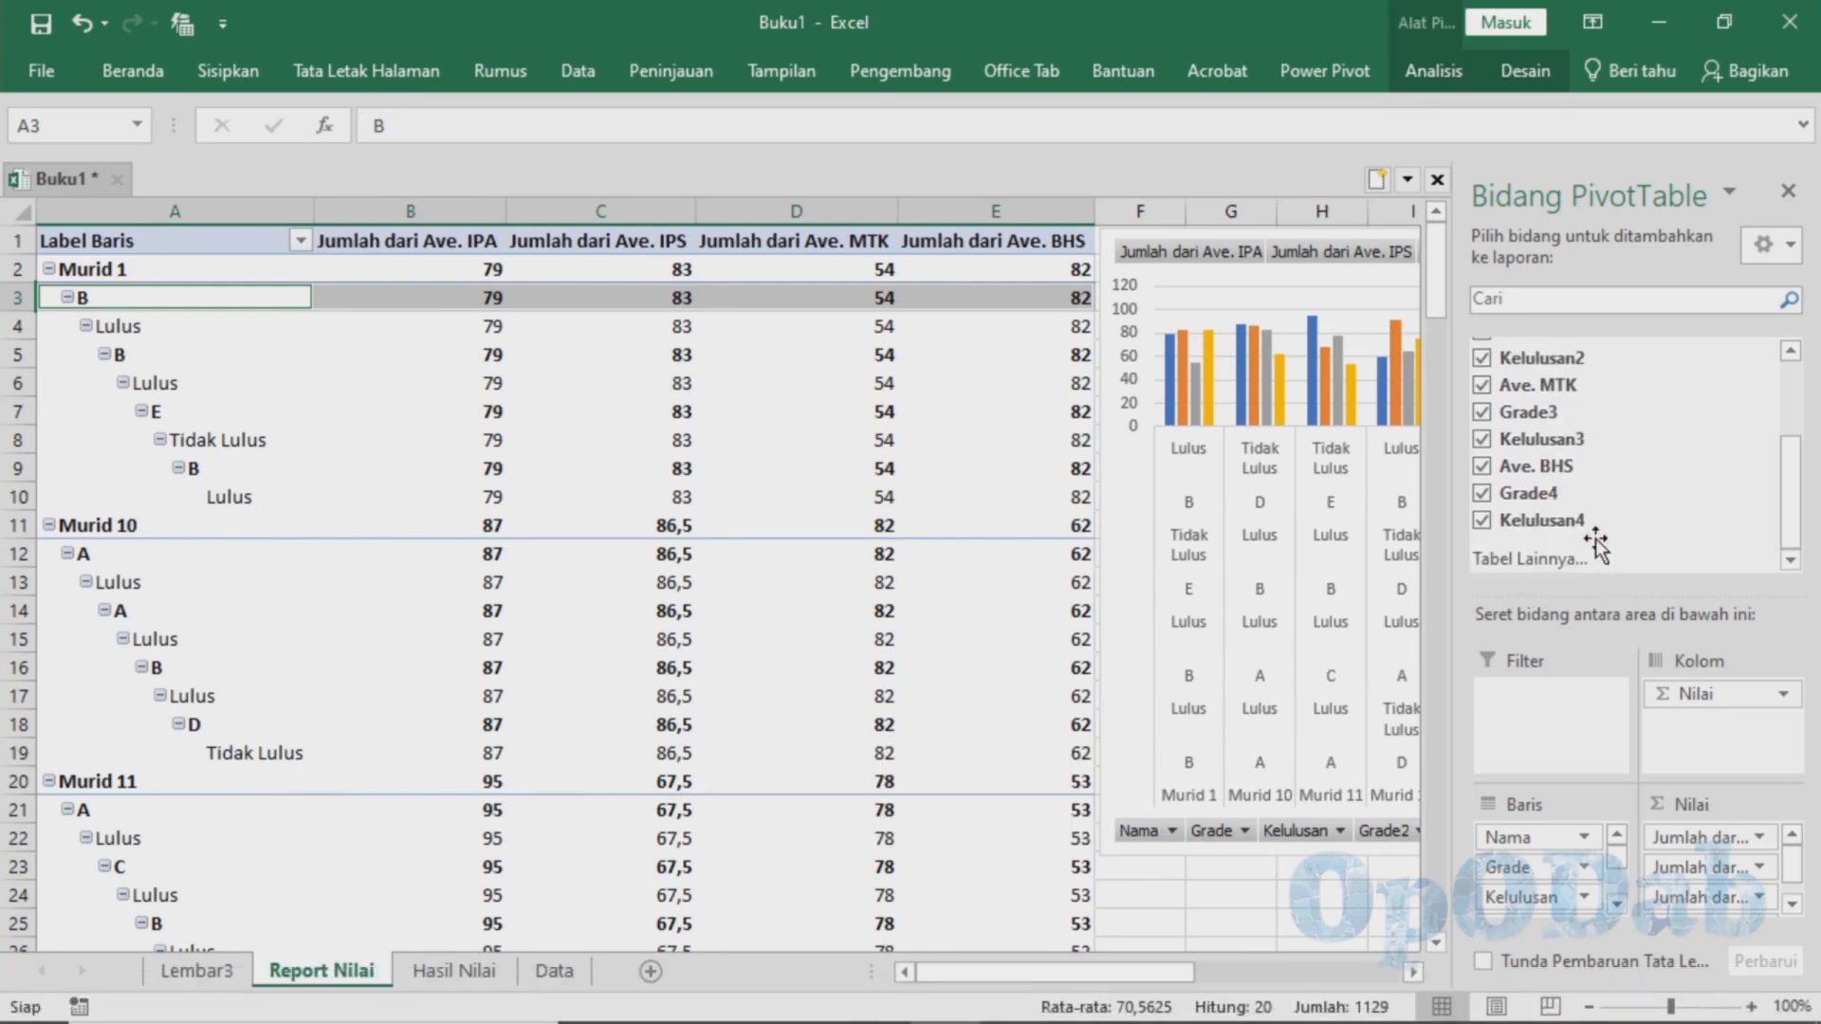
pyautogui.click(1481, 521)
pyautogui.click(1482, 492)
pyautogui.click(1481, 466)
pyautogui.click(1481, 438)
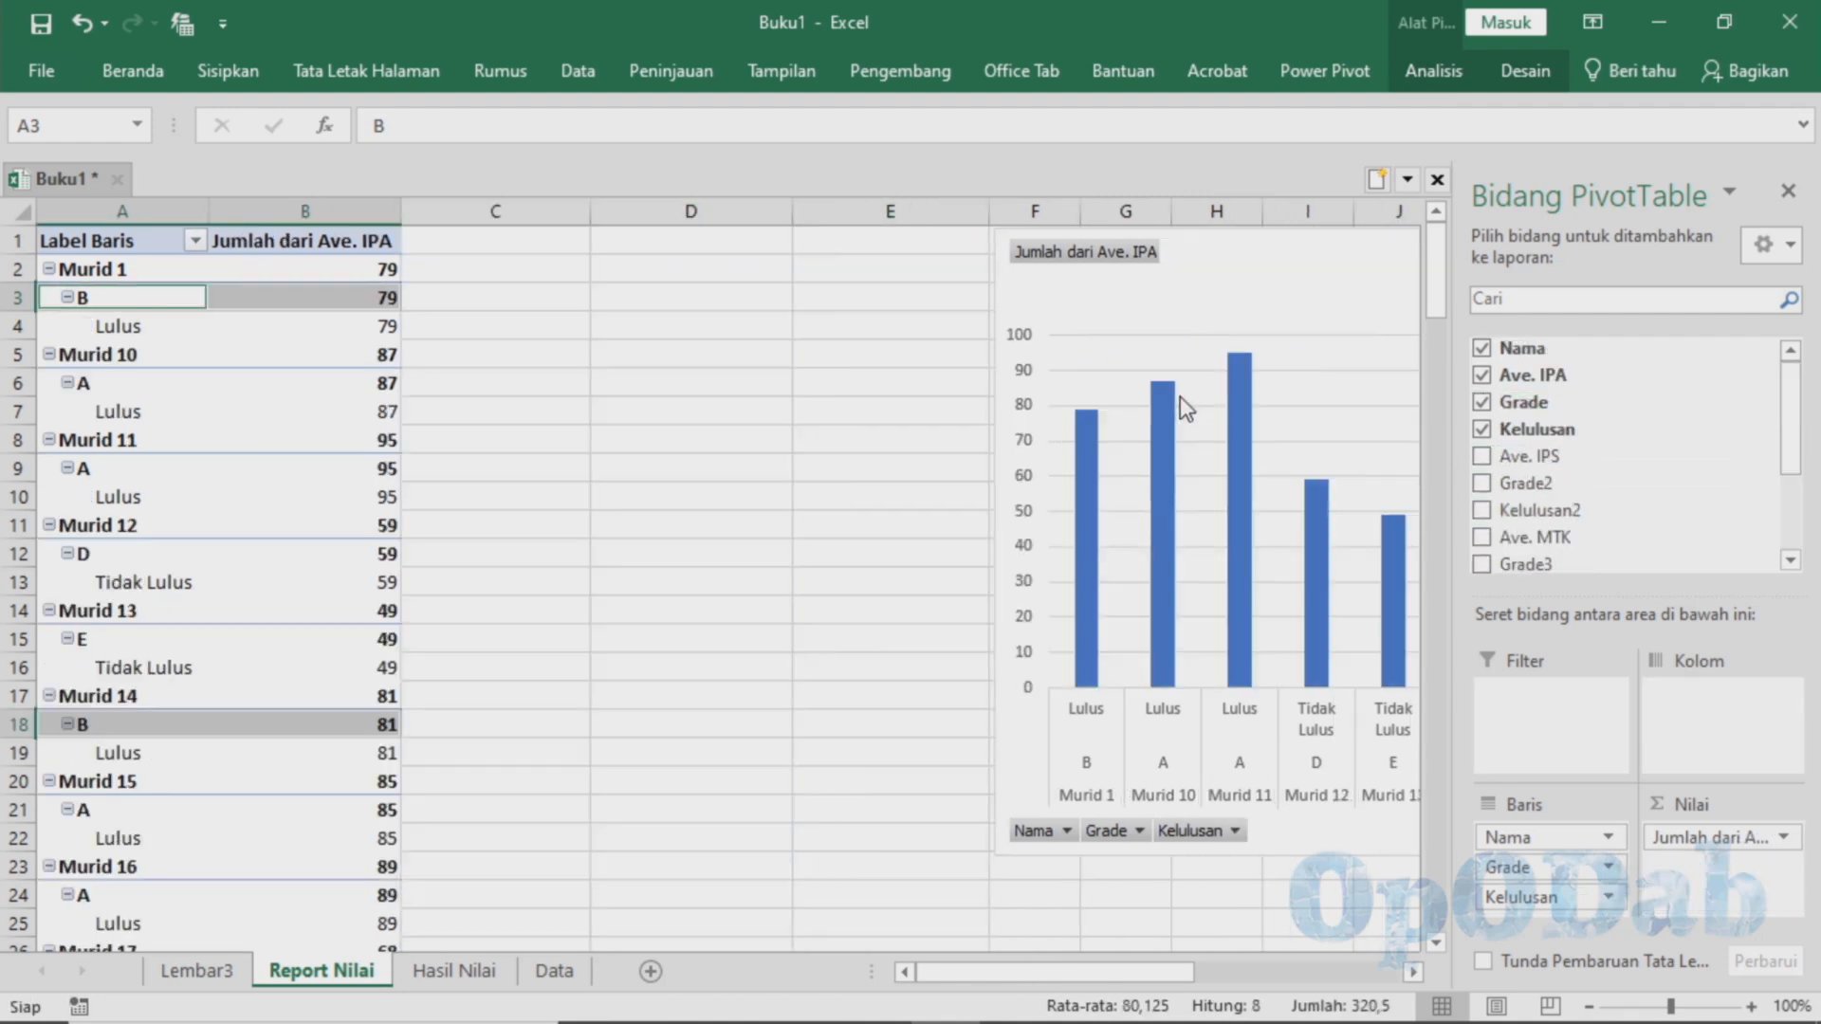
# Move the PivotChart back beside the PivotTable's Ave. IPA column and make Nama the report filter
pyautogui.click(1088, 422)
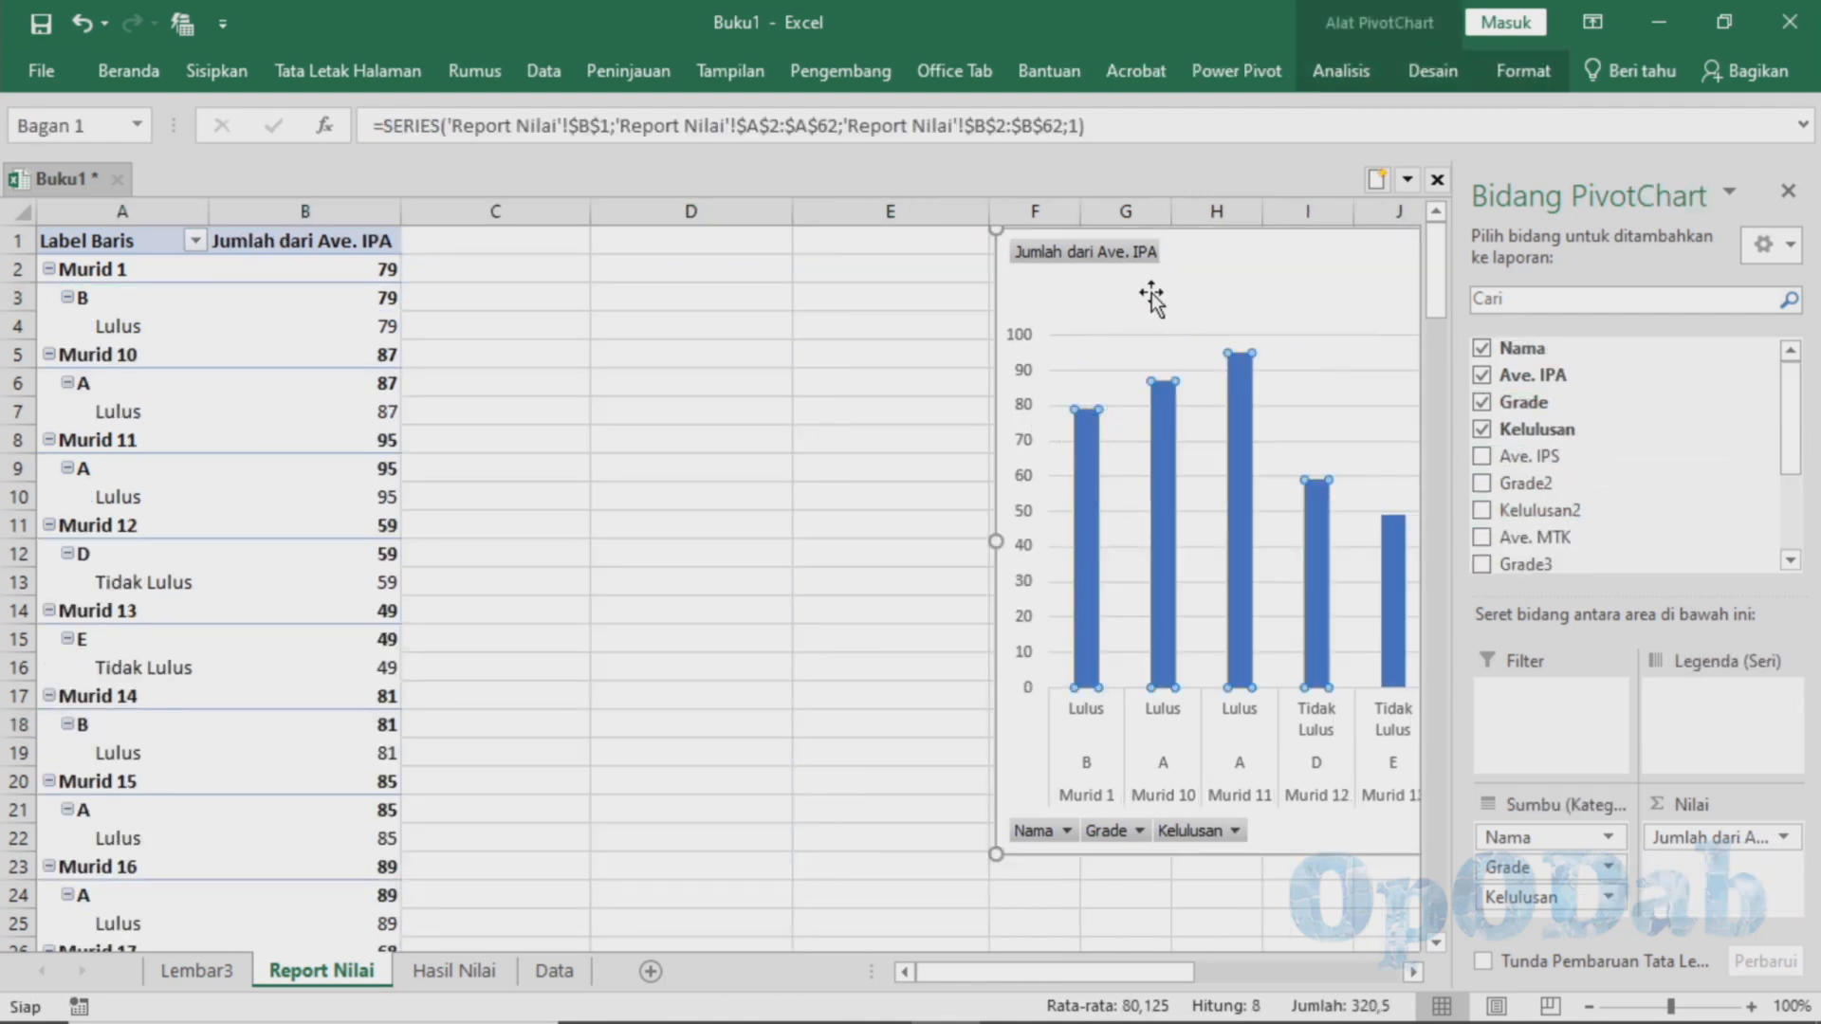
pyautogui.moveTo(1152, 294); pyautogui.dragTo(627, 314)
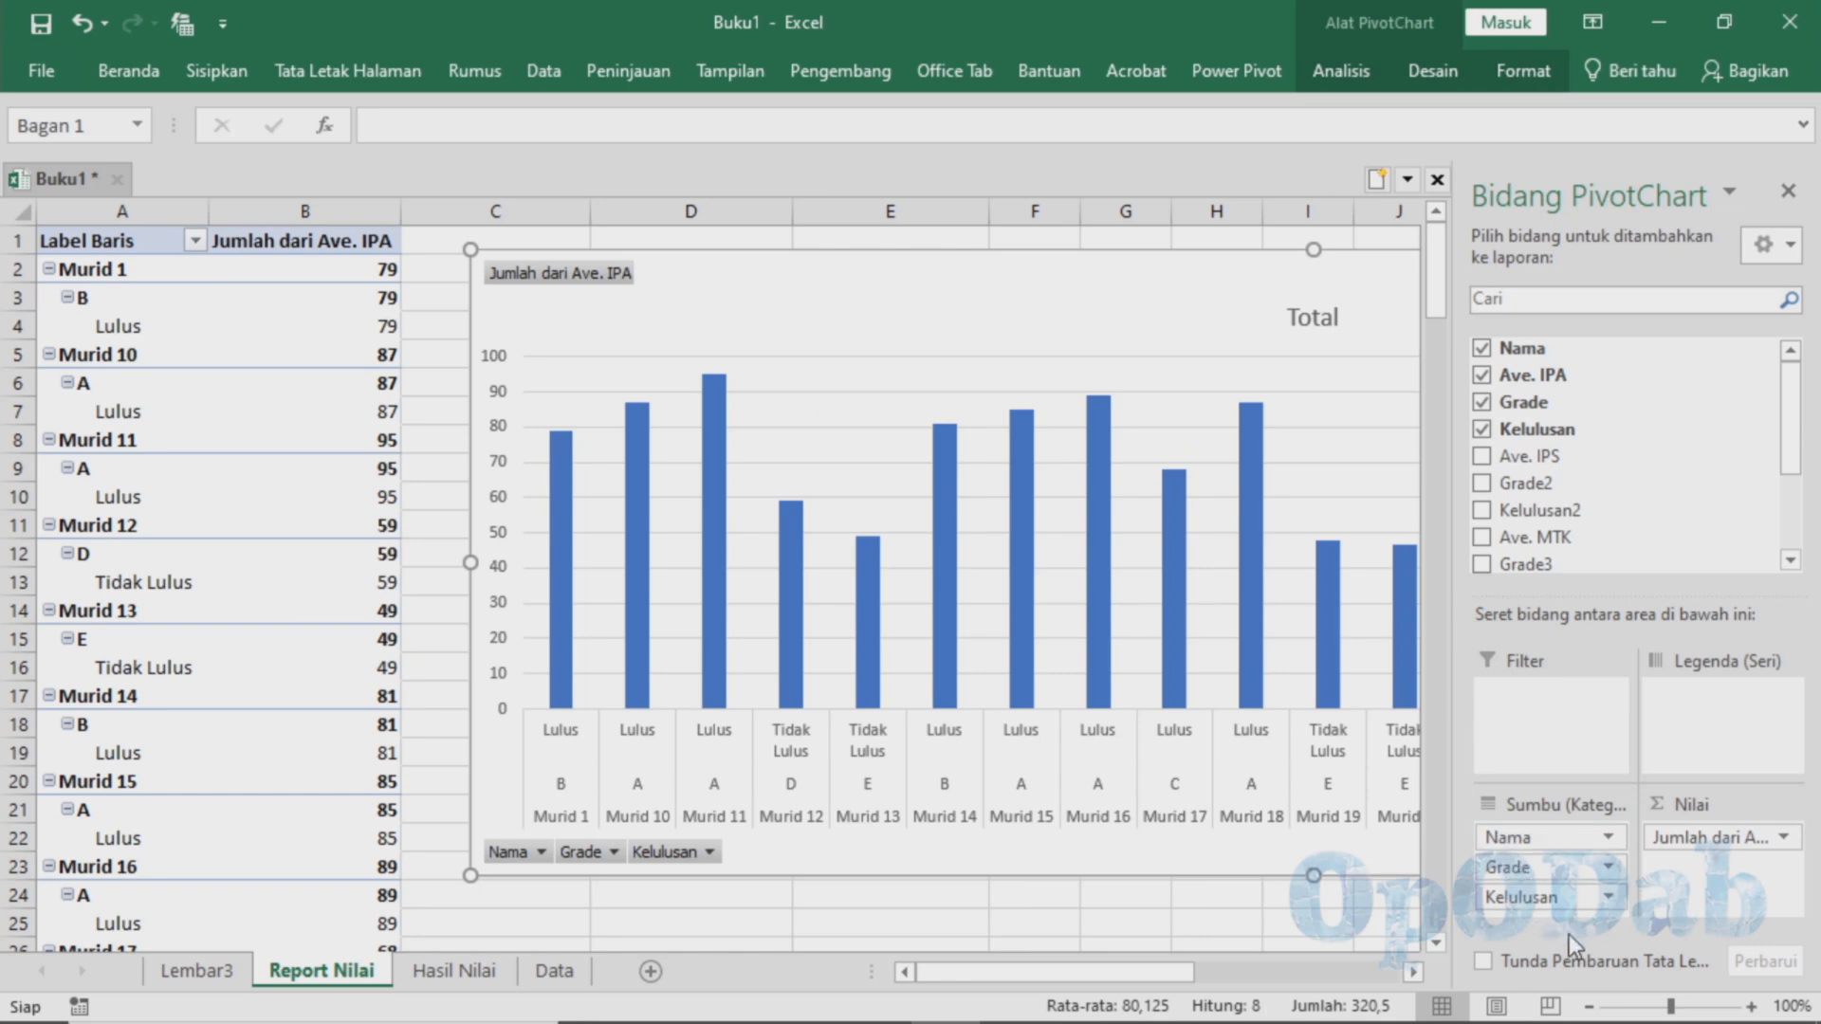
pyautogui.click(1582, 840)
pyautogui.click(1679, 893)
pyautogui.moveTo(1498, 840); pyautogui.dragTo(1509, 704)
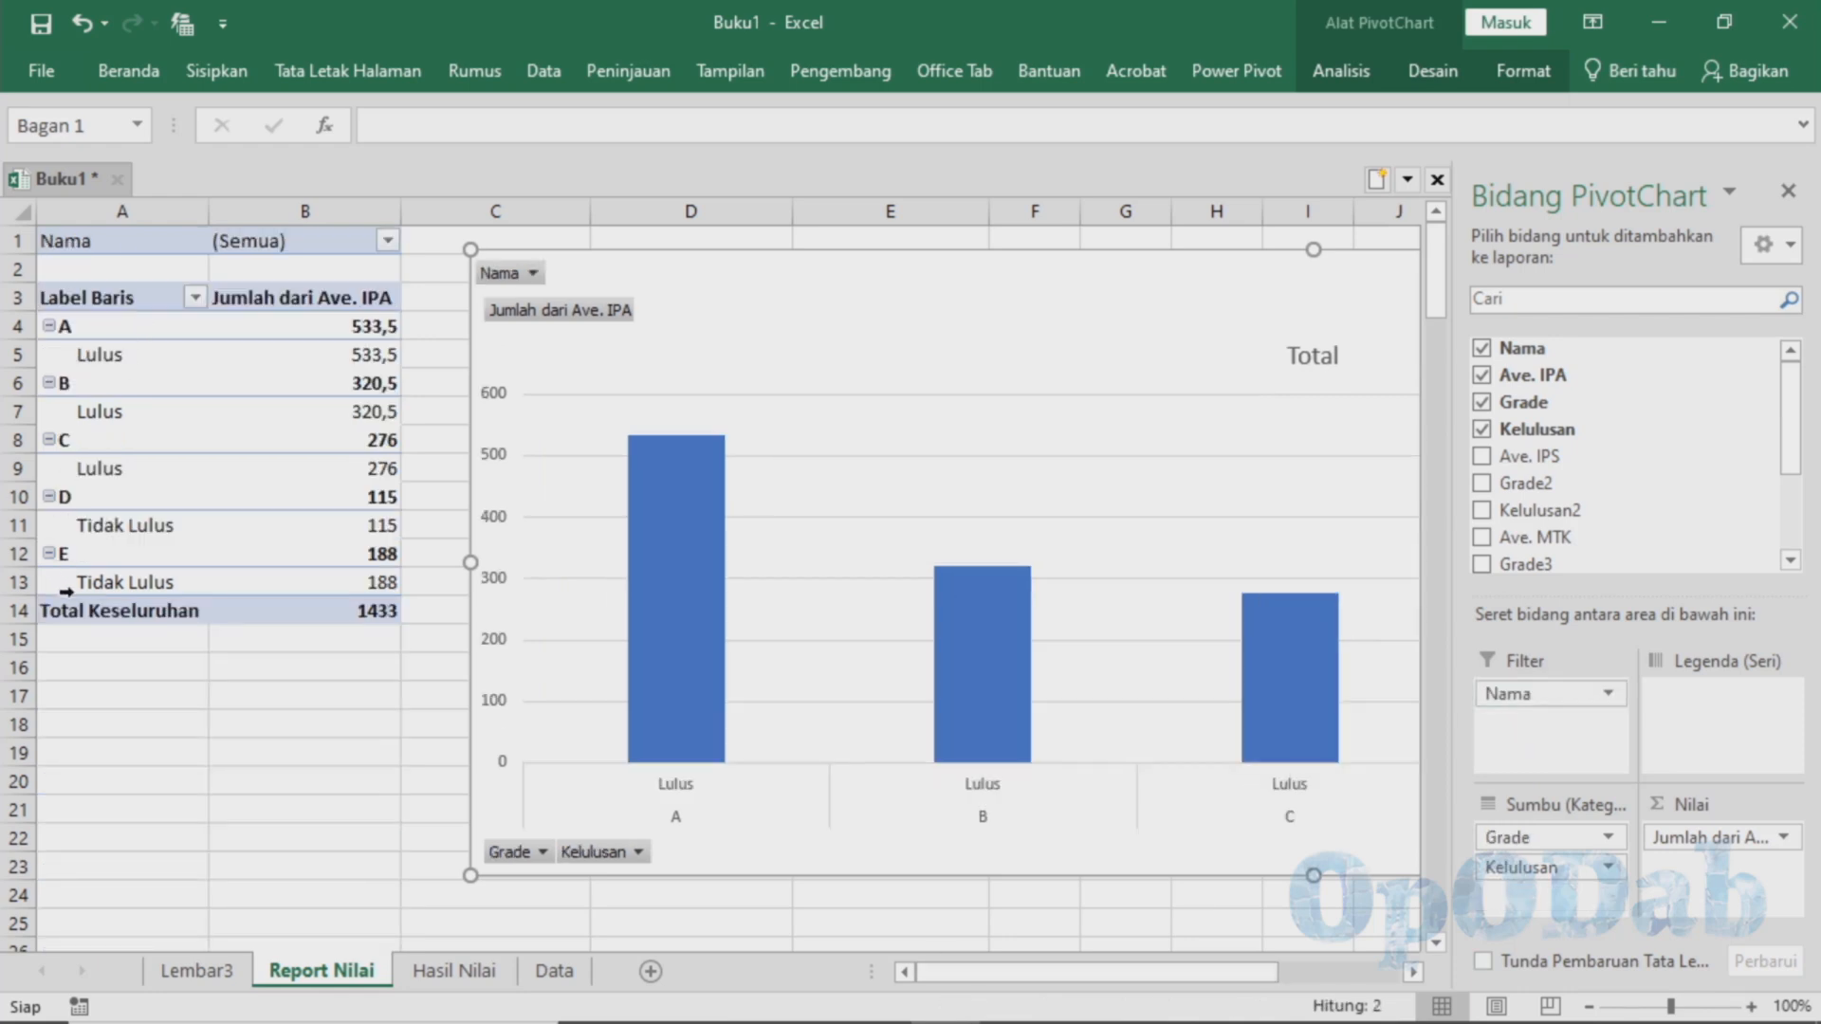
# Filter the PivotTable report by Nama to show only Murid 1
pyautogui.click(387, 240)
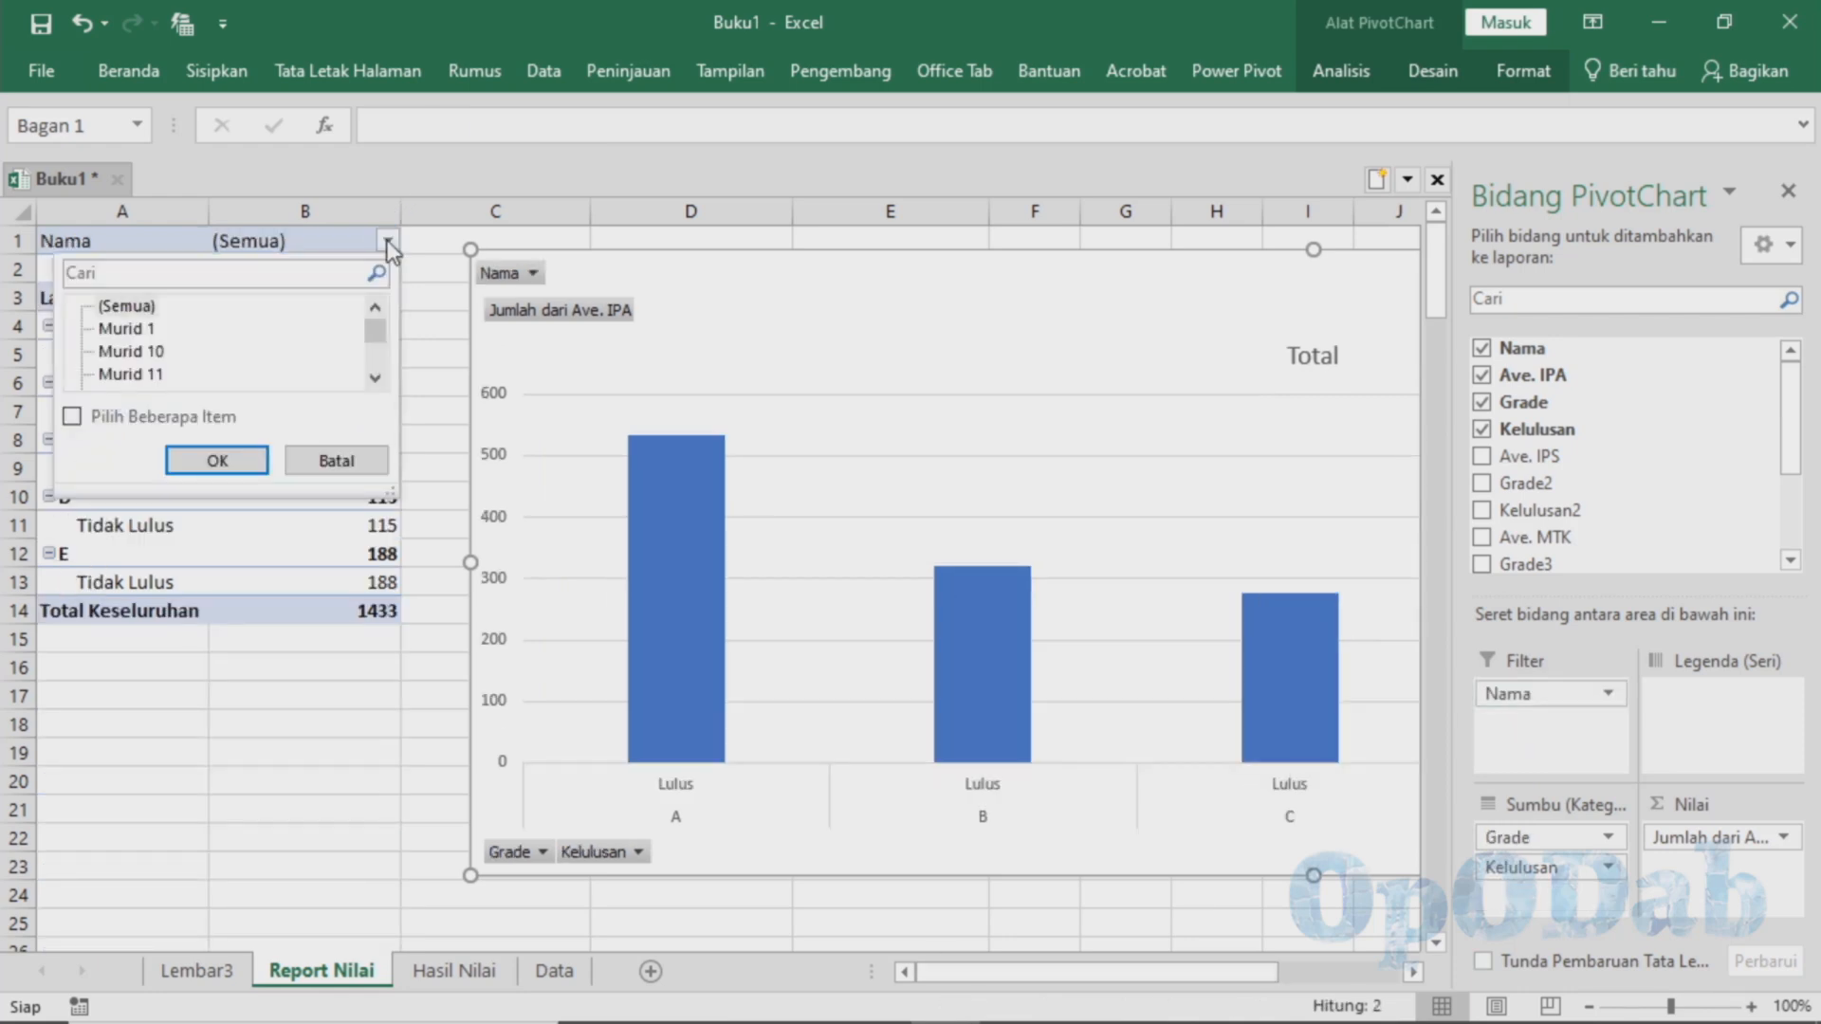
pyautogui.click(142, 329)
pyautogui.click(220, 460)
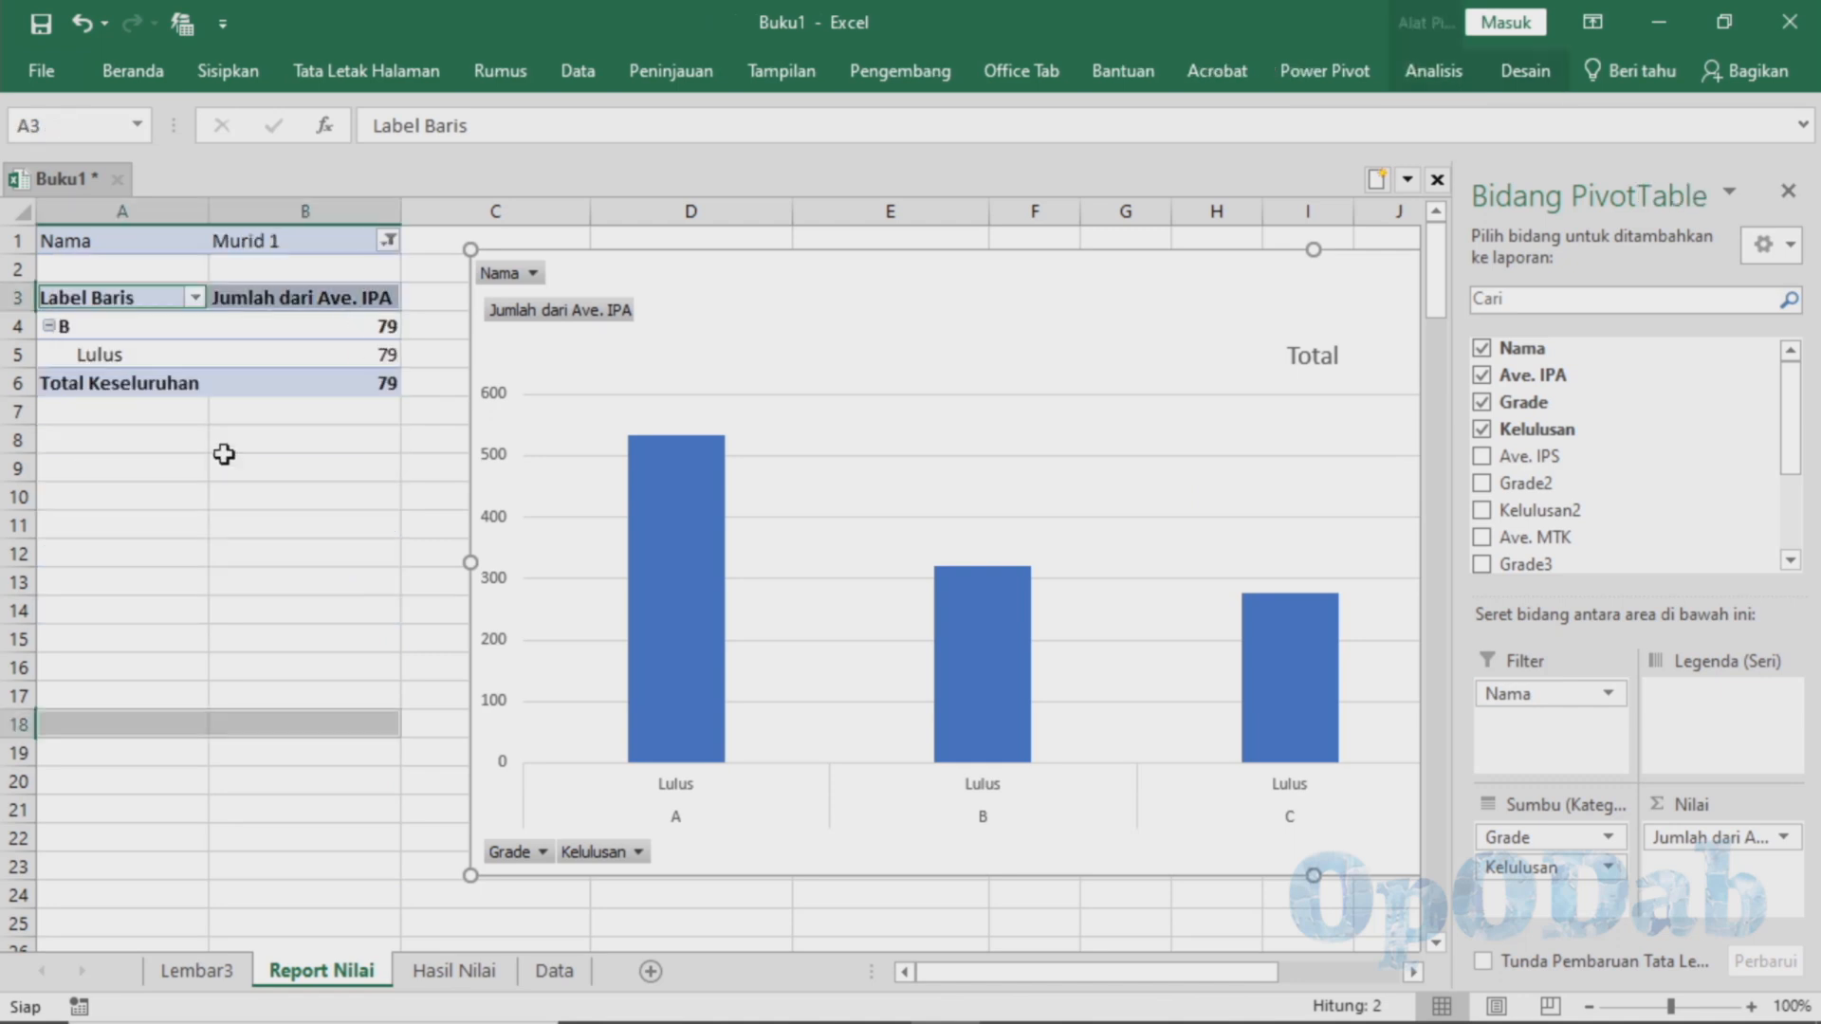
pyautogui.click(142, 356)
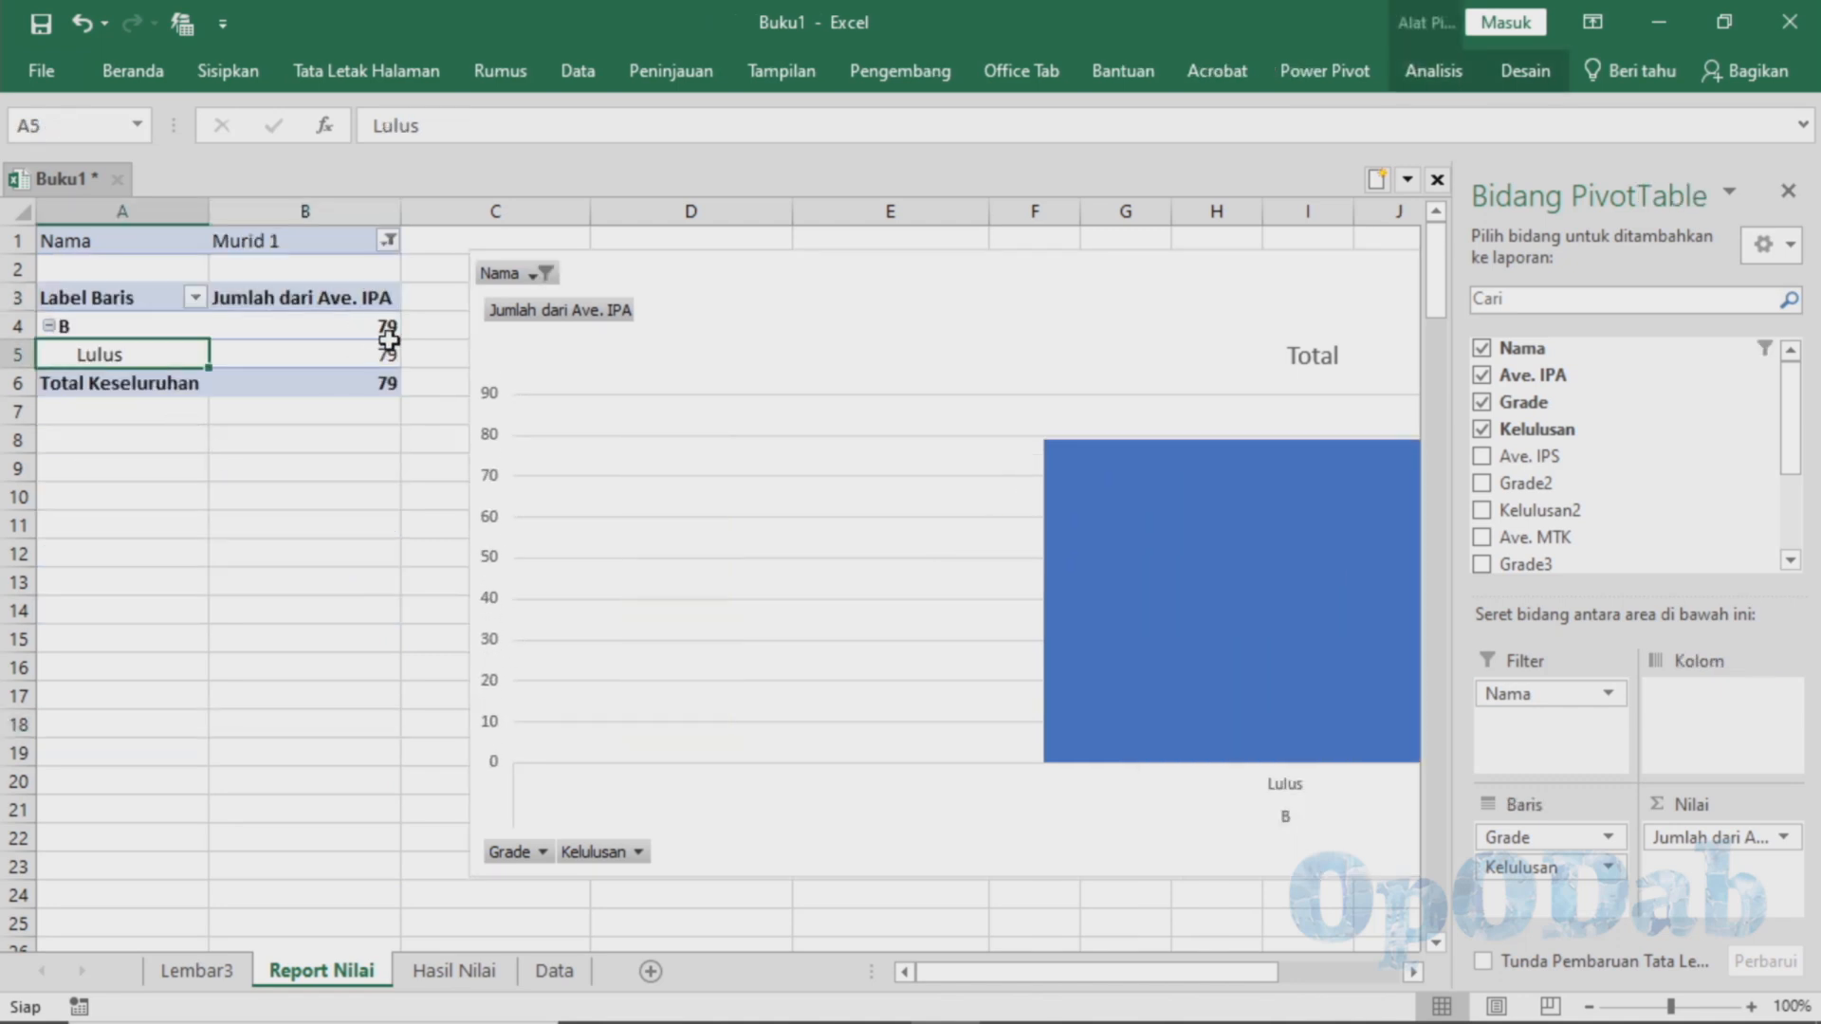
# Set the Nama report filter to Murid 10
pyautogui.click(388, 241)
pyautogui.click(131, 351)
pyautogui.click(216, 460)
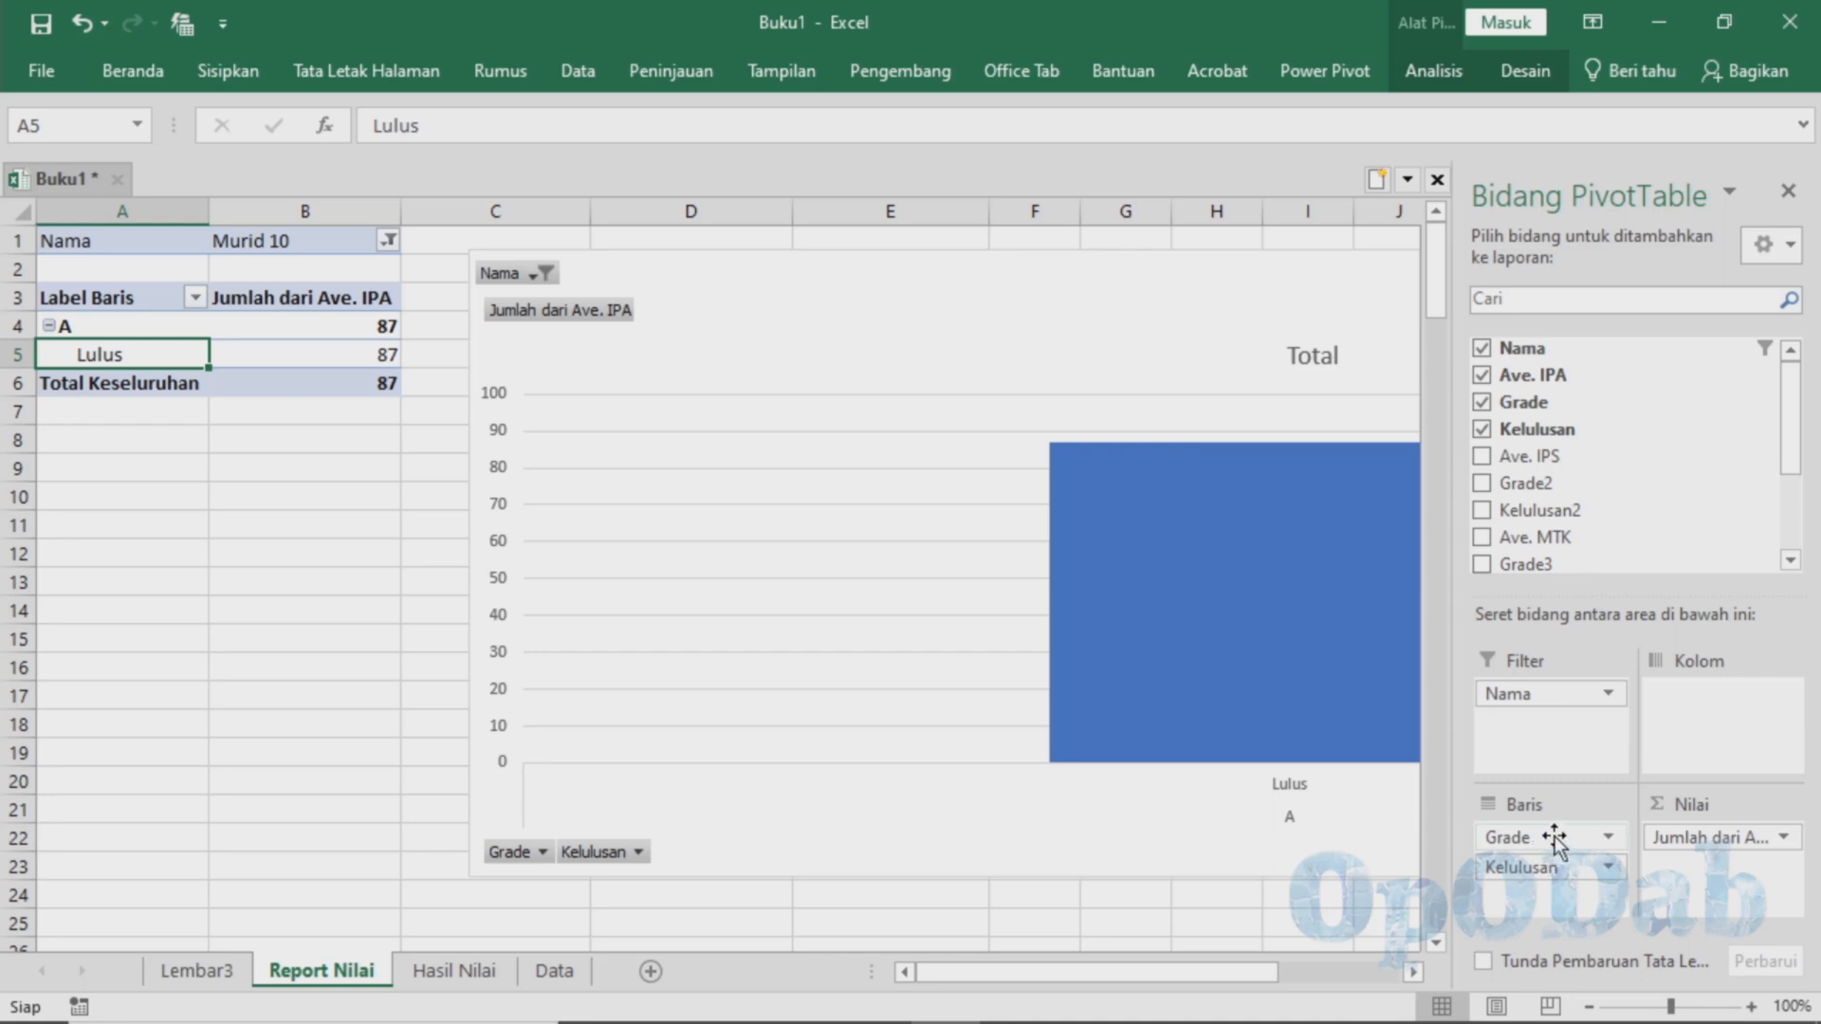
# Try Ave. IPA as an additional report filter, and take it out of the filters again
pyautogui.moveTo(1564, 375)
pyautogui.mouseDown()
pyautogui.moveTo(1671, 777)
pyautogui.moveTo(1521, 785)
pyautogui.moveTo(1523, 720)
pyautogui.mouseUp()
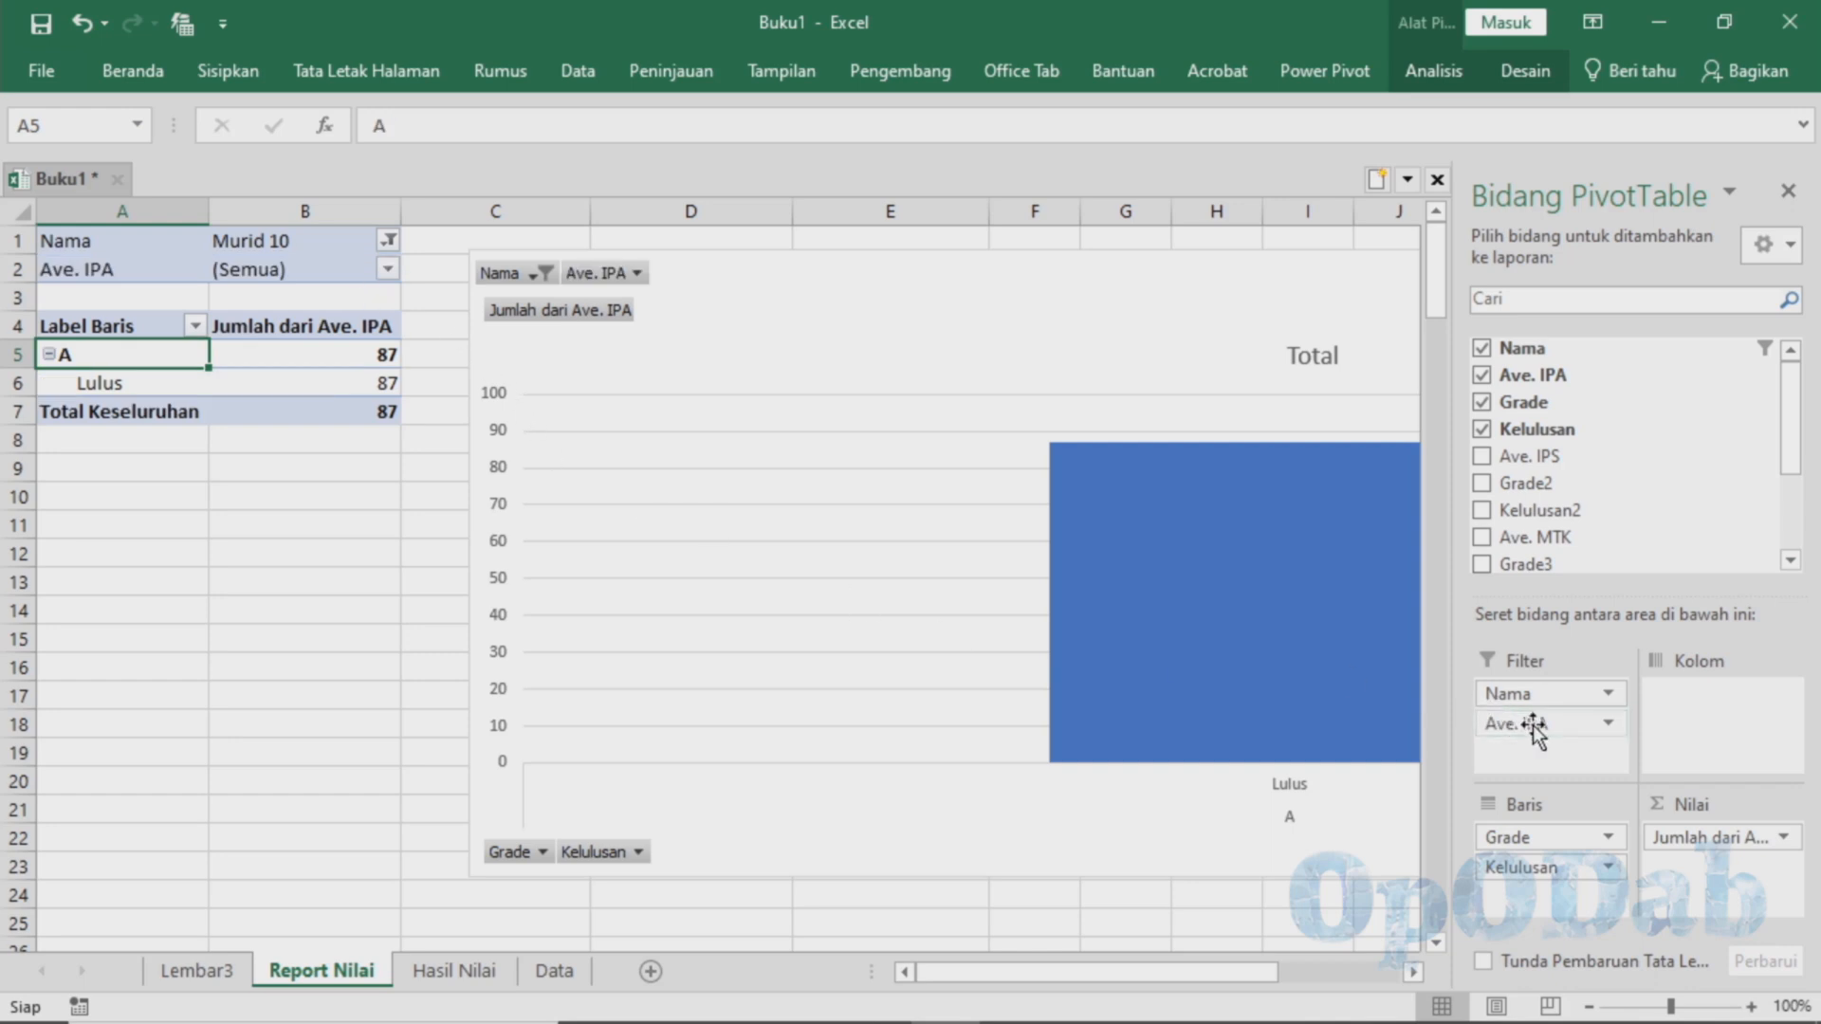
pyautogui.moveTo(1534, 726); pyautogui.dragTo(1536, 550)
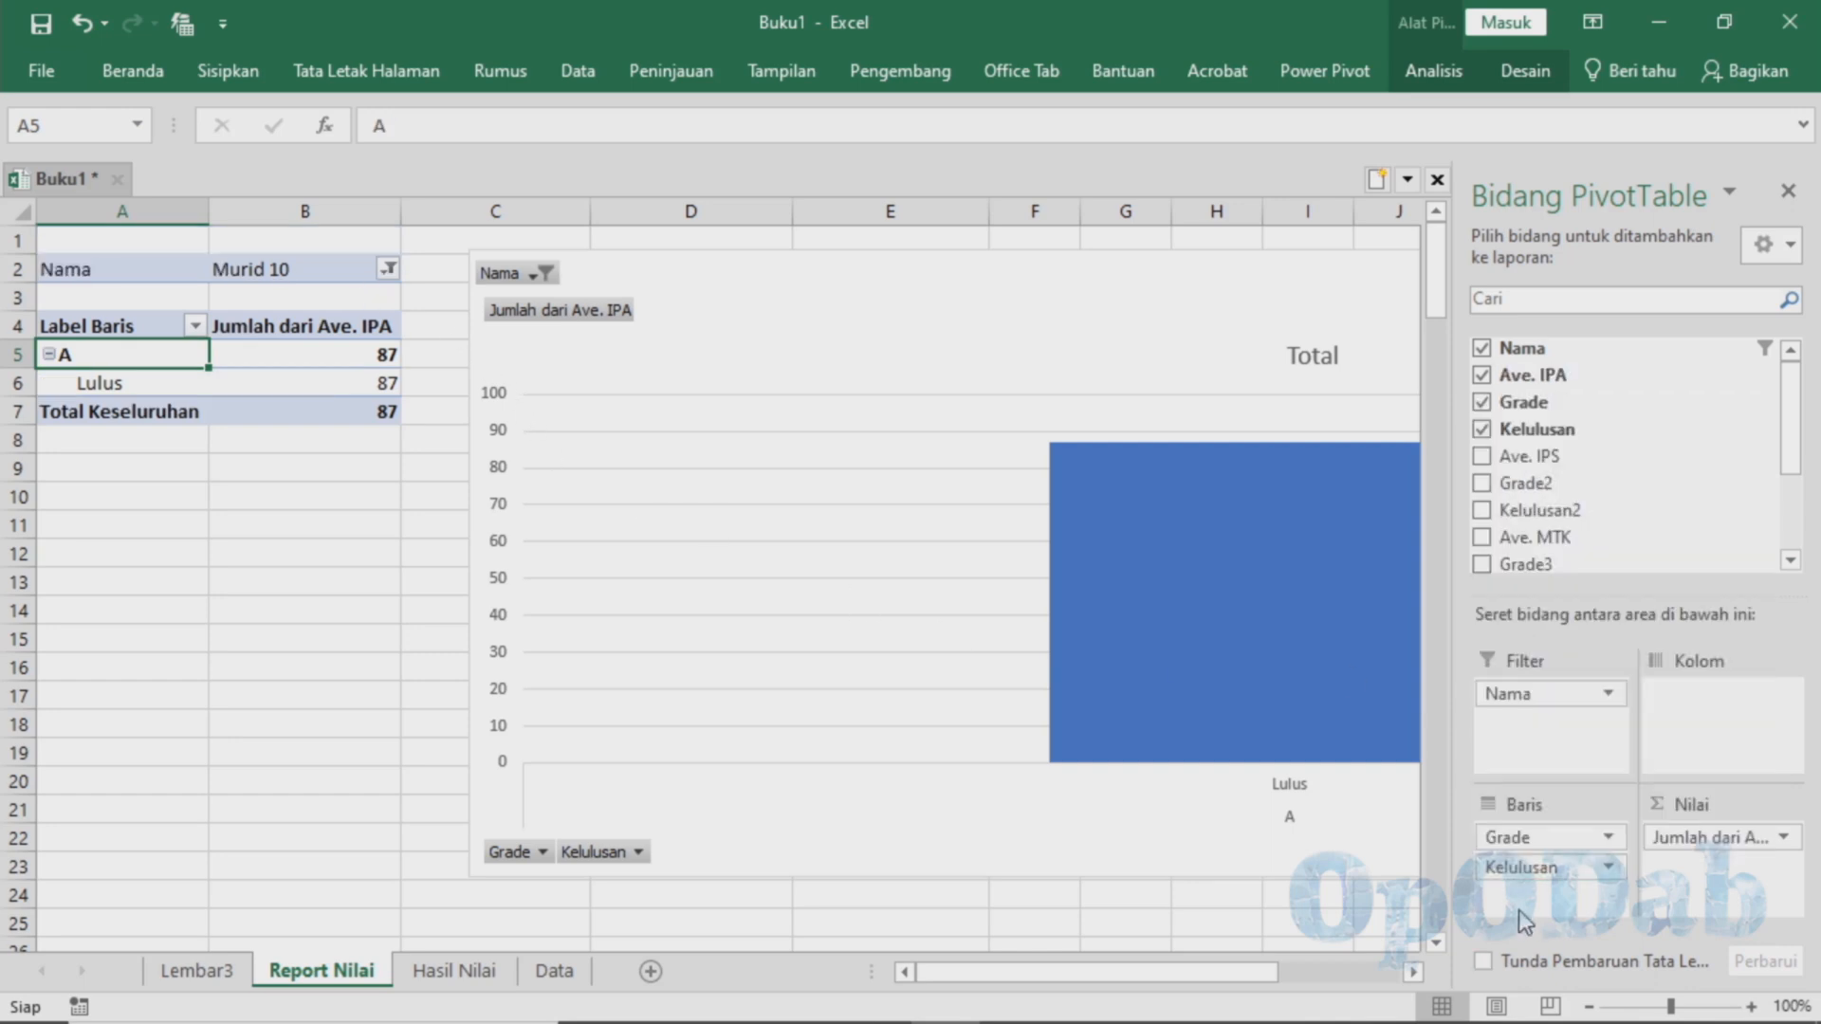